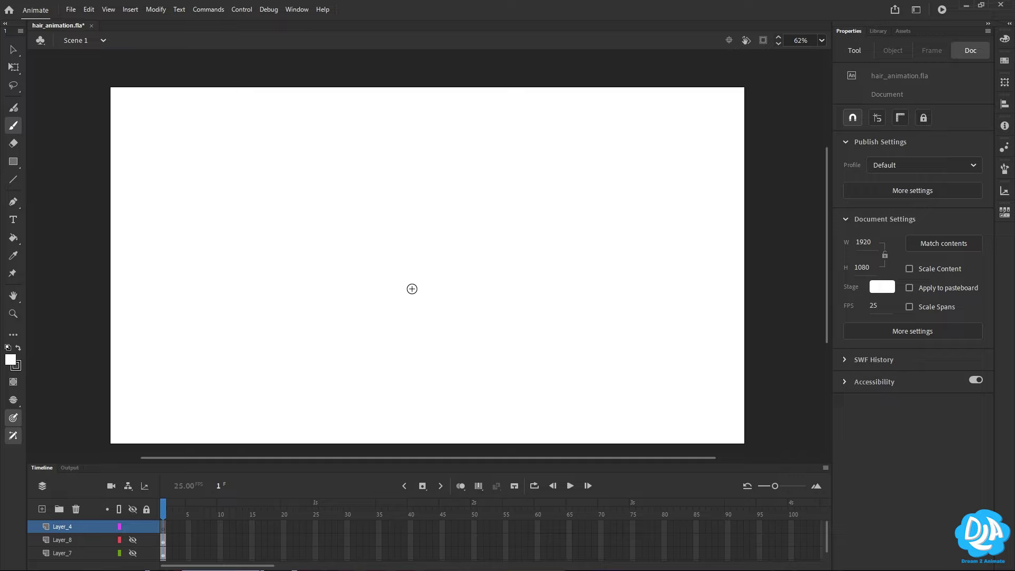
- Draw the closed outline of a curved, pointed hair strand on Layer_4 with a black brush
left_click(11, 361)
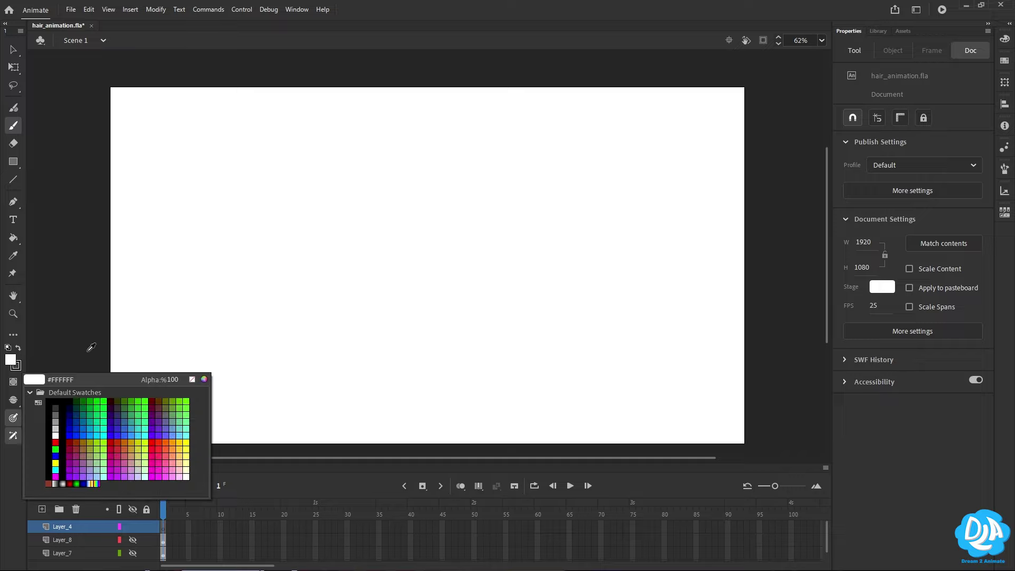
left_click(55, 402)
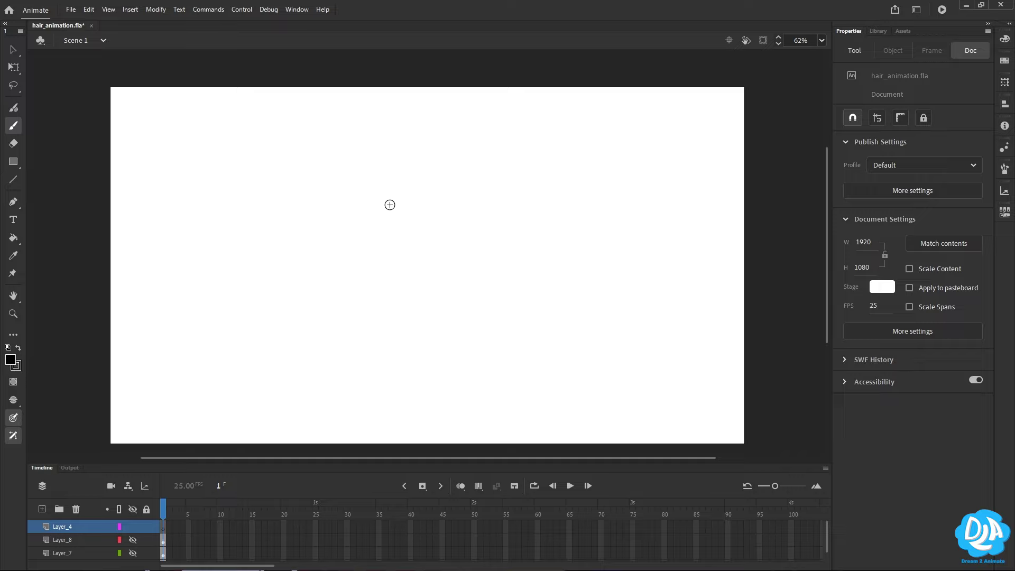
left_click_drag(388, 202, 362, 318)
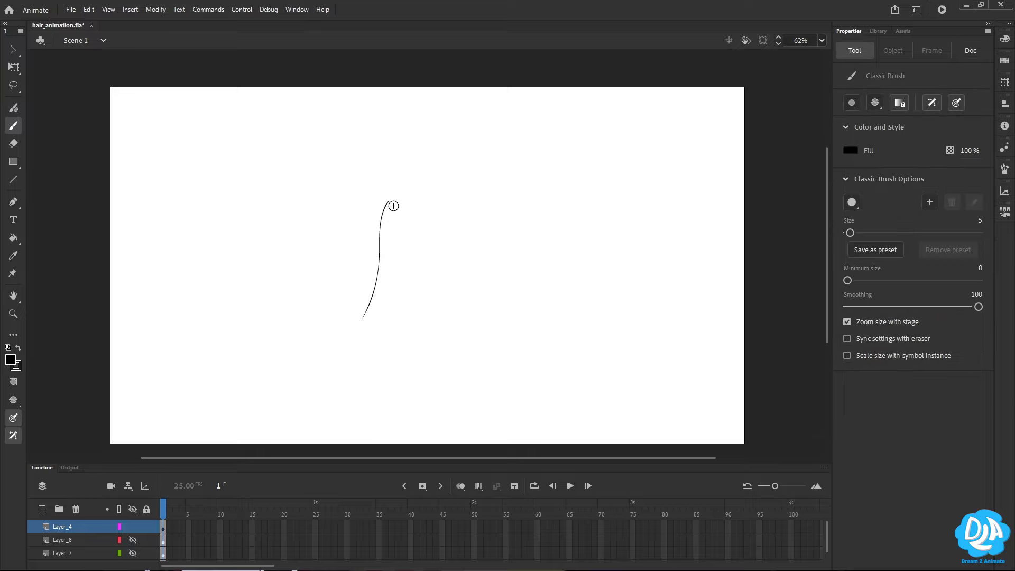
mouse_move(391, 203)
left_mouse_down()
mouse_move(361, 314)
mouse_move(398, 217)
mouse_move(391, 203)
mouse_move(367, 311)
mouse_move(385, 298)
mouse_move(359, 320)
left_mouse_up()
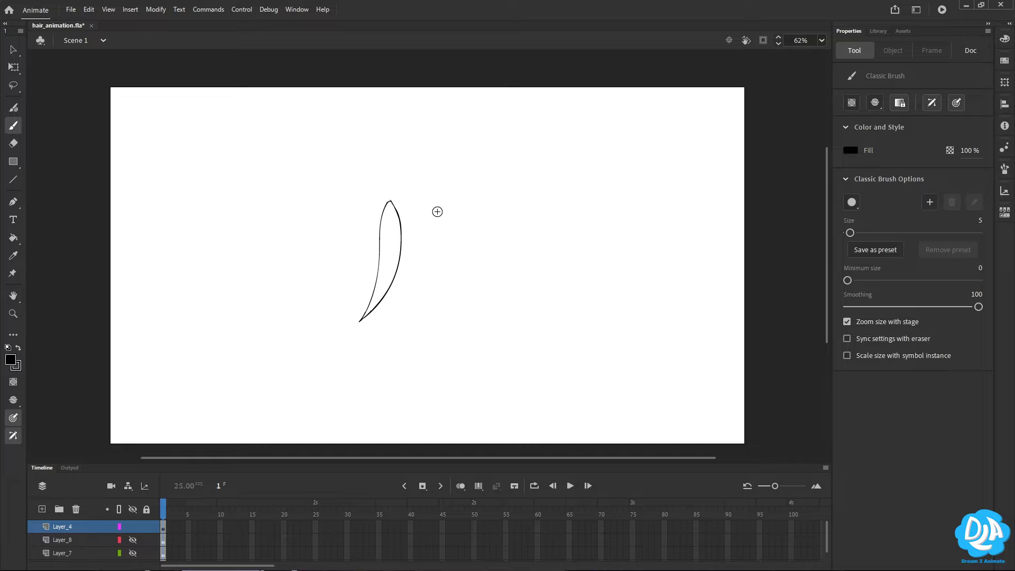
- Choose a dark red fill color and fill the hair strand outline with it
left_click(11, 360)
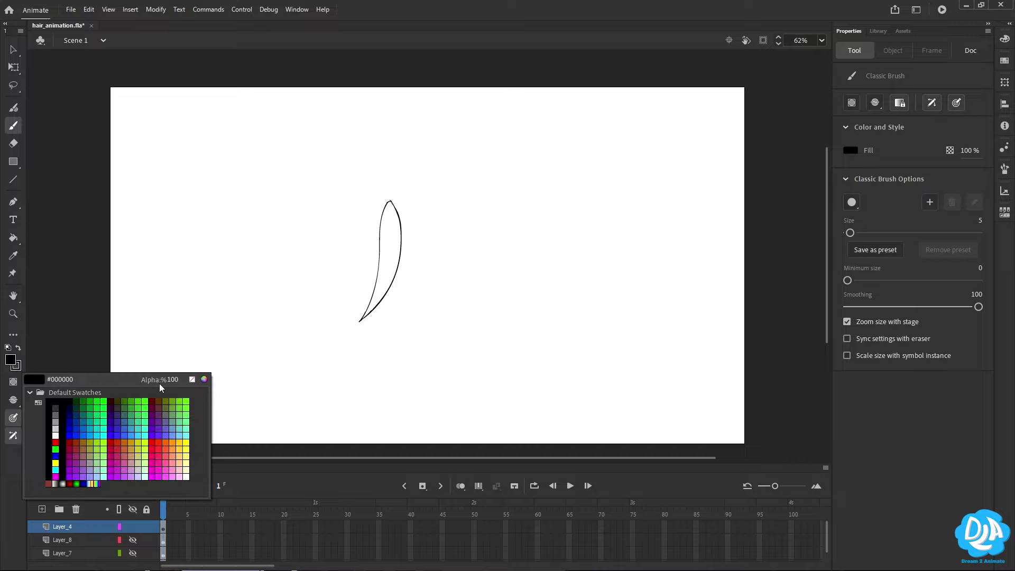
left_click(204, 379)
left_click_drag(698, 233, 695, 268)
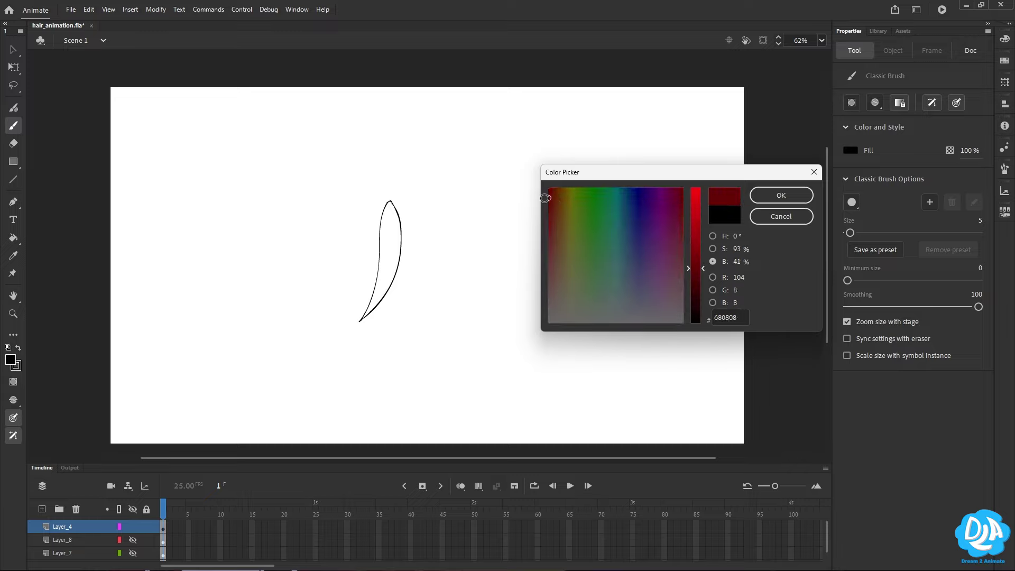
left_click(780, 195)
key("k")
left_click(389, 249)
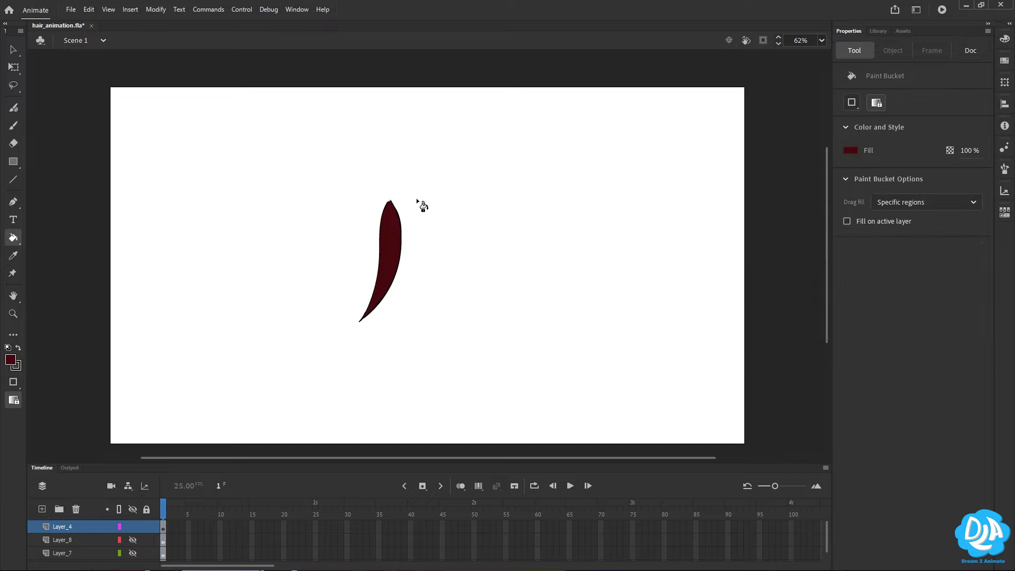
- Convert the whole hair strand to a Graphic symbol named Hairs and move its transformation point to the strand's upper tip
left_click_drag(317, 167, 455, 379)
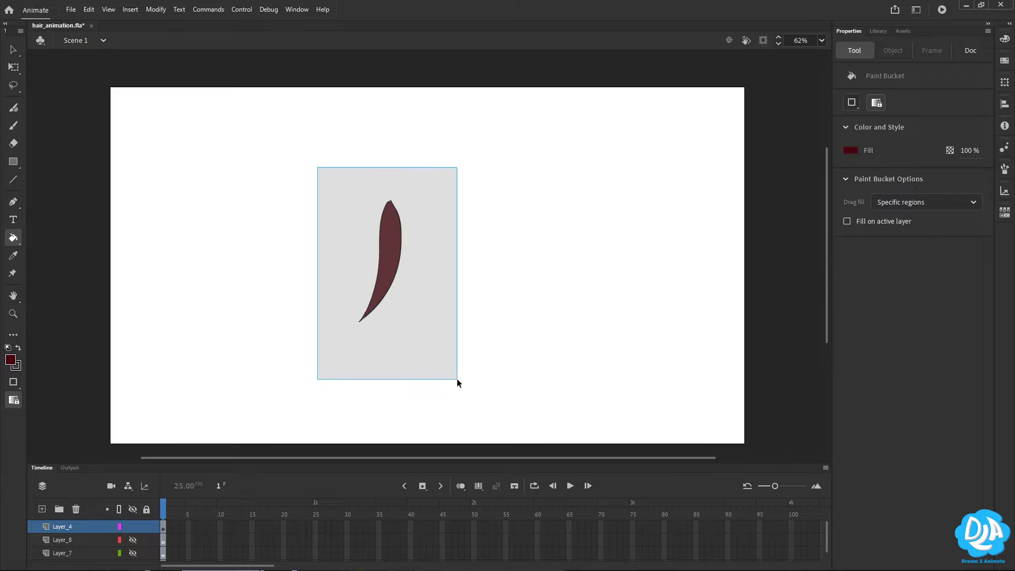
left_click_drag(344, 198, 462, 361)
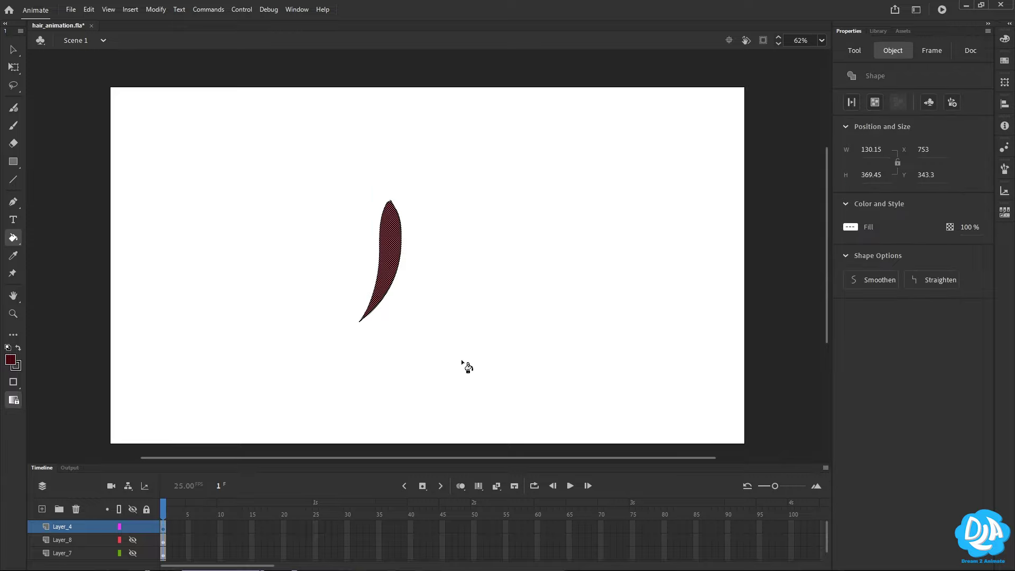
key("F8")
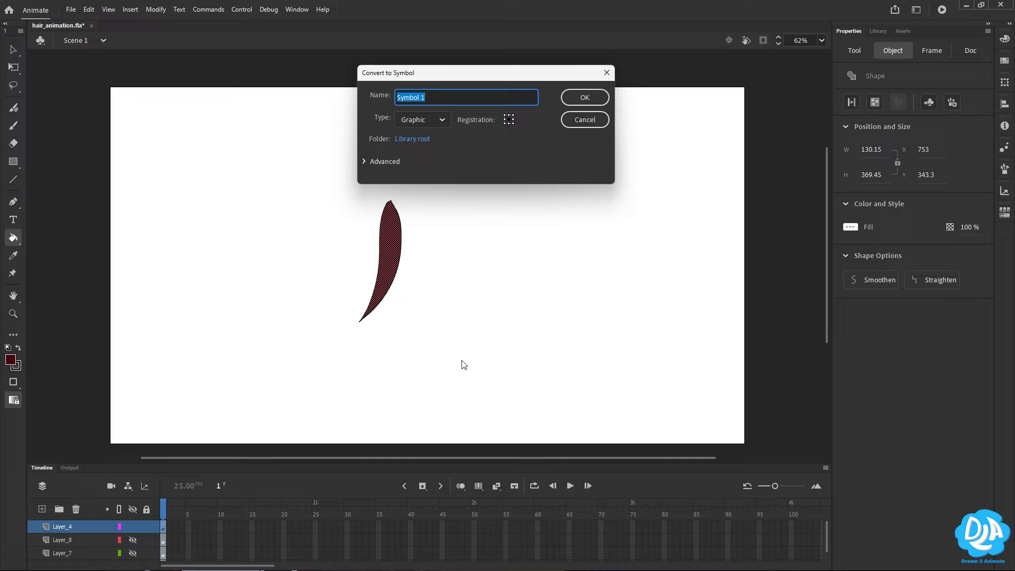
type("Hairs")
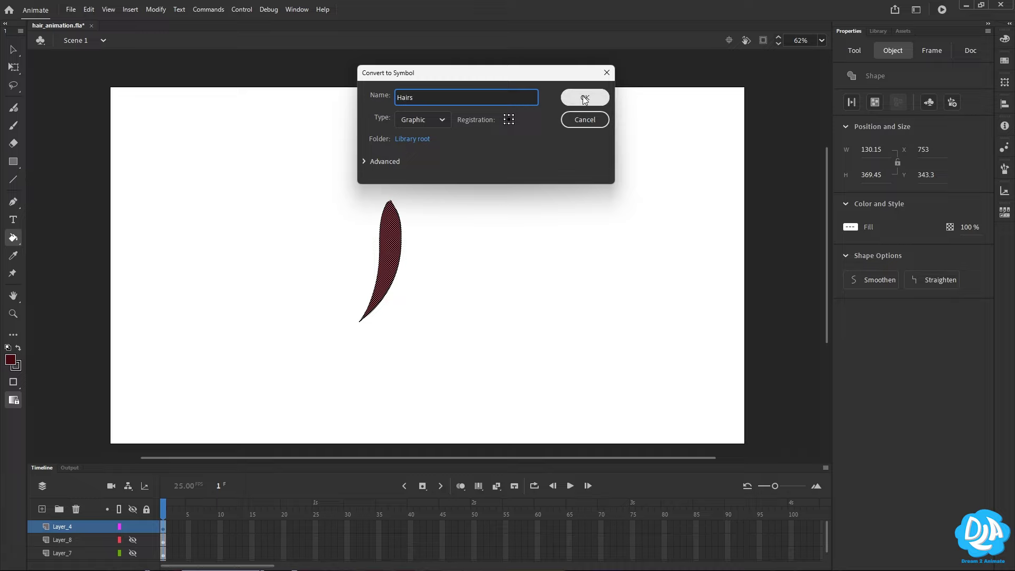
left_click(584, 97)
key("q")
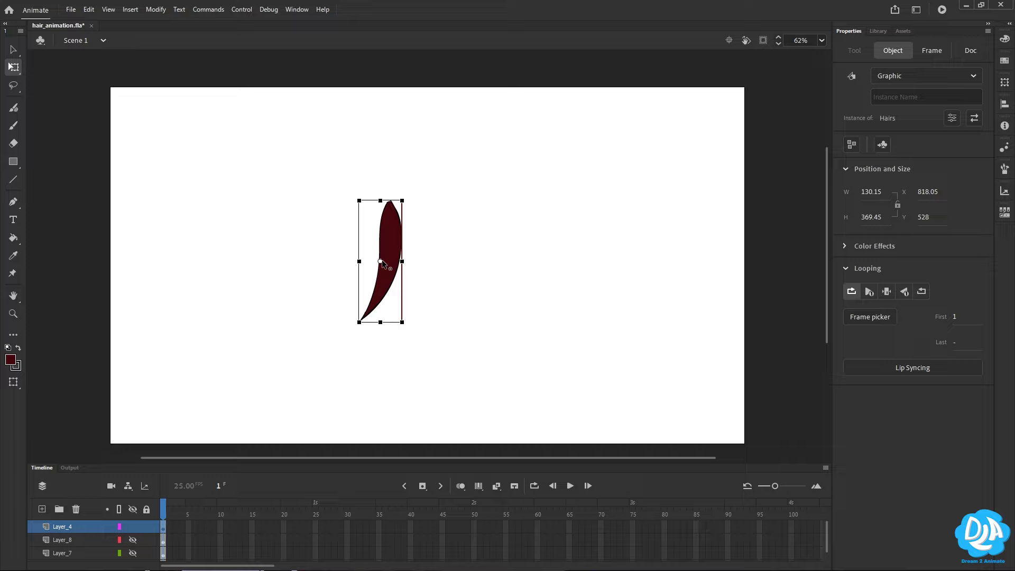
left_click_drag(381, 261, 390, 204)
- Insert keyframes at frames 15 and 8, rotating the strand so its lower tip swings left at frame 15 and right at frame 8
left_click(252, 527)
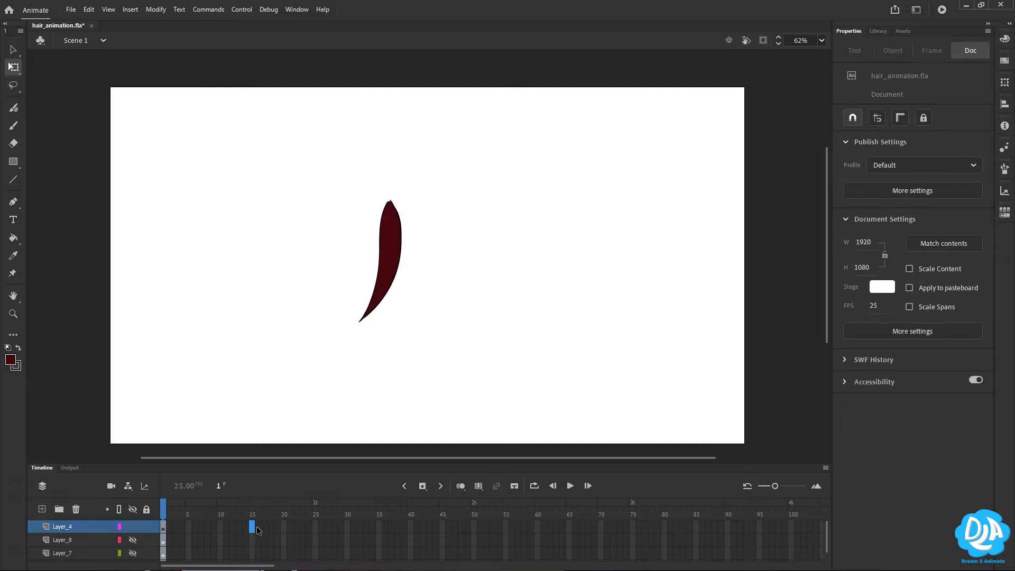
key("F6")
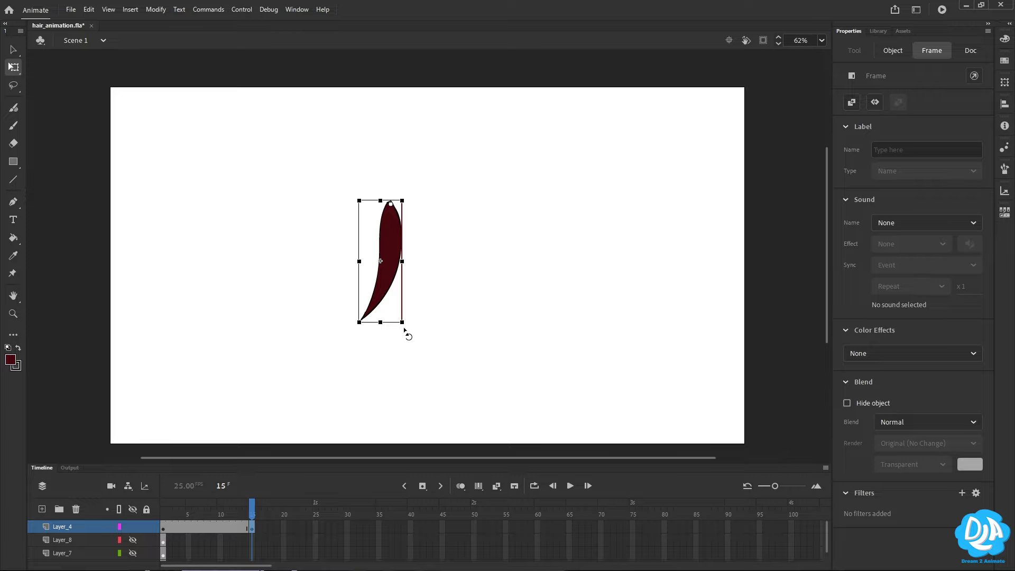
left_click_drag(403, 330, 349, 317)
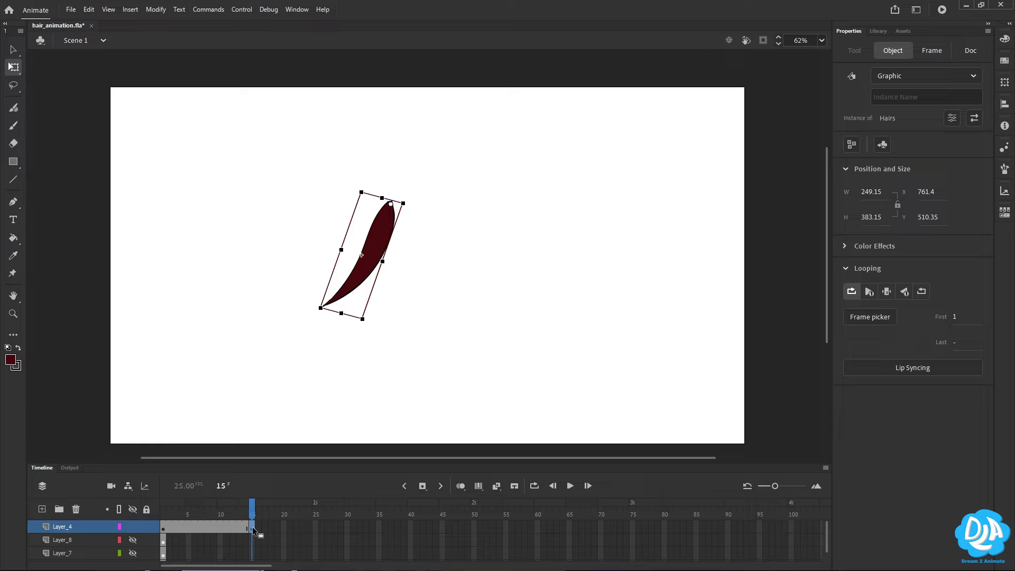
left_click(206, 527)
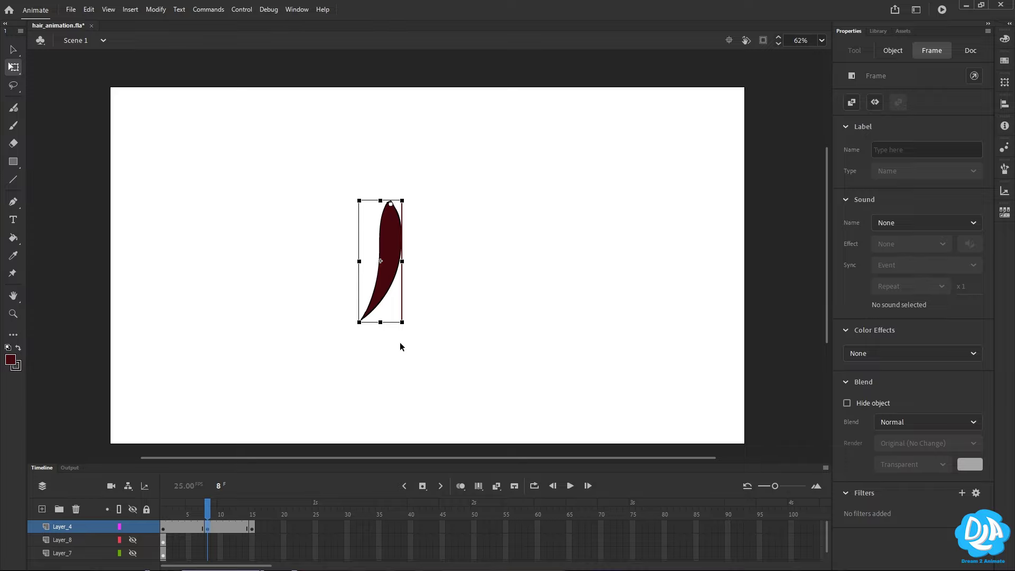
left_click_drag(408, 329, 440, 311)
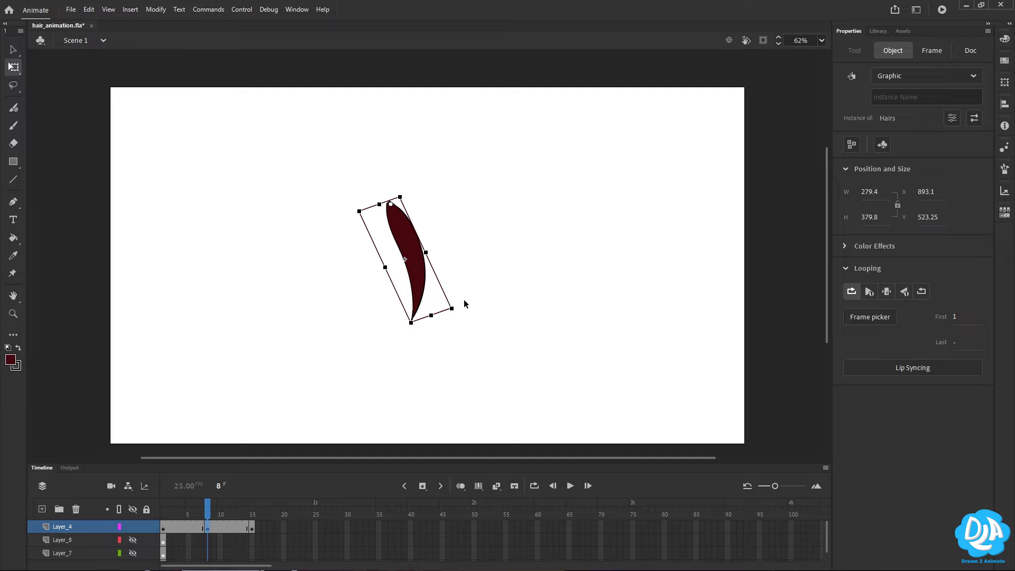
- Compare the strand's pose at the keyframes on frames 1, 15 and 8
left_click(164, 528)
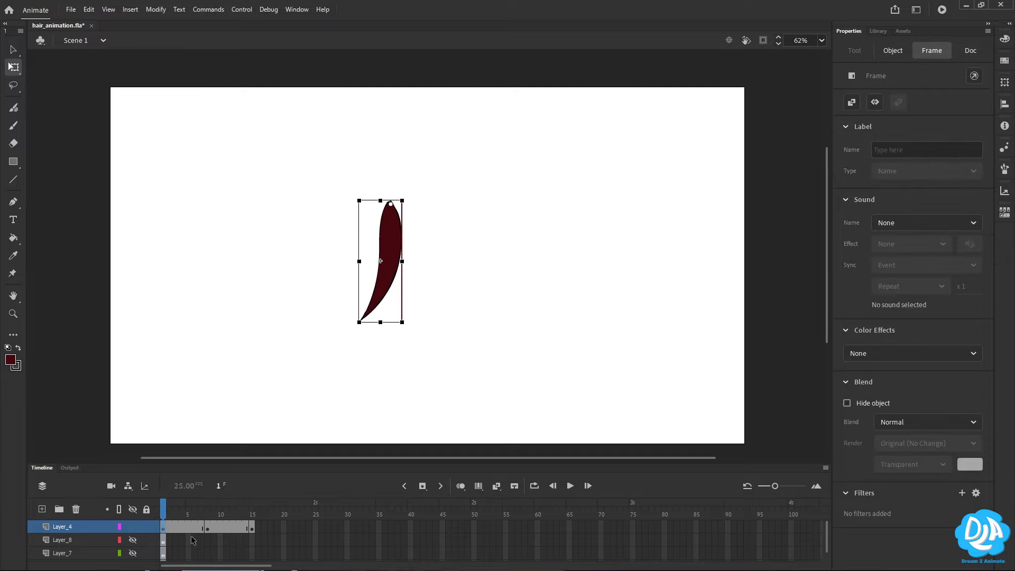
left_click(253, 528)
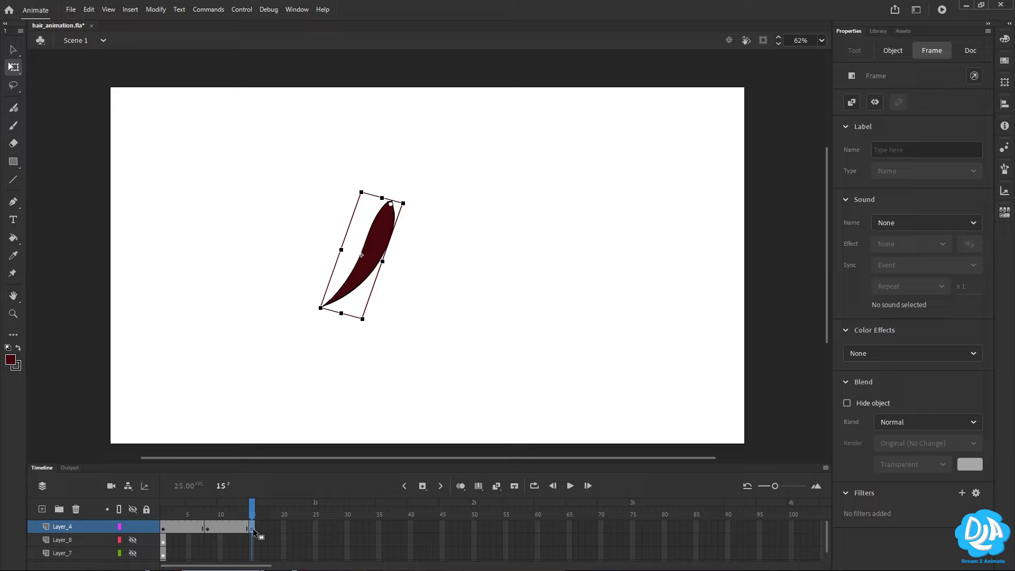
key("F6")
left_click(162, 528)
left_click(252, 527)
left_click(207, 528)
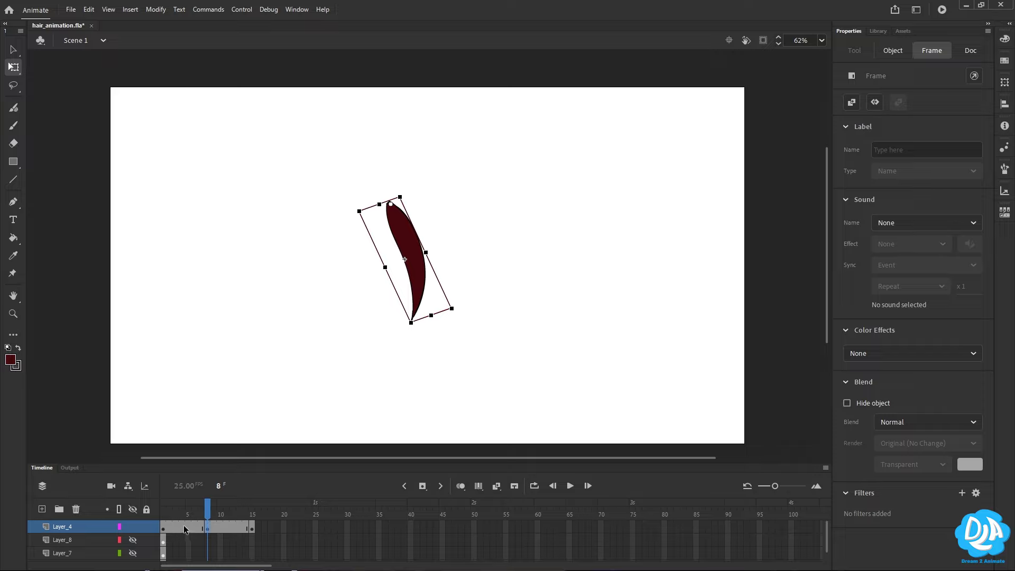
- Create classic tweens across both spans between the keyframes at frames 1, 8 and 15
left_click_drag(178, 529, 232, 528)
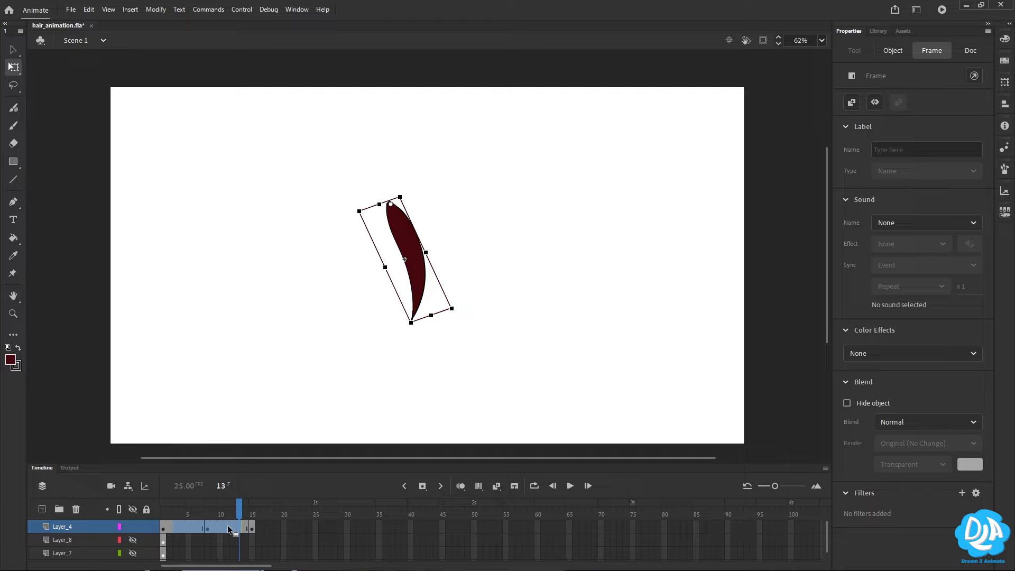
right_click(227, 527)
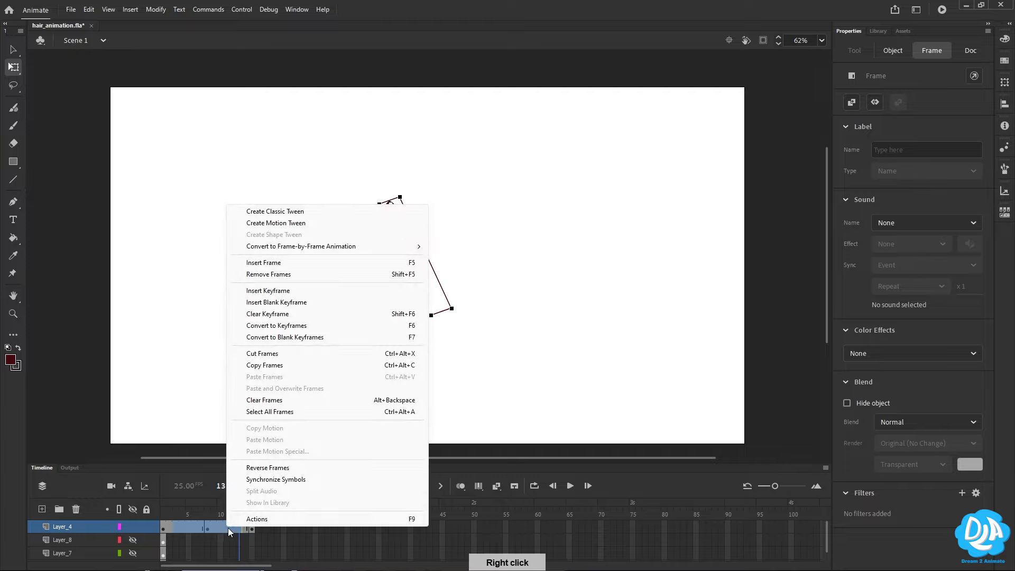
left_click(311, 212)
- Turn on looped playback for frames 1 to 15 and preview the strand's swing
mouse_move(237, 506)
left_mouse_down()
mouse_move(187, 505)
mouse_move(251, 508)
left_mouse_up()
left_click(262, 520)
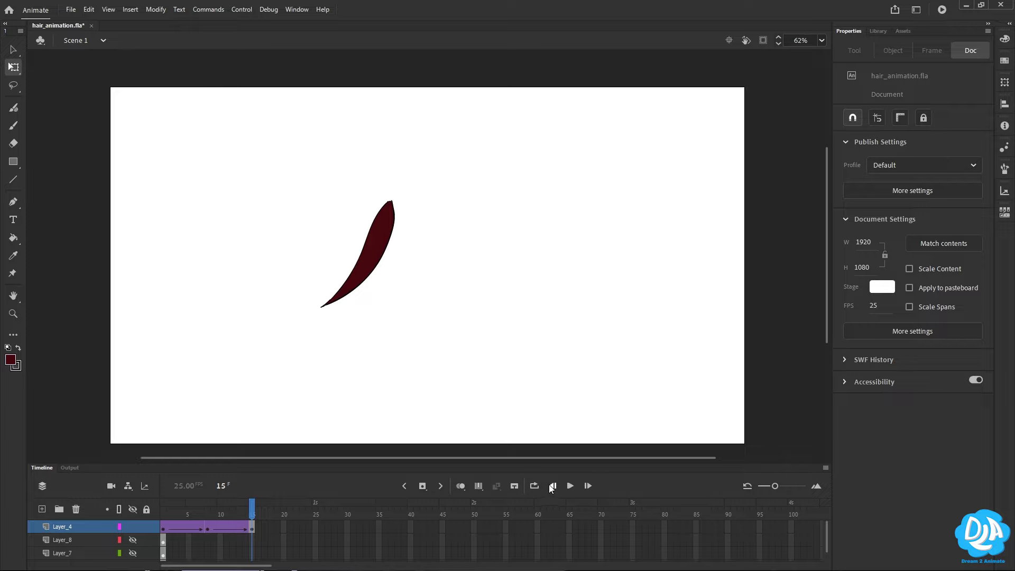
left_click(534, 486)
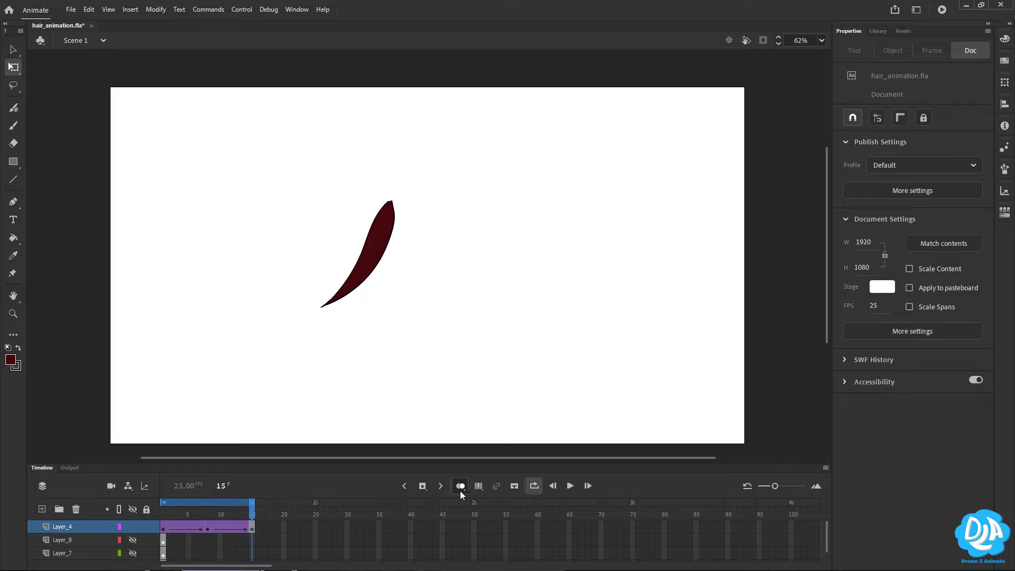
left_click(569, 485)
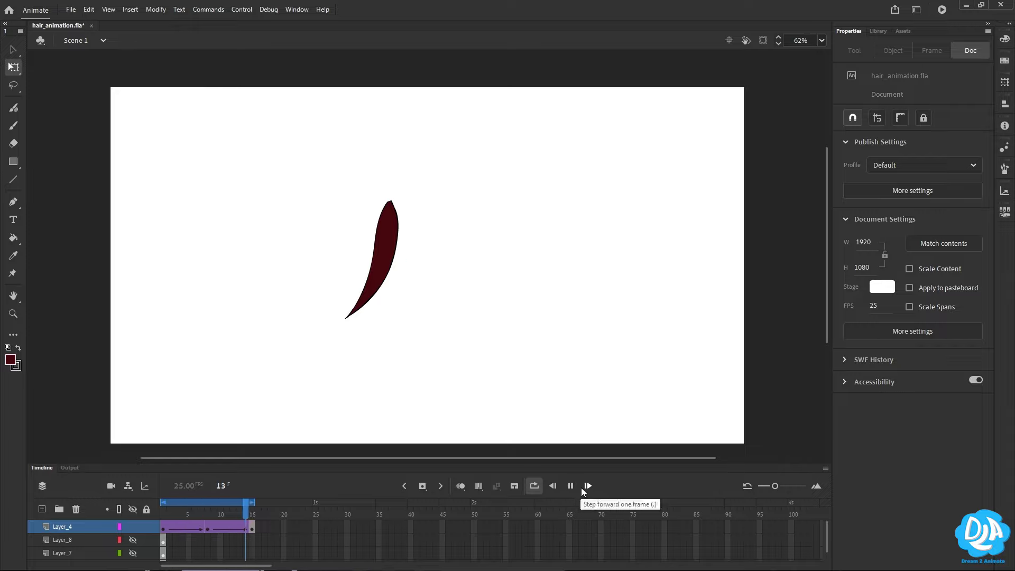
left_click(569, 485)
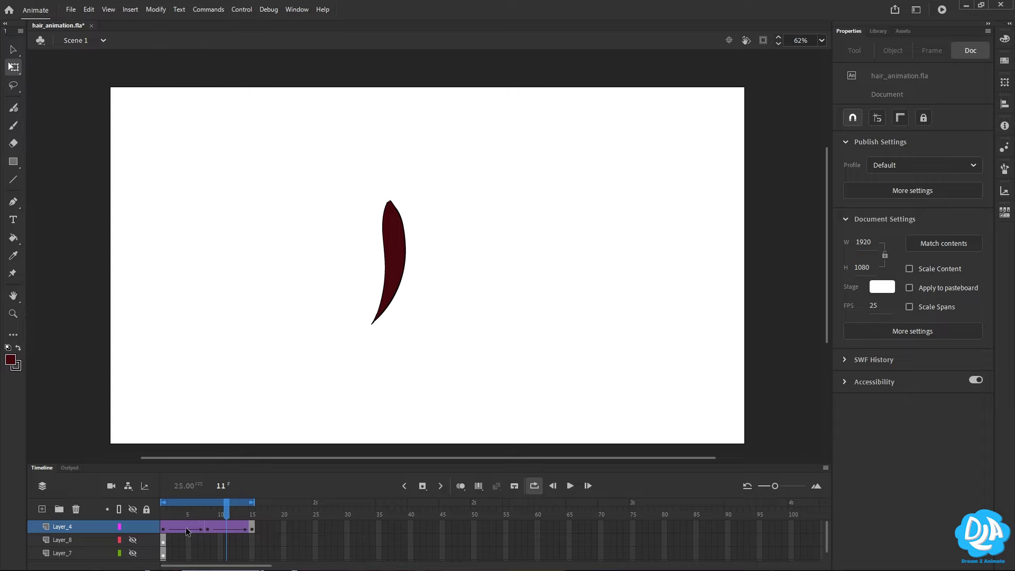
- Apply a custom S-shaped ease that starts and ends gently to both classic tweens, and preview the looped motion
left_click_drag(178, 527, 250, 527)
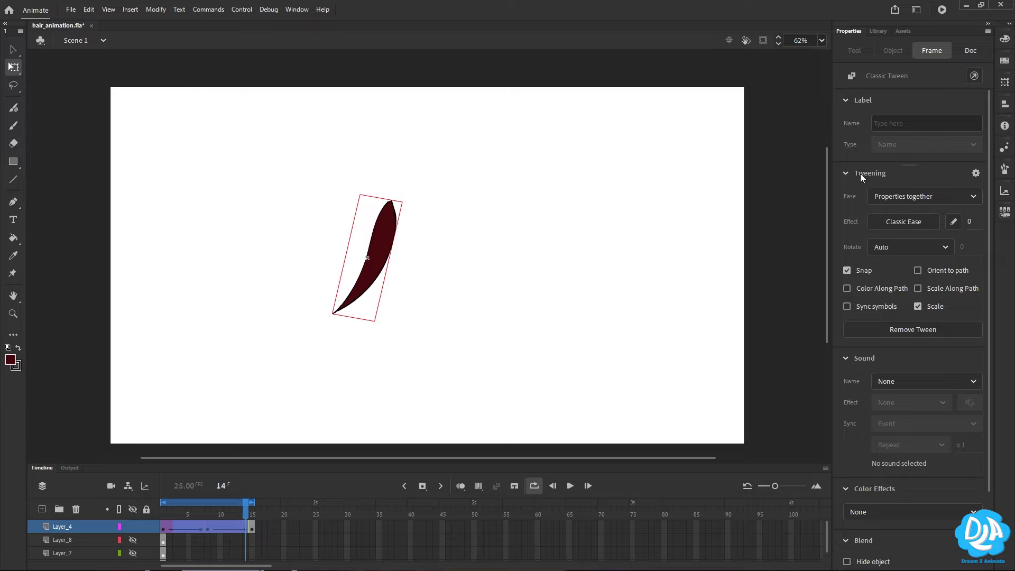
left_click(953, 221)
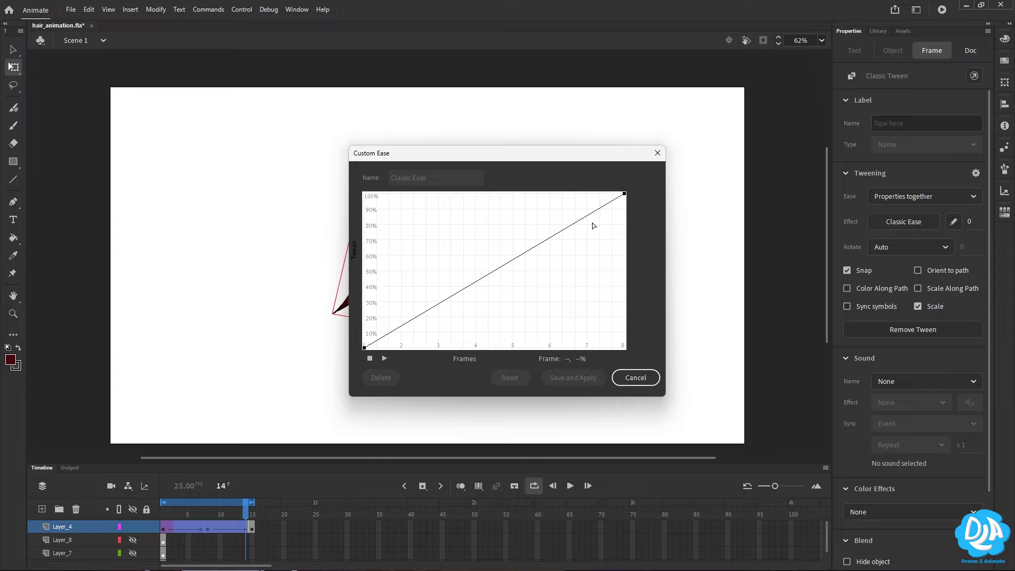
left_click(624, 194)
left_click_drag(537, 245, 525, 197)
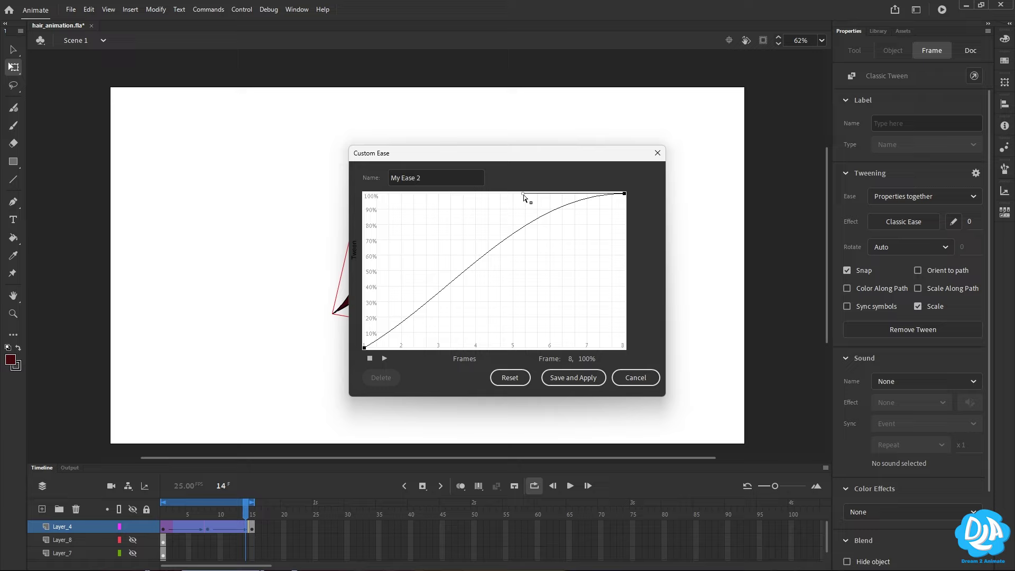
left_click(365, 348)
left_click_drag(451, 297, 463, 348)
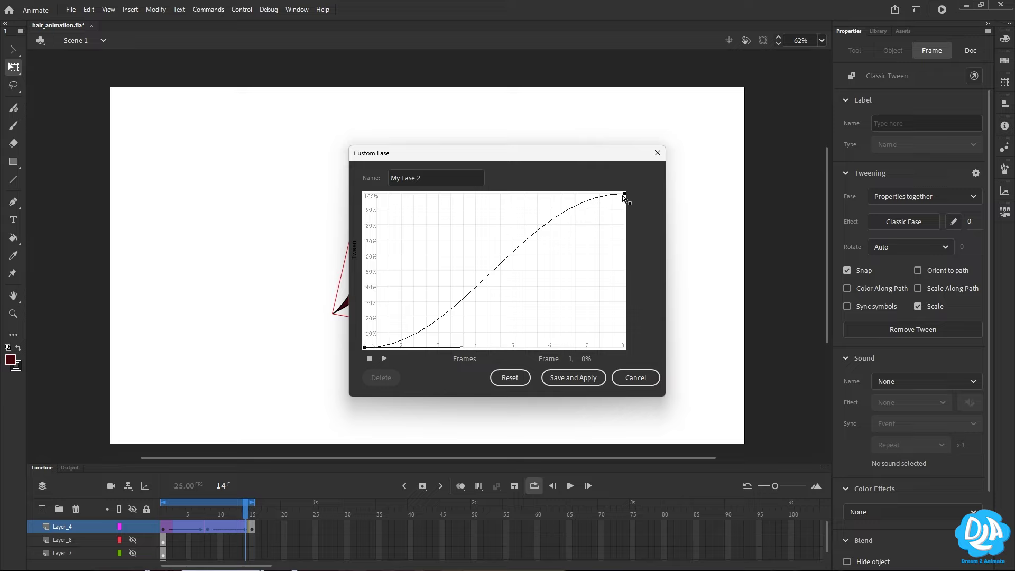
left_click(580, 380)
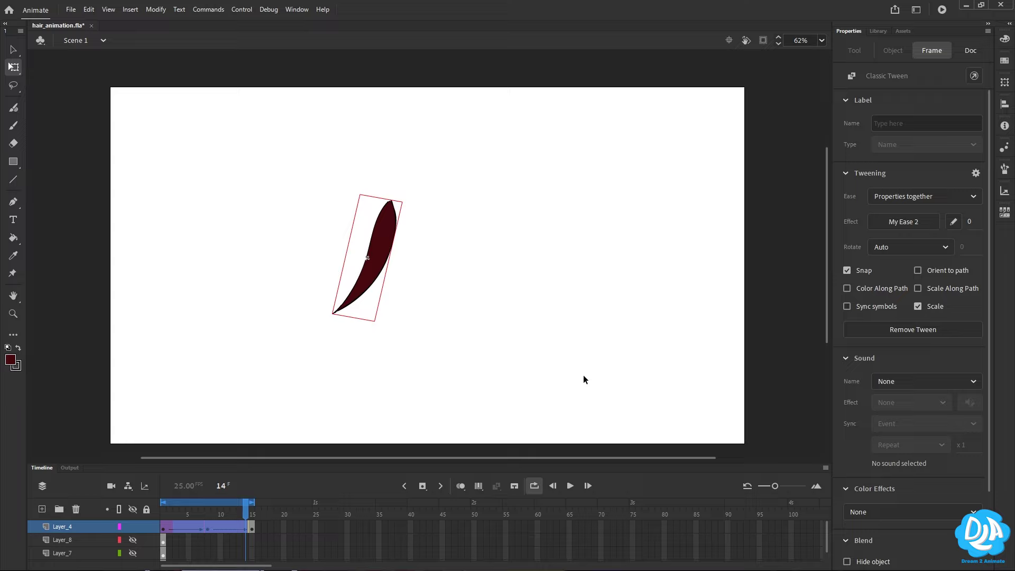
left_click(570, 486)
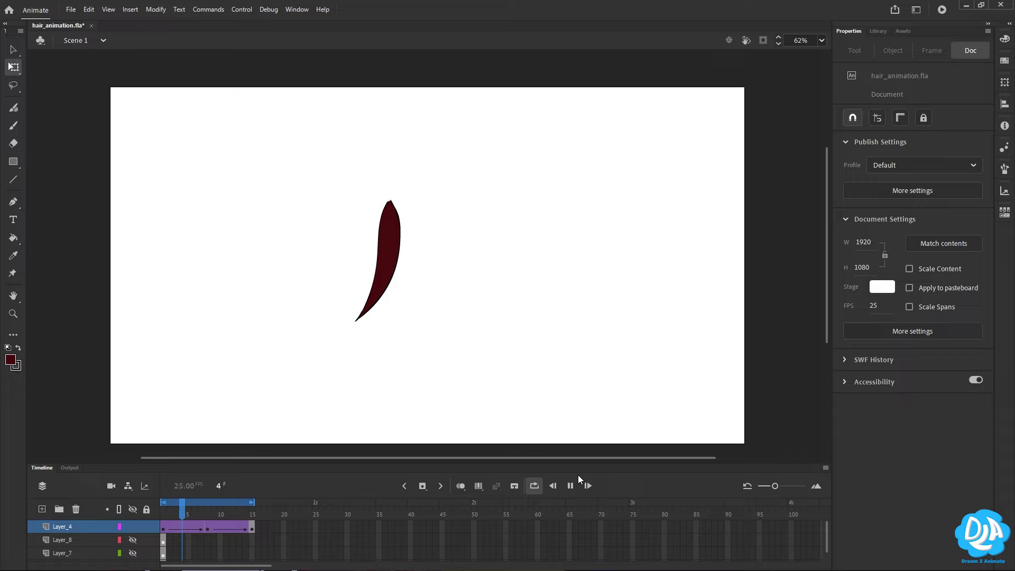
key("Return")
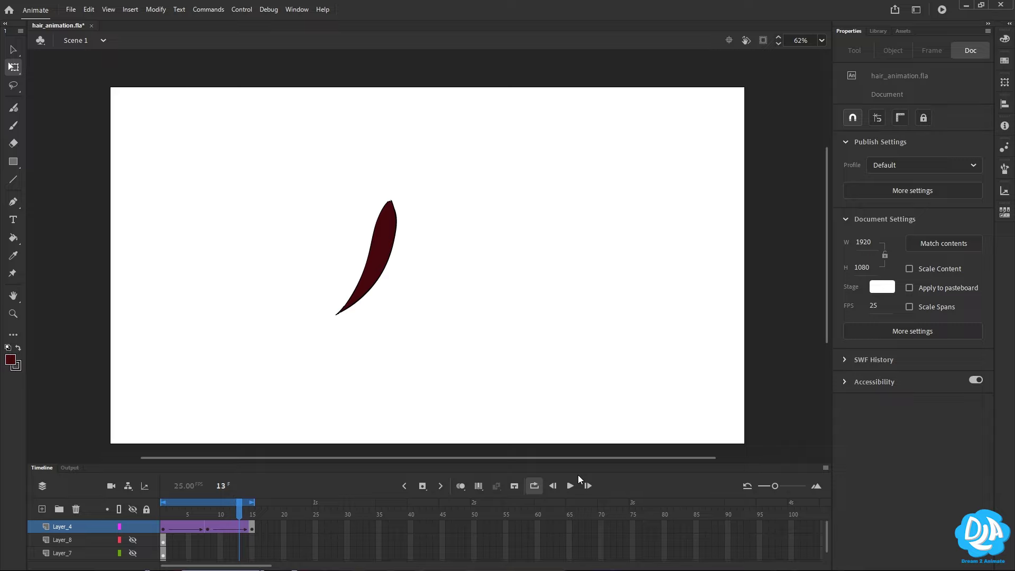
- Hide Layer_4 and add a new layer above it
left_click(132, 527)
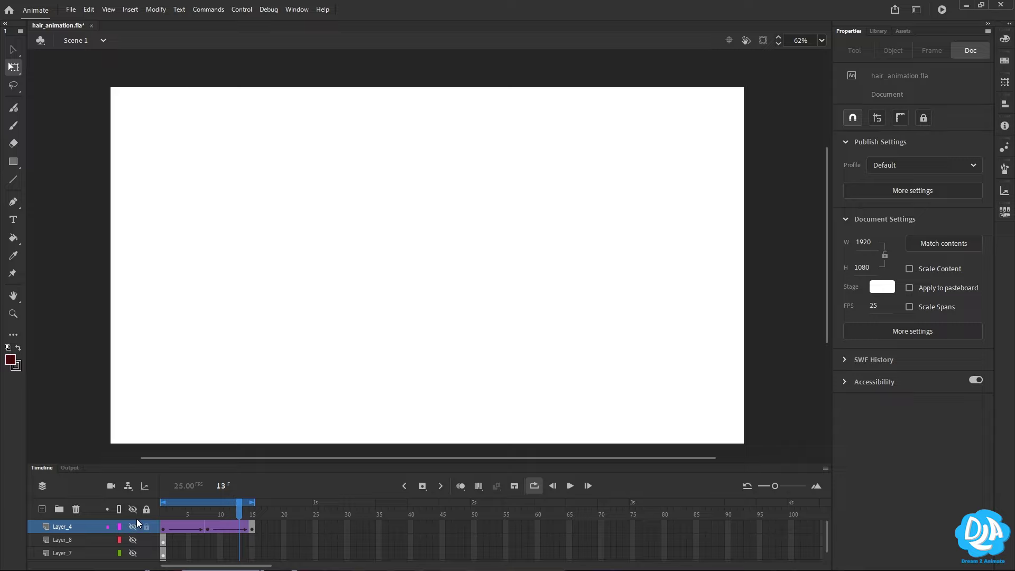
left_click(42, 509)
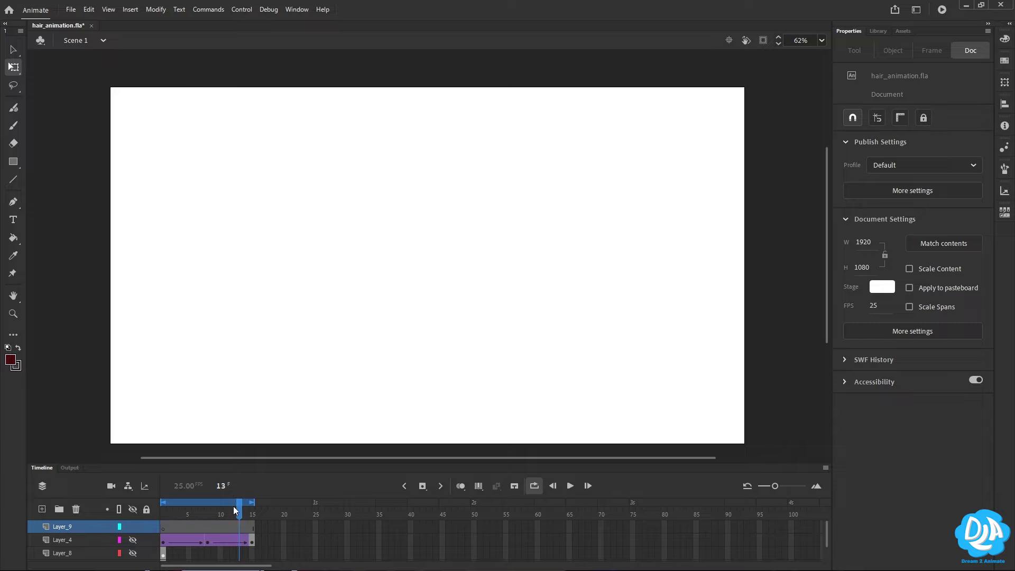
- Turn off looped playback, return to frame 1 and draw a thin S-shaped strand on Layer_9 with the Classic Brush
left_click(534, 484)
left_click_drag(246, 510, 182, 513)
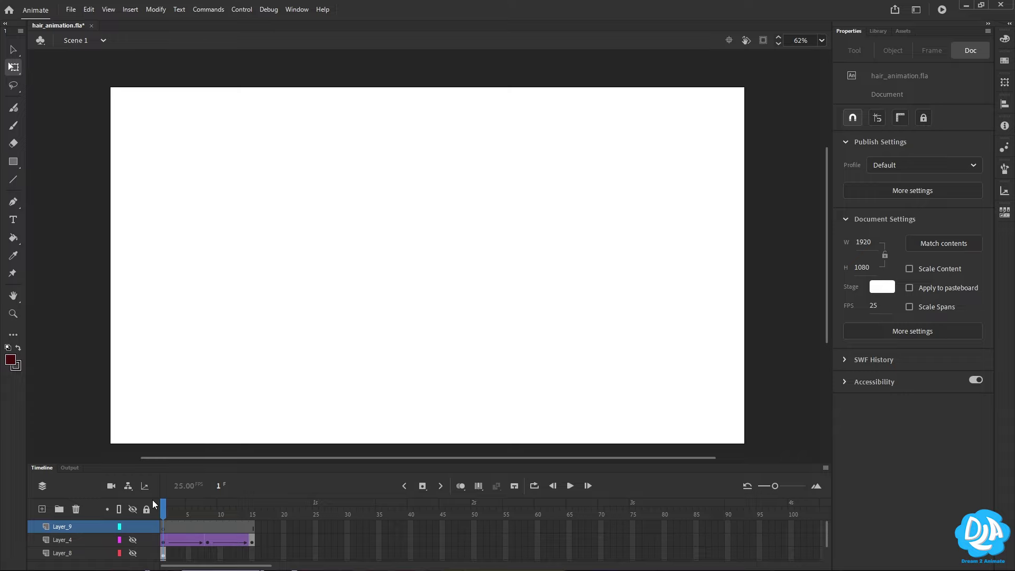
key("b")
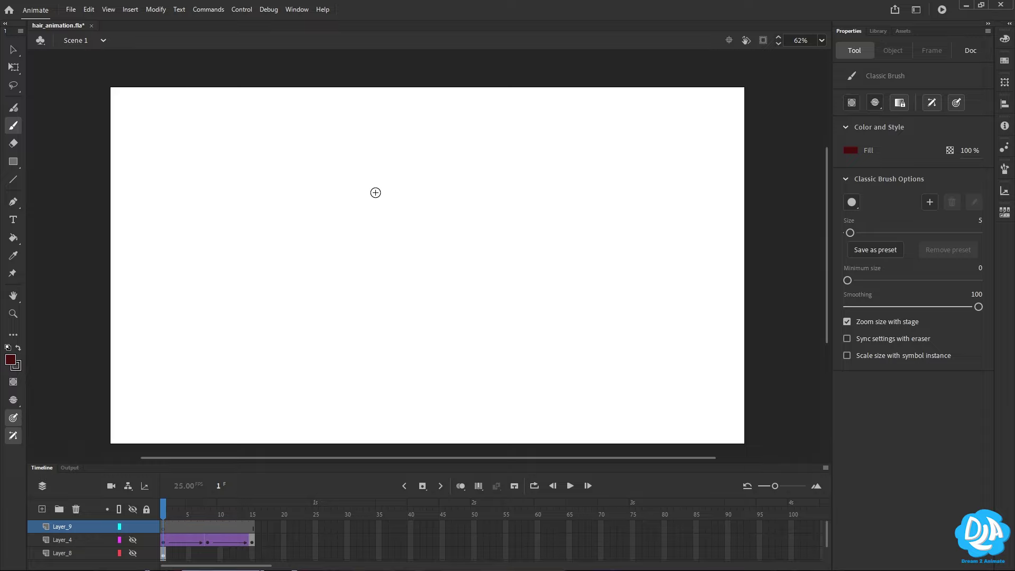
mouse_move(396, 184)
left_mouse_down()
mouse_move(407, 158)
mouse_move(362, 206)
left_mouse_up()
key("ctrl+z")
left_click_drag(412, 154, 365, 226)
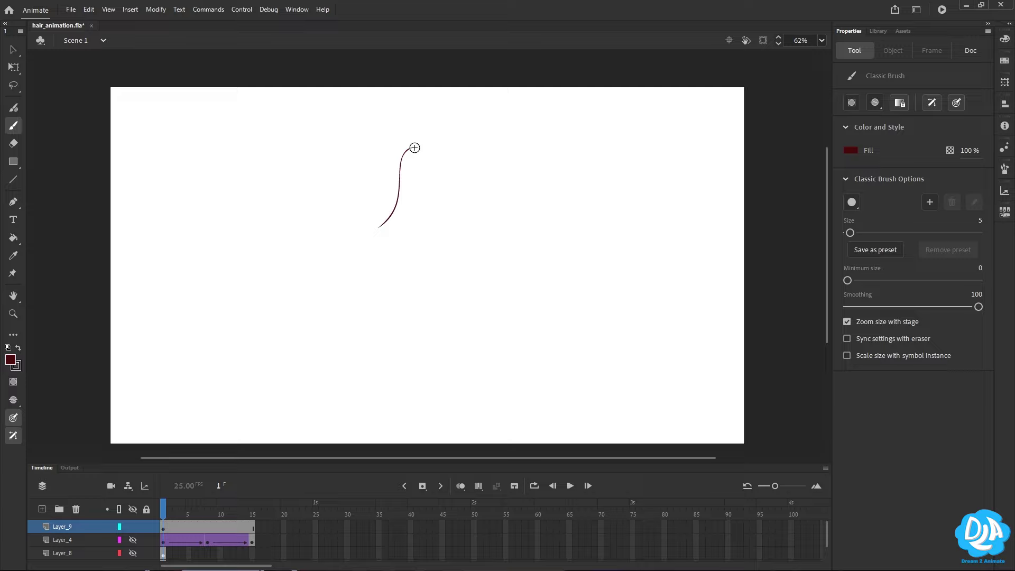
- Circle the upper and lower bends of the S-shaped strand to mark its two curves, and undo the marks
left_click_drag(414, 146, 408, 152)
key("ctrl+z")
key("ctrl+z")
left_click_drag(392, 203, 376, 228)
key("ctrl+z")
mouse_move(392, 189)
left_mouse_down()
mouse_move(373, 220)
mouse_move(397, 233)
mouse_move(396, 189)
left_mouse_up()
mouse_move(413, 143)
left_mouse_down()
mouse_move(393, 176)
mouse_move(408, 179)
mouse_move(421, 159)
mouse_move(411, 142)
left_mouse_up()
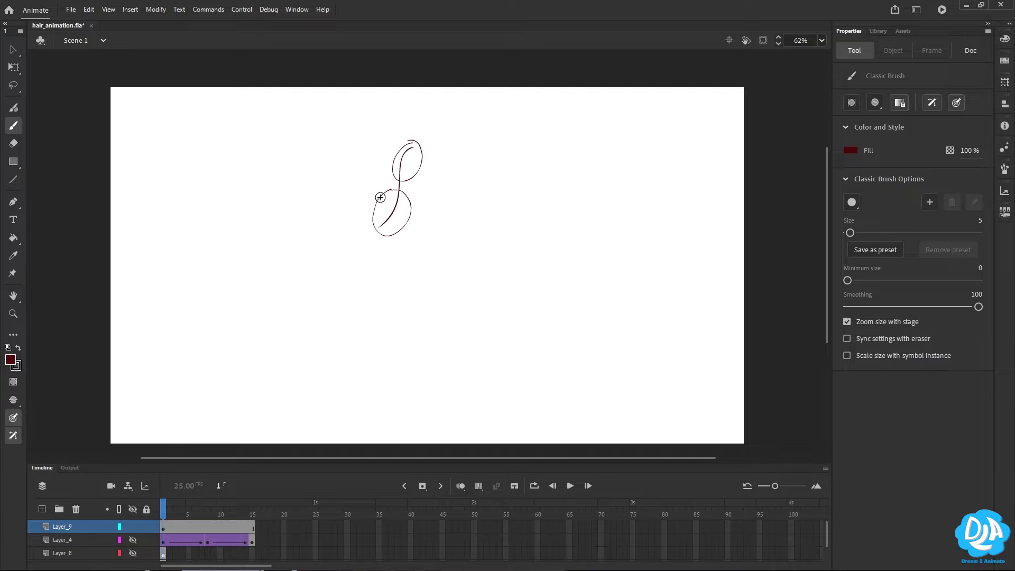
left_click_drag(400, 193, 388, 225)
key("ctrl+z")
key("ctrl+z")
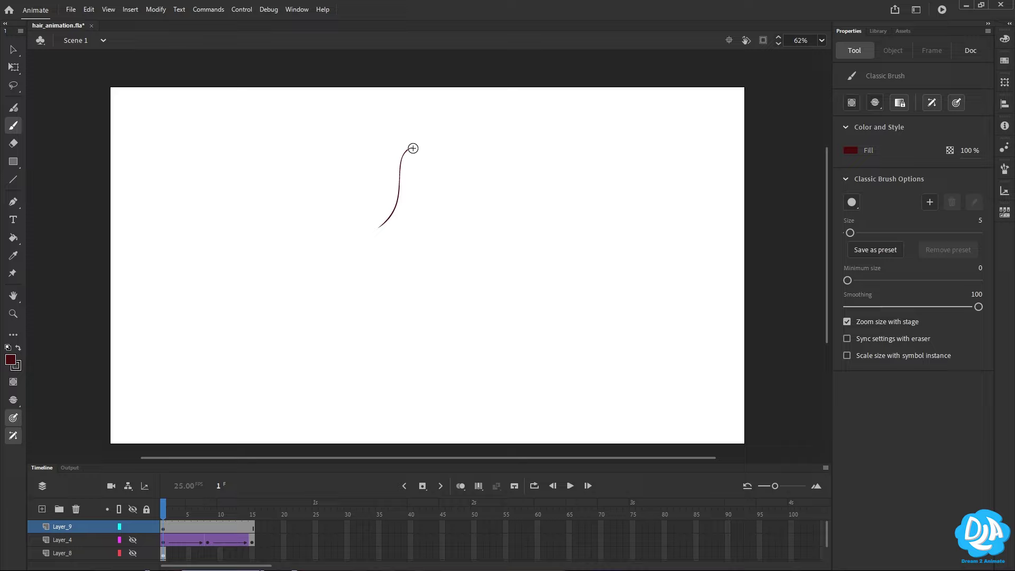
- Sketch a C-shaped pose and a mirrored S-shaped pose beside the strand on frame 1, circle the bends, and undo these sketches
mouse_move(413, 148)
left_mouse_down()
mouse_move(433, 208)
mouse_move(406, 227)
left_mouse_up()
mouse_move(415, 220)
left_mouse_down()
mouse_move(404, 227)
mouse_move(417, 216)
left_mouse_up()
key("ctrl+z")
left_click_drag(413, 145, 483, 226)
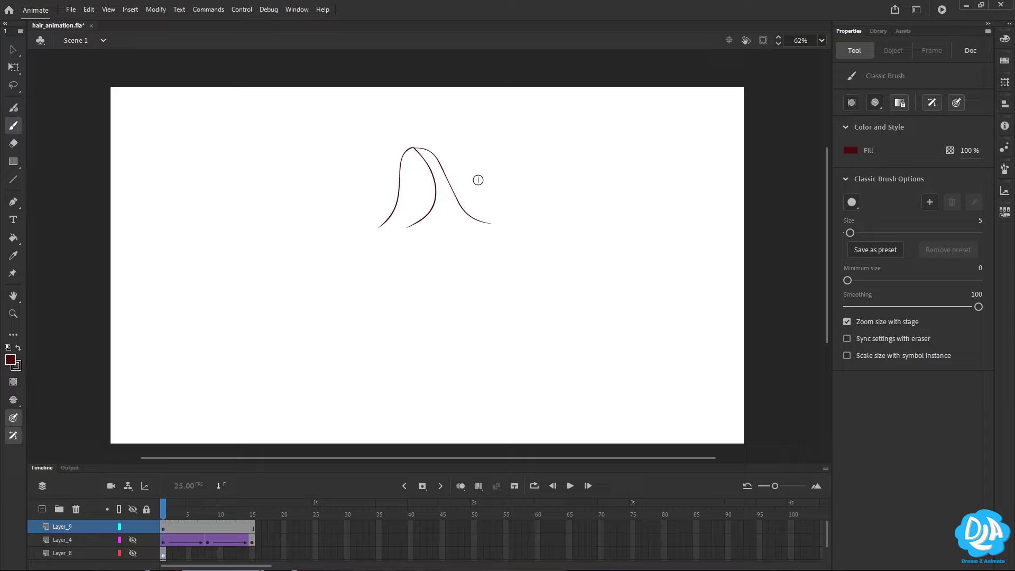
key("ctrl+z")
mouse_move(413, 148)
left_mouse_down()
mouse_move(436, 159)
mouse_move(478, 222)
left_mouse_up()
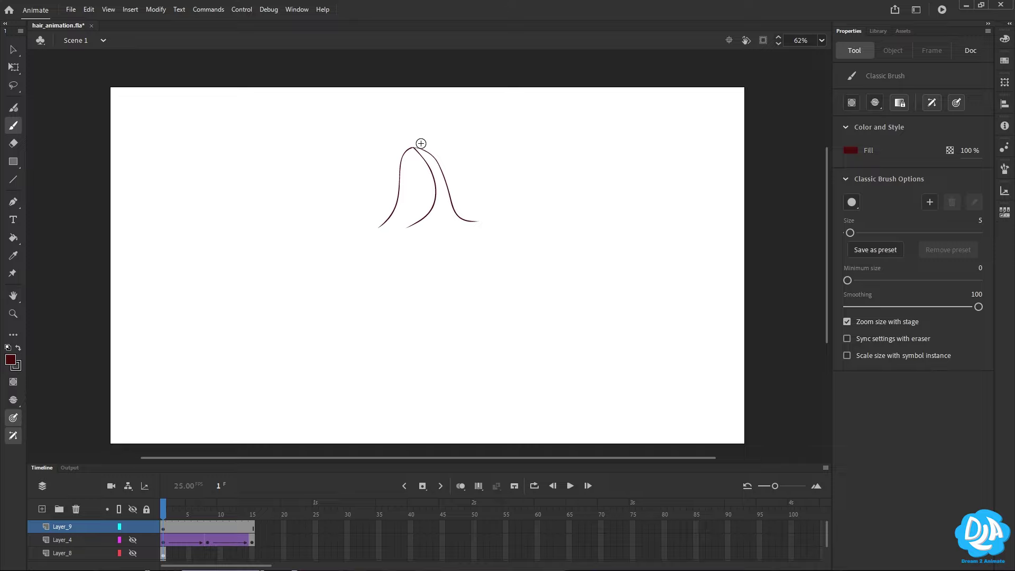
mouse_move(419, 141)
left_mouse_down()
mouse_move(415, 150)
mouse_move(442, 176)
mouse_move(452, 162)
mouse_move(446, 146)
mouse_move(419, 145)
left_mouse_up()
mouse_move(457, 187)
left_mouse_down()
mouse_move(451, 228)
mouse_move(457, 190)
left_mouse_up()
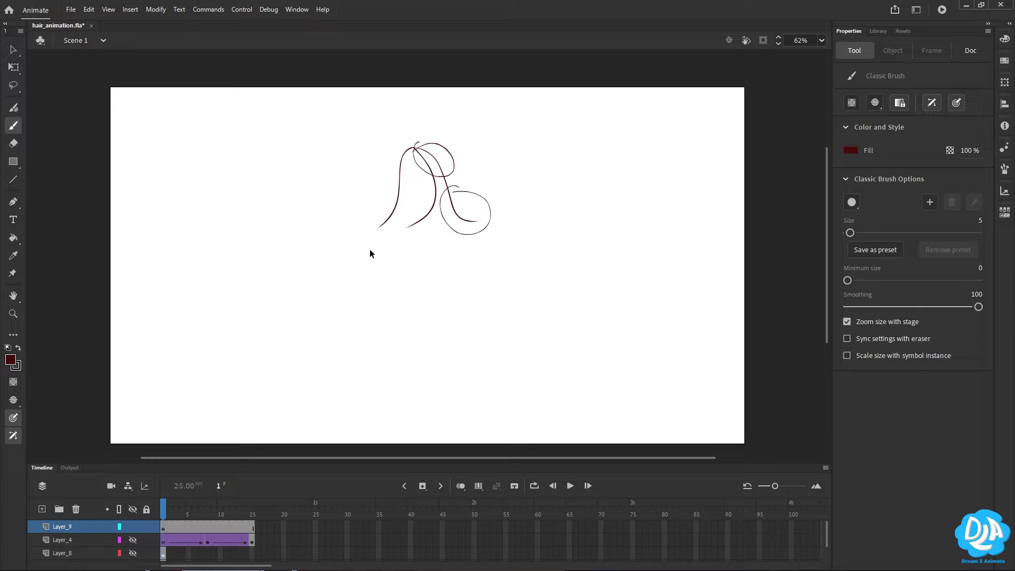
key("ctrl+z")
key("ctrl+z")
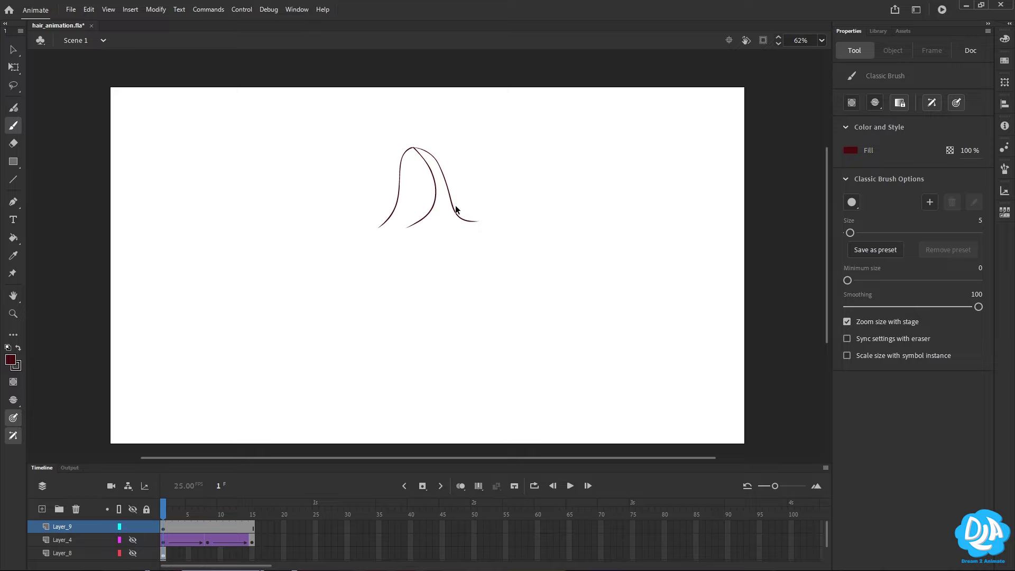
key("ctrl+z")
key("ctrl+z")
- Insert a blank keyframe at frame 3, turn on onion skinning and draw the strand as a C-shape bulging right from the same root
left_click(179, 528)
key("F7")
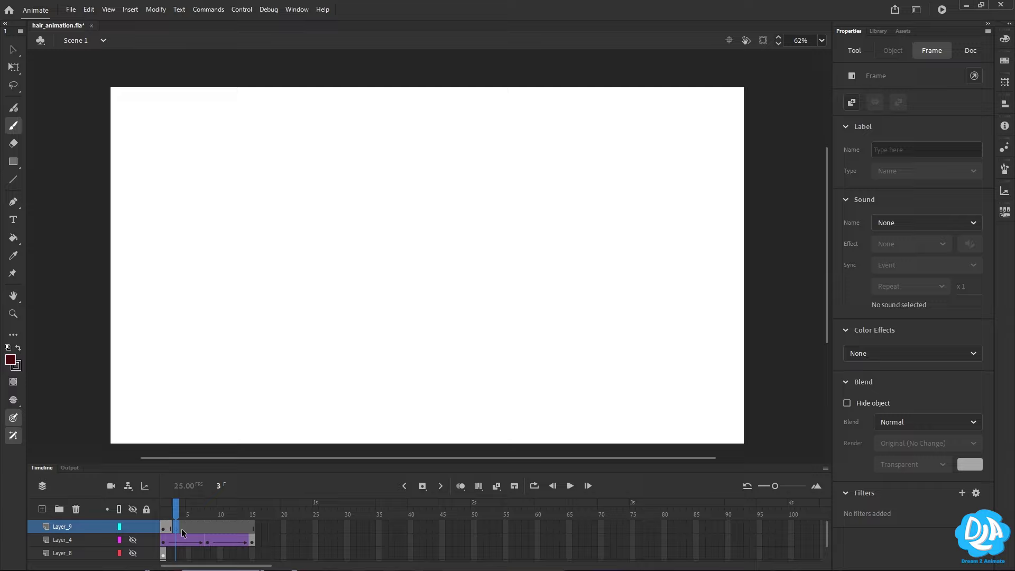
left_click(461, 486)
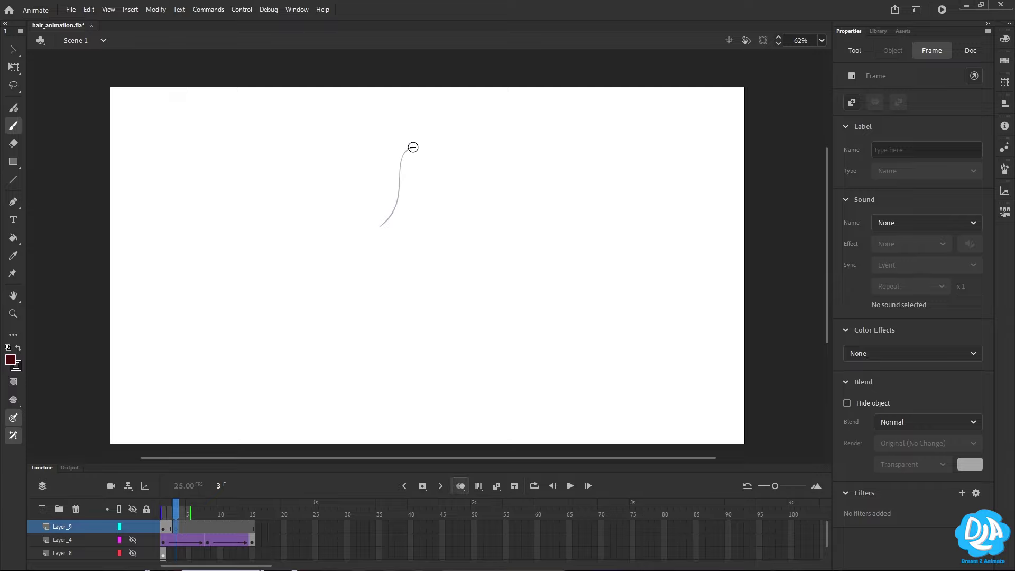
mouse_move(413, 147)
left_mouse_down()
mouse_move(437, 190)
mouse_move(416, 226)
left_mouse_up()
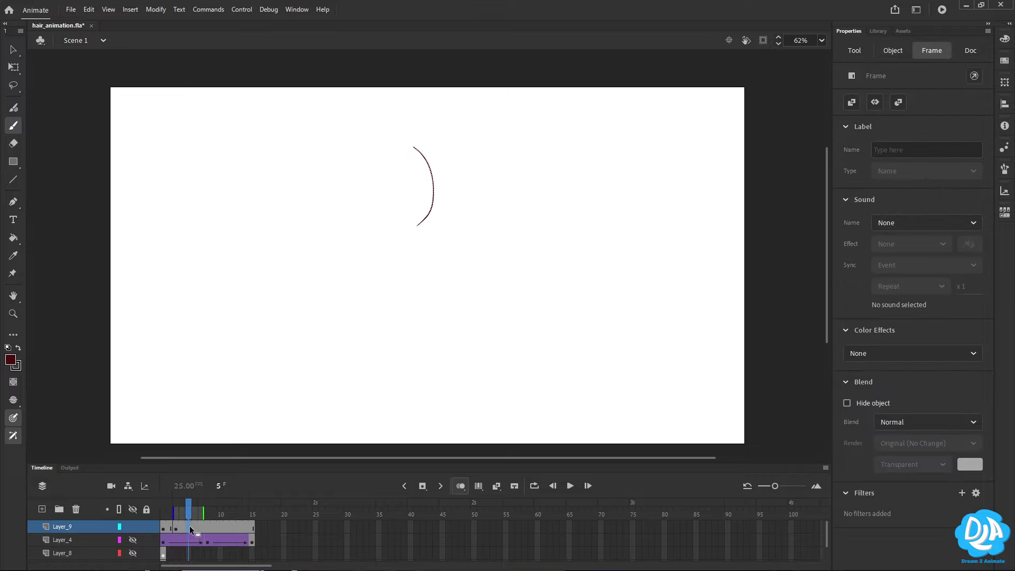
- Add a blank keyframe at frame 5, extend the onion skin range to frame 1 and draw a mirrored S-shaped strand swinging right
left_click_drag(189, 523, 189, 524)
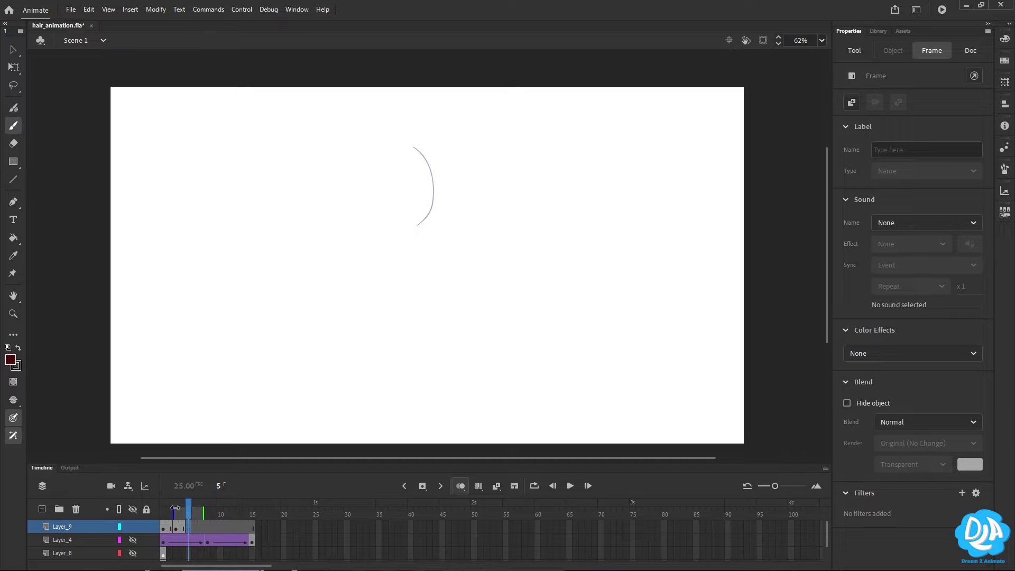
left_click_drag(165, 515, 162, 515)
mouse_move(414, 148)
left_mouse_down()
mouse_move(440, 168)
mouse_move(472, 229)
left_mouse_up()
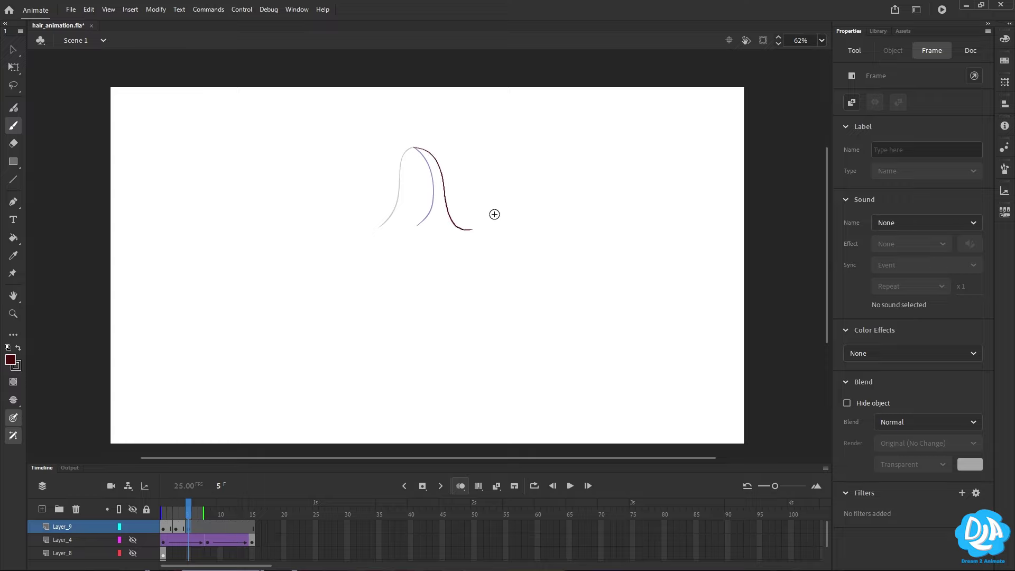
key("ctrl+z")
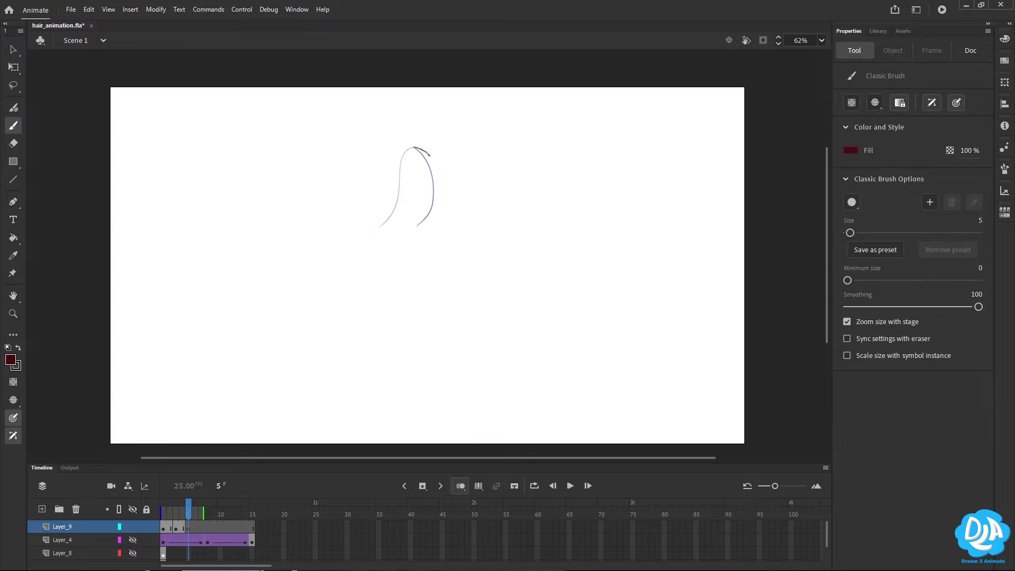
left_click_drag(414, 148, 464, 222)
key("ctrl+z")
left_click_drag(415, 148, 475, 215)
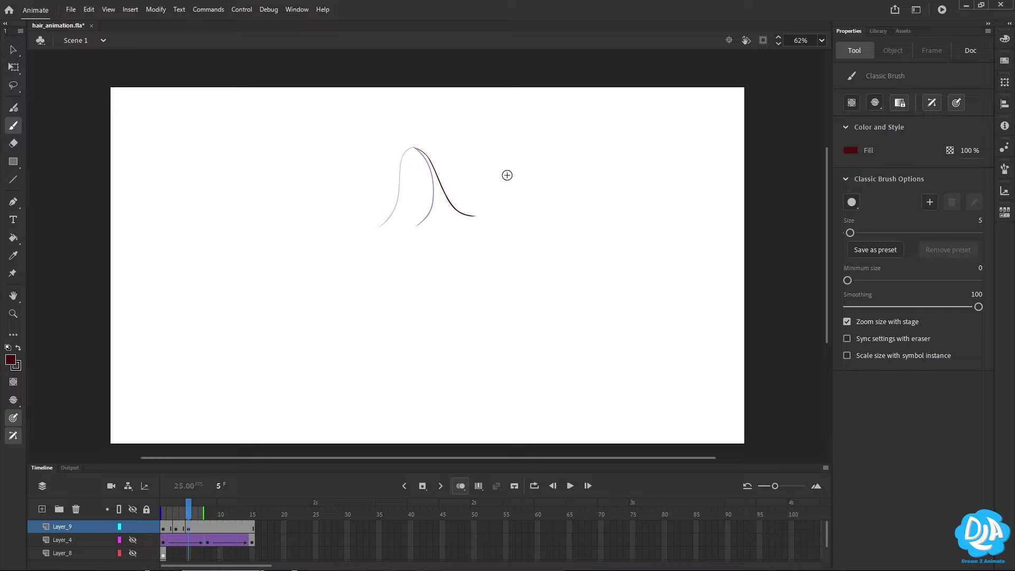
- Insert a blank keyframe at frame 7, draw the strand as a curve bulging left from the root, and extend onion skinning to frame 1
key("period")
key("period")
key("F7")
mouse_move(476, 227)
left_mouse_down()
mouse_move(386, 269)
mouse_move(404, 265)
left_mouse_up()
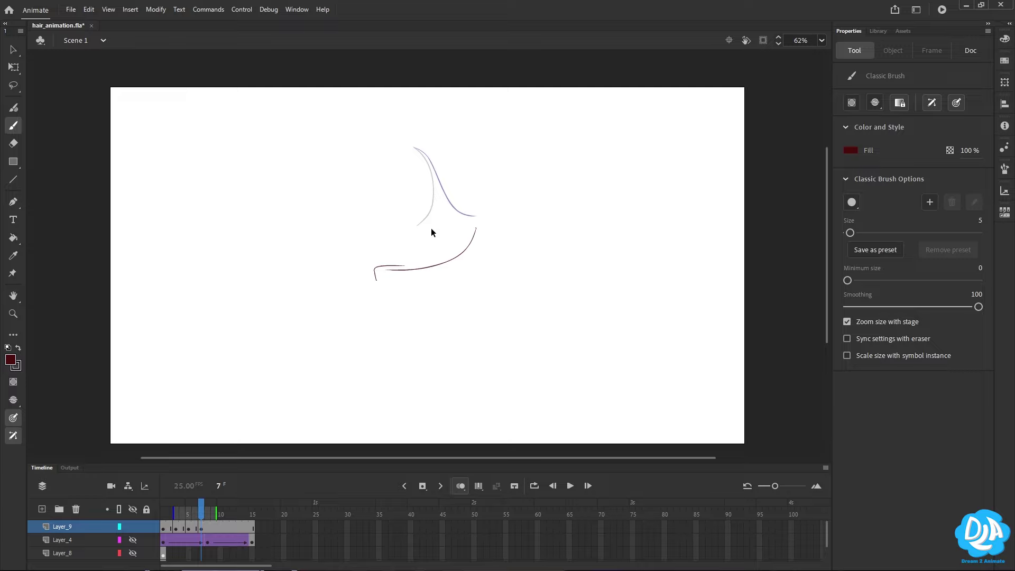
key("ctrl+z")
key("ctrl+z")
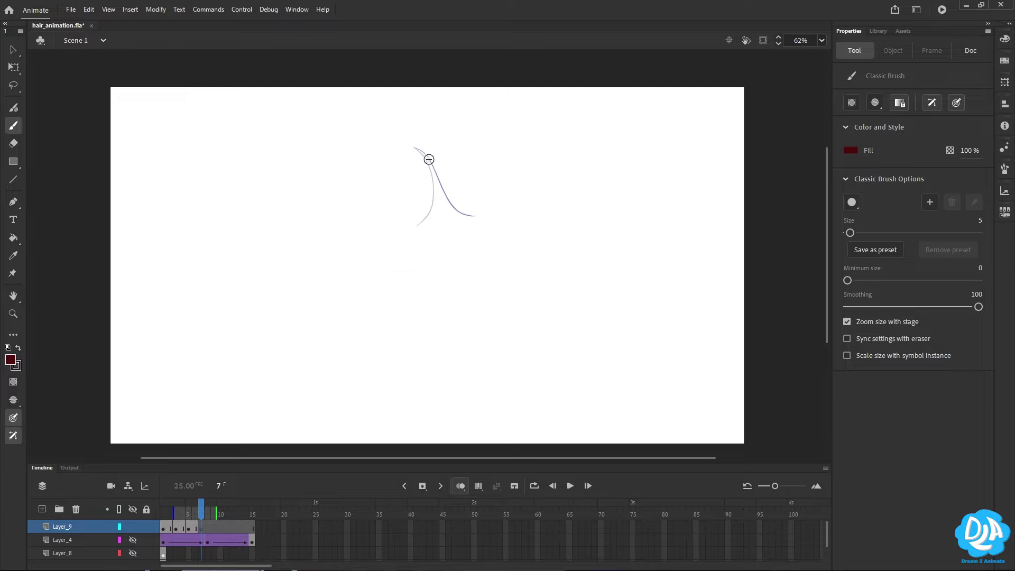
mouse_move(413, 148)
left_mouse_down()
mouse_move(402, 168)
mouse_move(428, 223)
left_mouse_up()
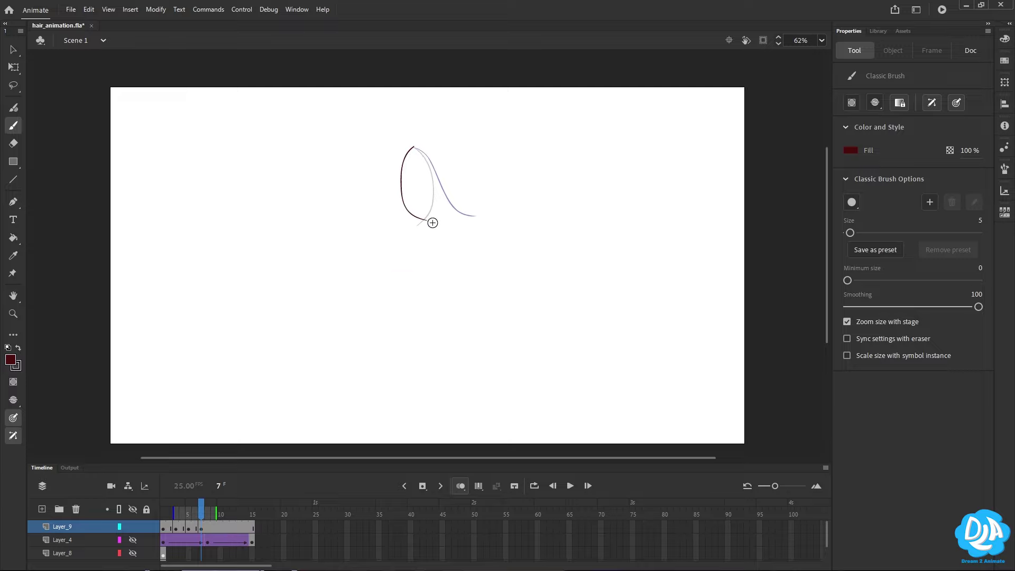
key("ctrl+z")
left_click_drag(414, 149, 420, 229)
left_click_drag(173, 512, 162, 508)
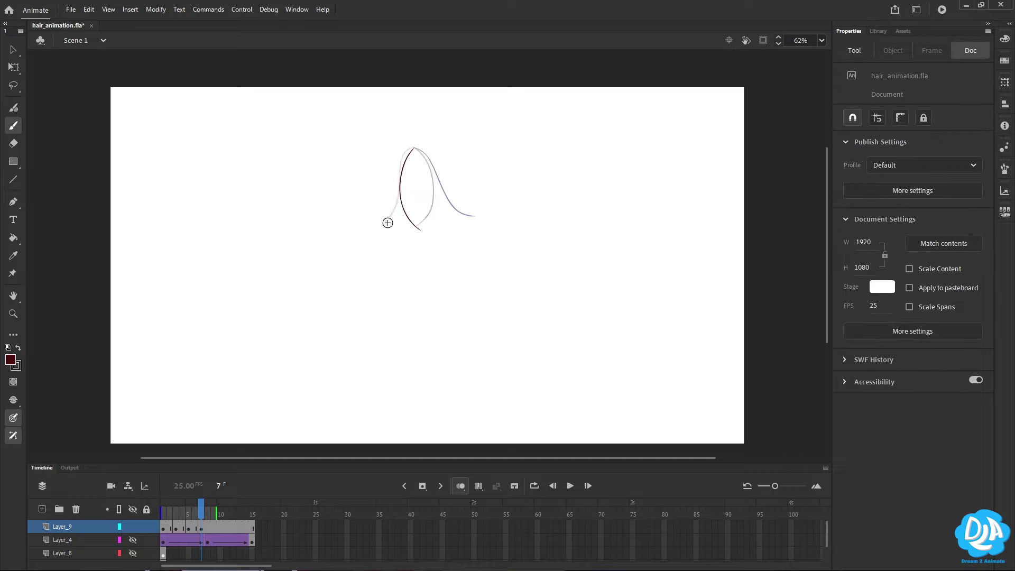
- Copy the frame 1 keyframe to frame 9, turn off onion skinning and scrub through the frames to preview the swing
left_click(164, 528)
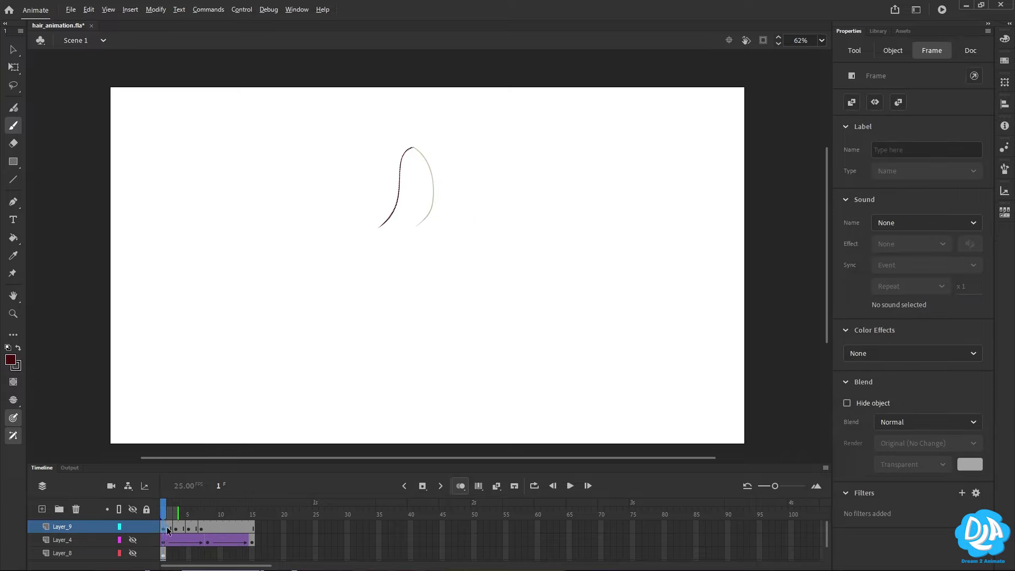
left_click(213, 526)
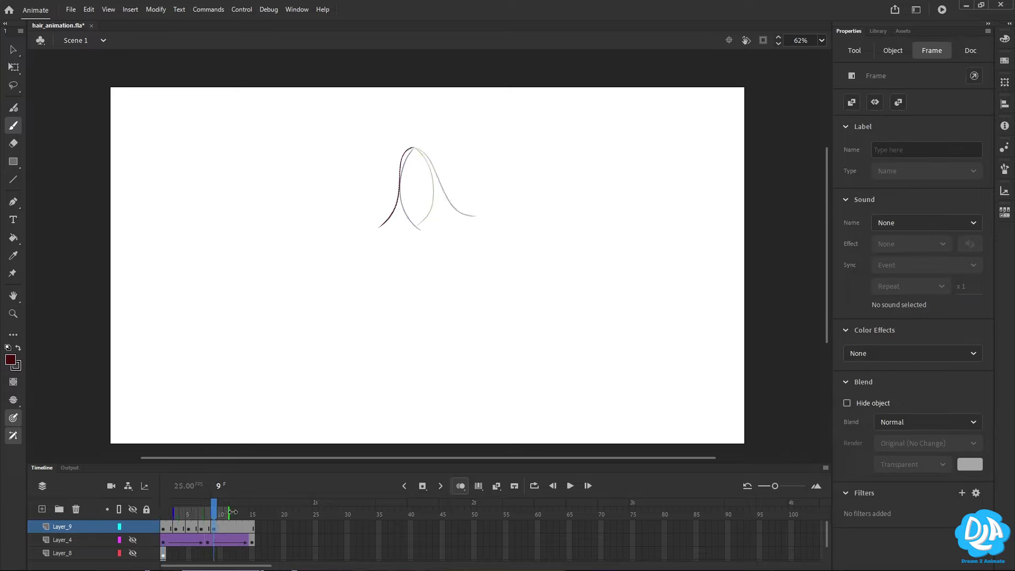
left_click(461, 485)
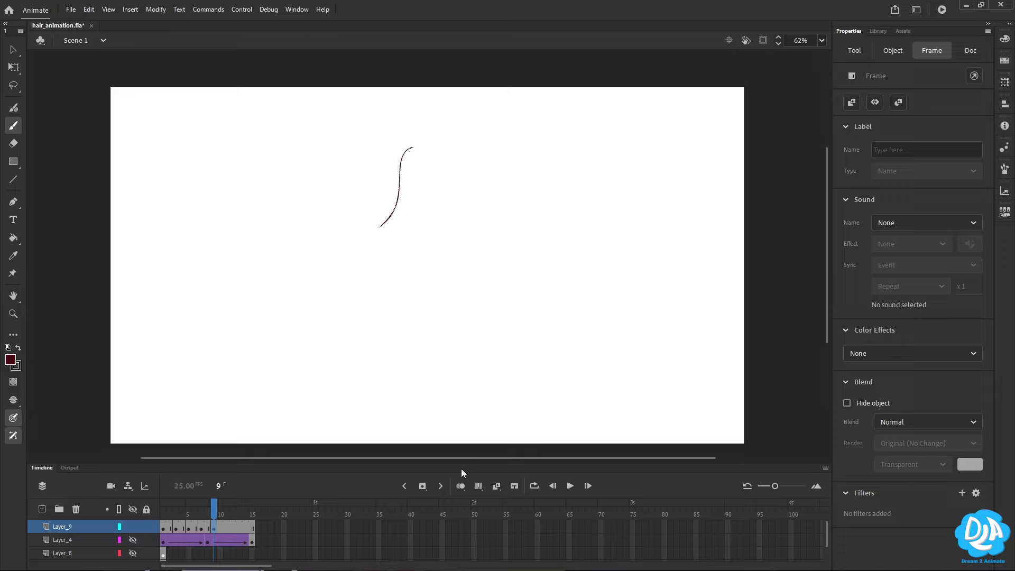
mouse_move(249, 509)
left_mouse_down()
mouse_move(152, 503)
mouse_move(216, 505)
mouse_move(170, 504)
left_mouse_up()
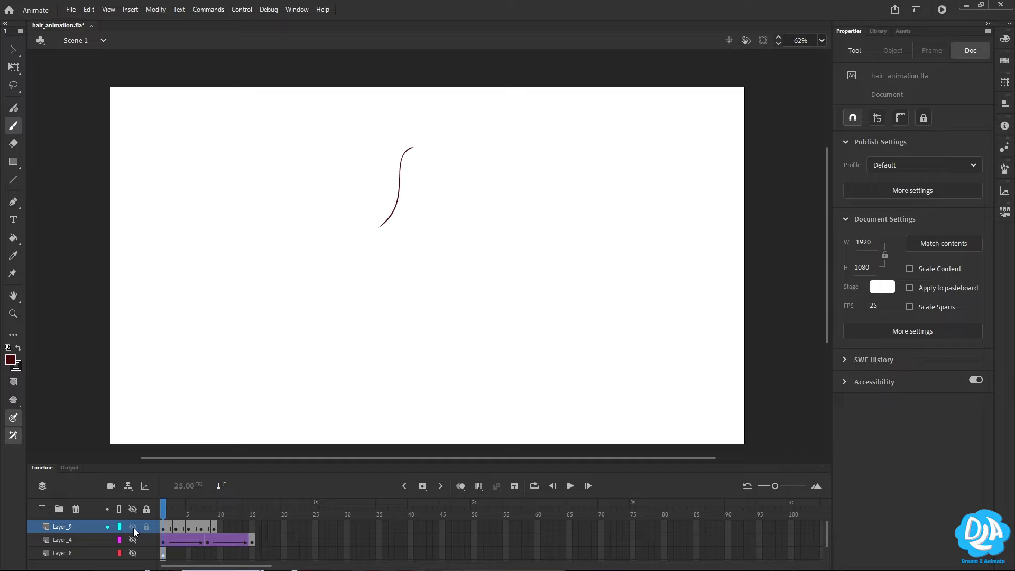
- Hide Layer_9, add a new layer above it, draw a closed S-shaped hair lock and fill it dark red
key("ctrl+z")
left_click(42, 508)
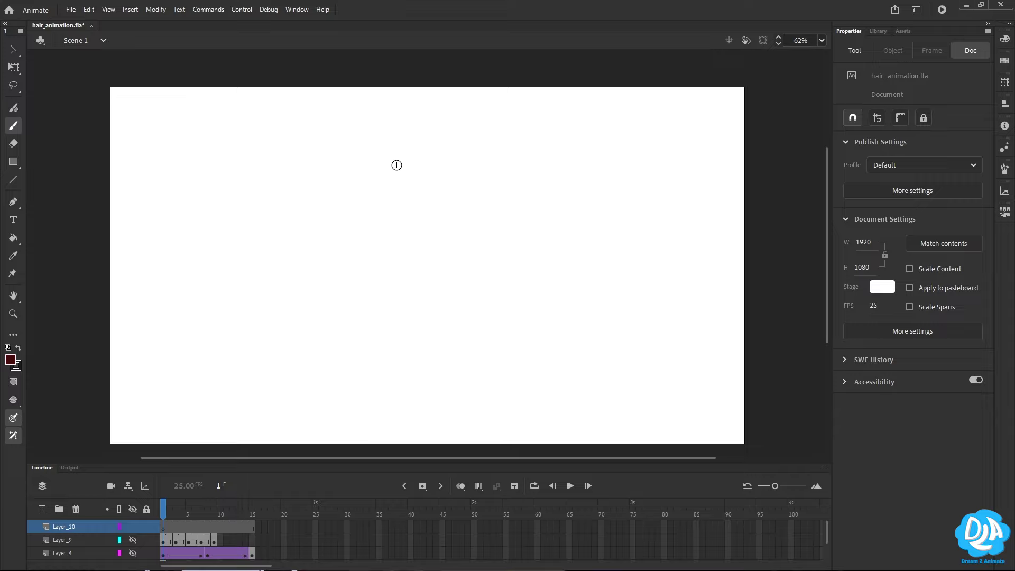
mouse_move(399, 155)
left_mouse_down()
mouse_move(334, 263)
mouse_move(374, 199)
mouse_move(349, 248)
mouse_move(396, 192)
mouse_move(349, 249)
left_mouse_up()
key("ctrl+z")
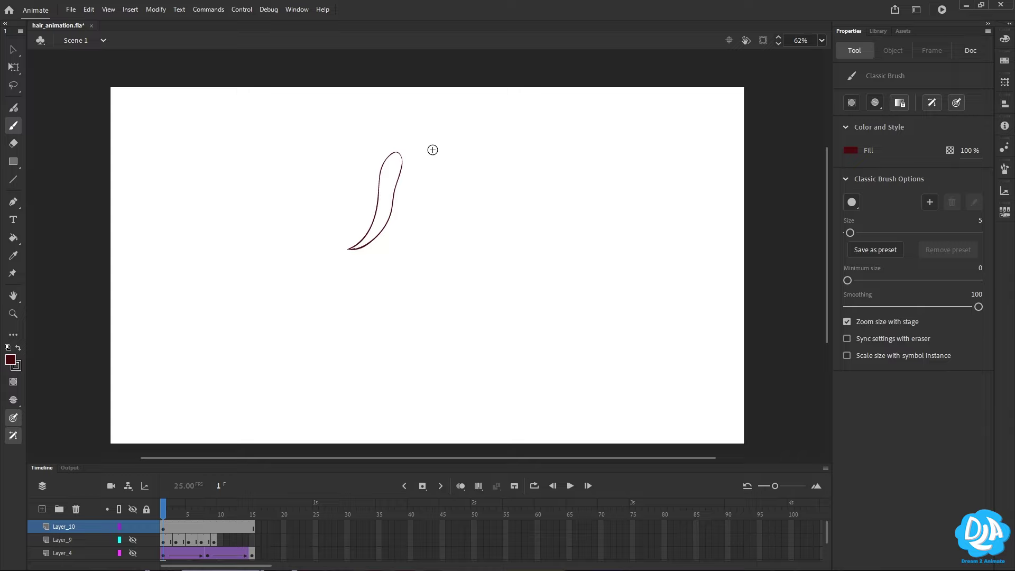
key("k")
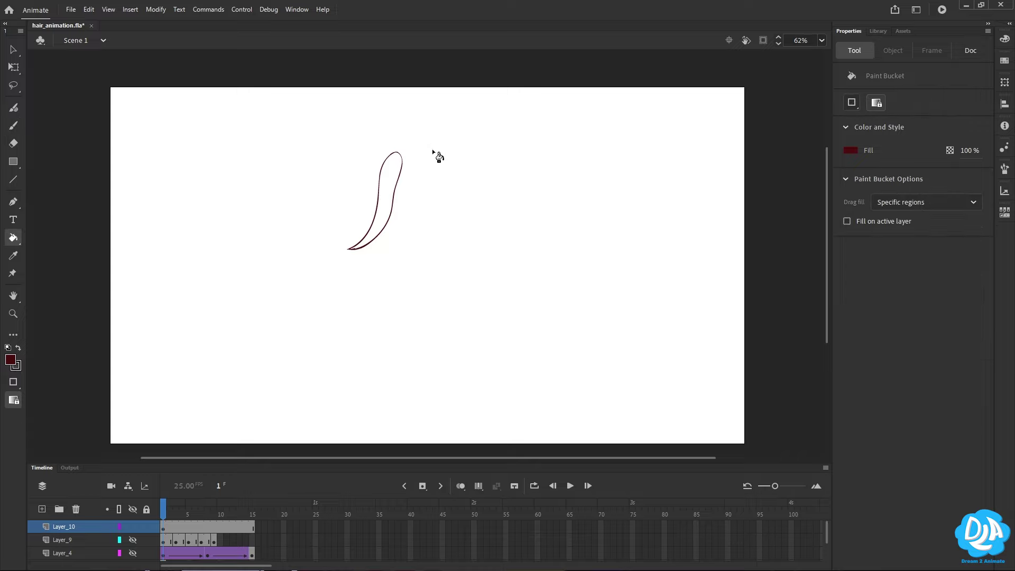
left_click(390, 206)
- Convert the filled hair lock to a graphic symbol named Hair2 and move its transformation point to the root at the lock's upper end
mouse_move(326, 128)
left_mouse_down()
mouse_move(371, 213)
mouse_move(443, 291)
left_mouse_up()
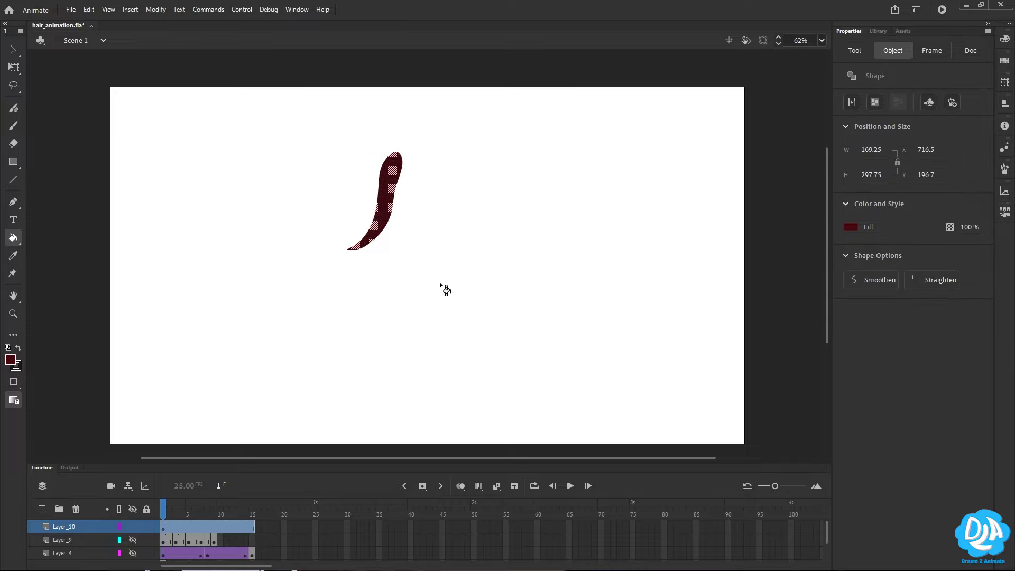
key("F8")
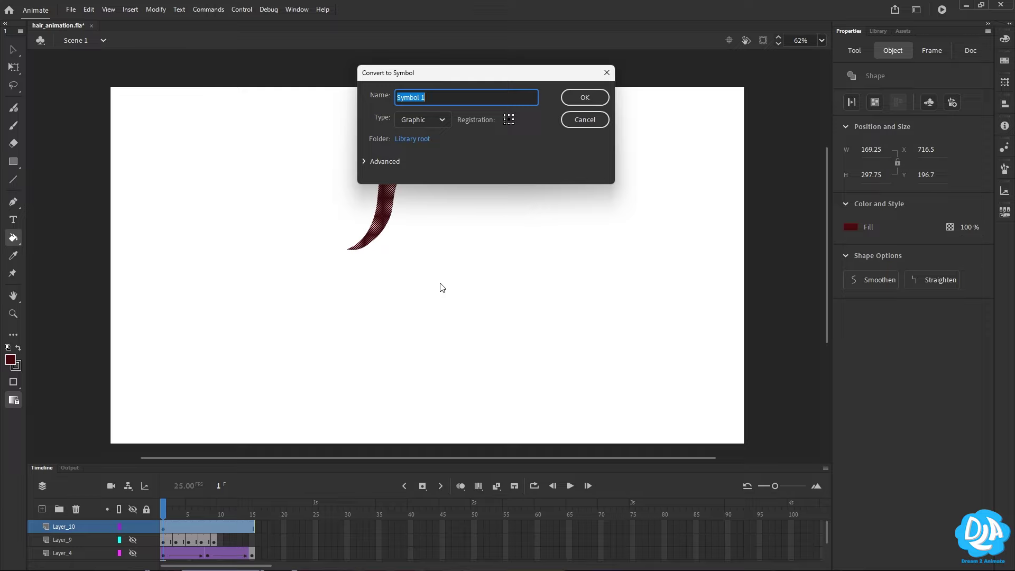
type("Hair2")
key("Return")
key("q")
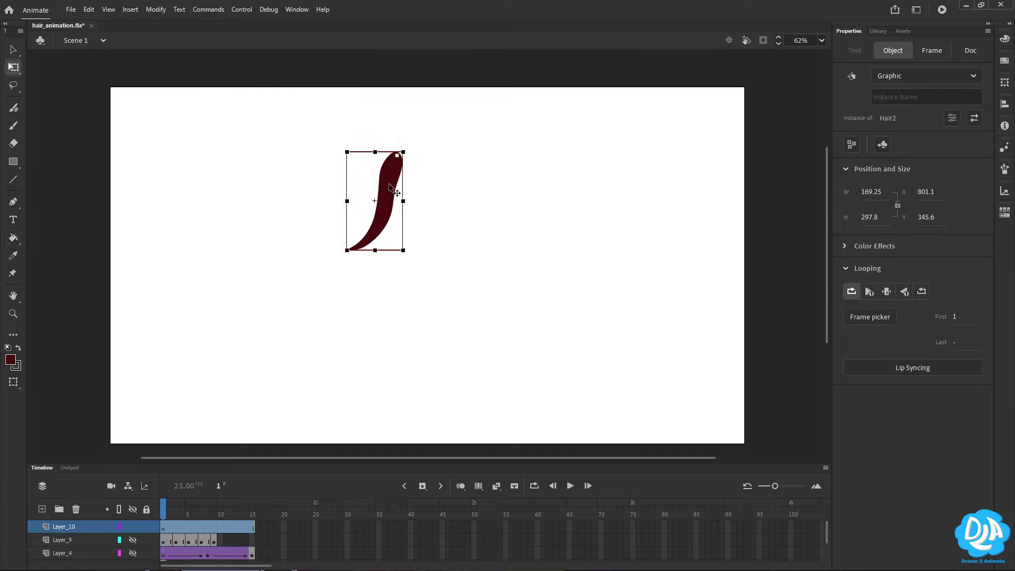
- Inside the Hair2 symbol, insert a blank keyframe at frame 10, turn on onion skinning and draw the lock's mirrored outline swinging right
double_click(389, 186)
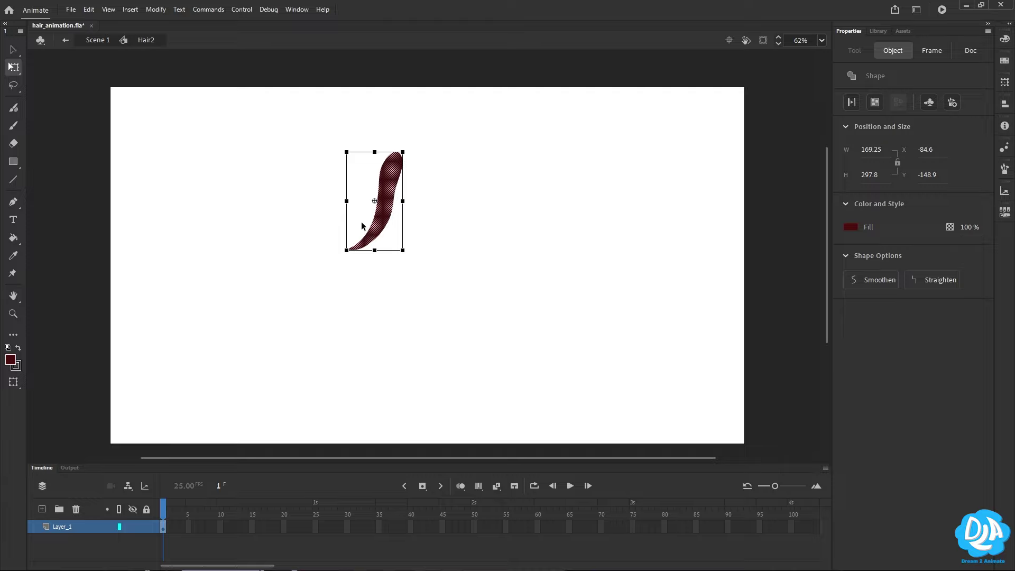
left_click(209, 529)
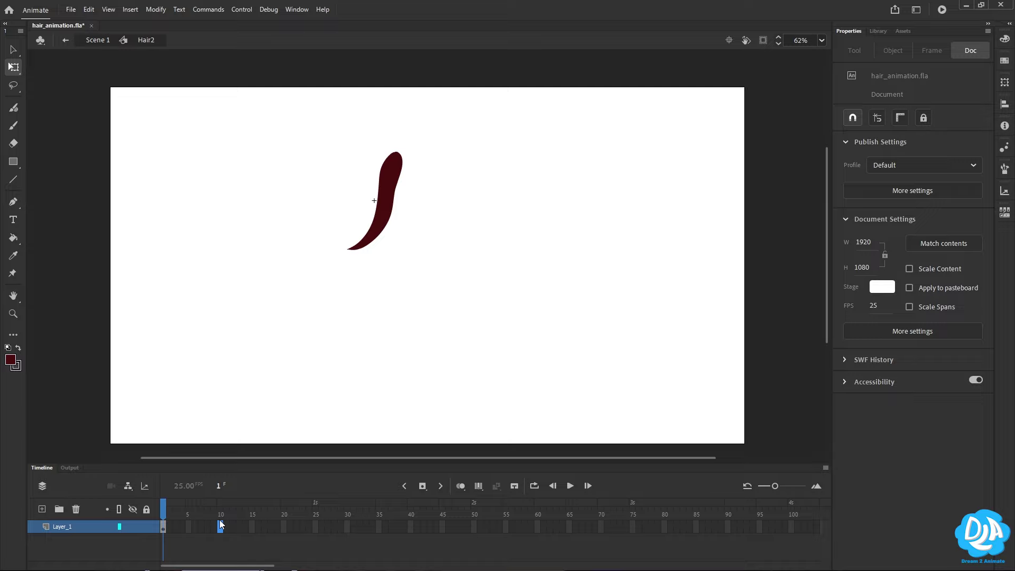
key("F7")
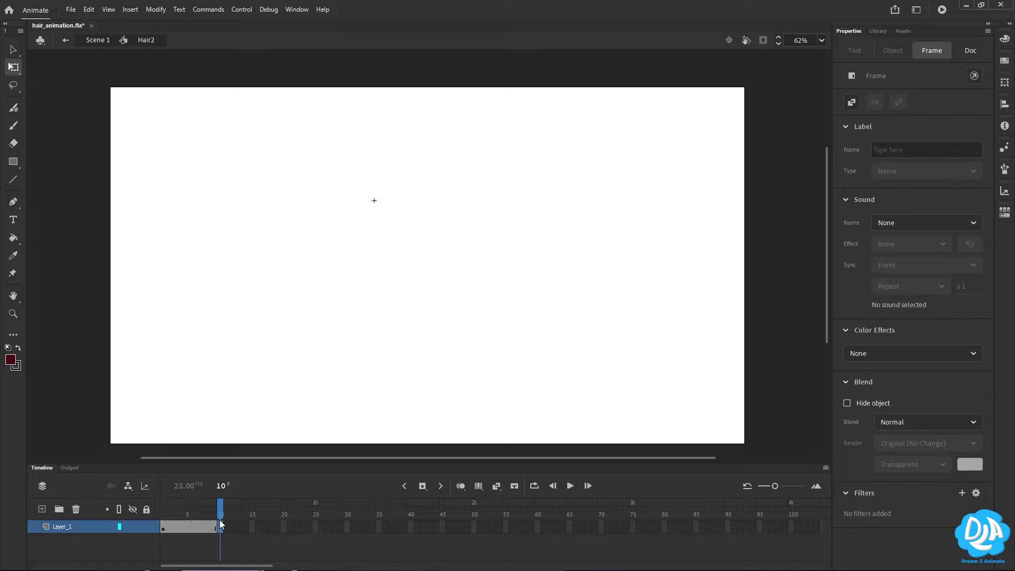
left_click(457, 485)
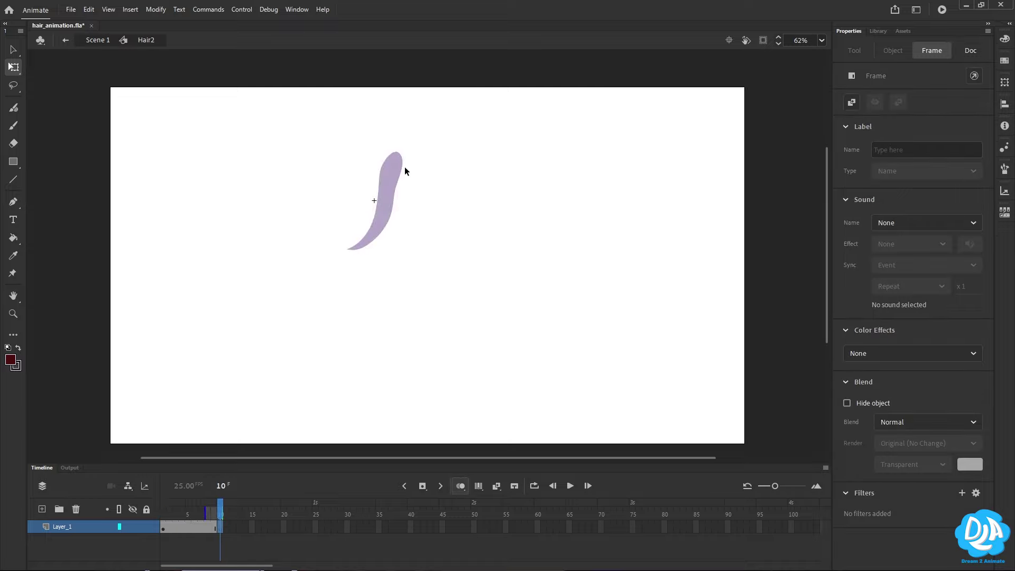
key("b")
mouse_move(398, 157)
left_mouse_down()
mouse_move(457, 242)
mouse_move(400, 188)
mouse_move(458, 243)
left_mouse_up()
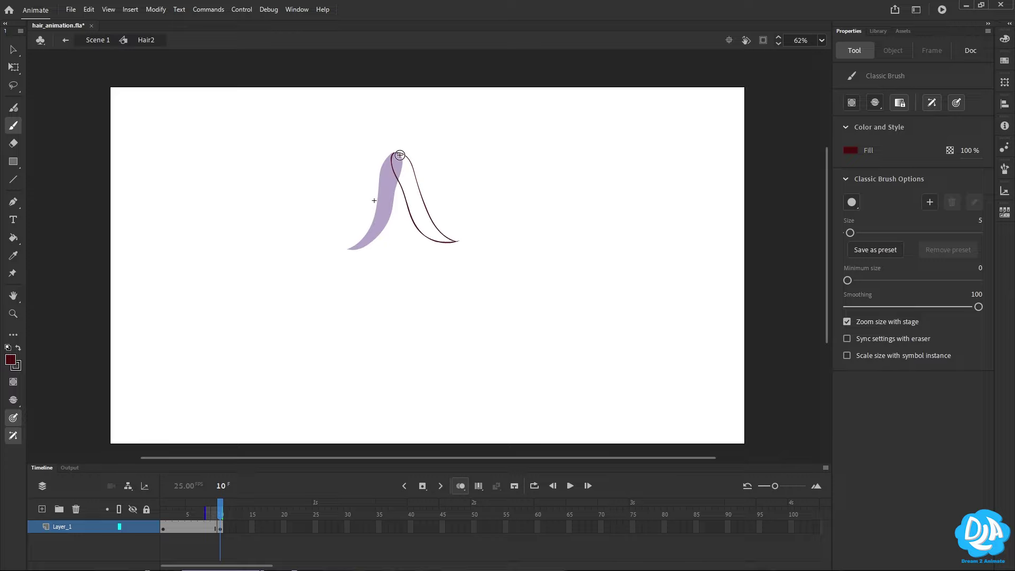
- Redraw the right-swinging lock outline at frame 10 as a closed shape and fill it dark red
key("ctrl+z")
mouse_move(392, 154)
left_mouse_down()
mouse_move(407, 206)
mouse_move(404, 190)
mouse_move(443, 238)
mouse_move(391, 163)
mouse_move(429, 230)
mouse_move(462, 243)
left_mouse_up()
key("ctrl+z")
key("ctrl+z")
key("ctrl+z")
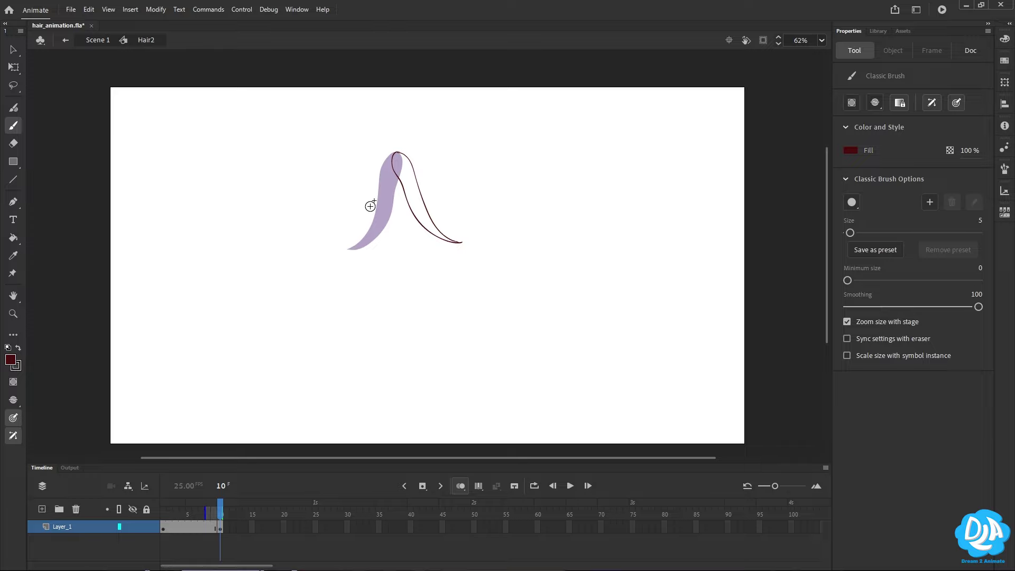
key("k")
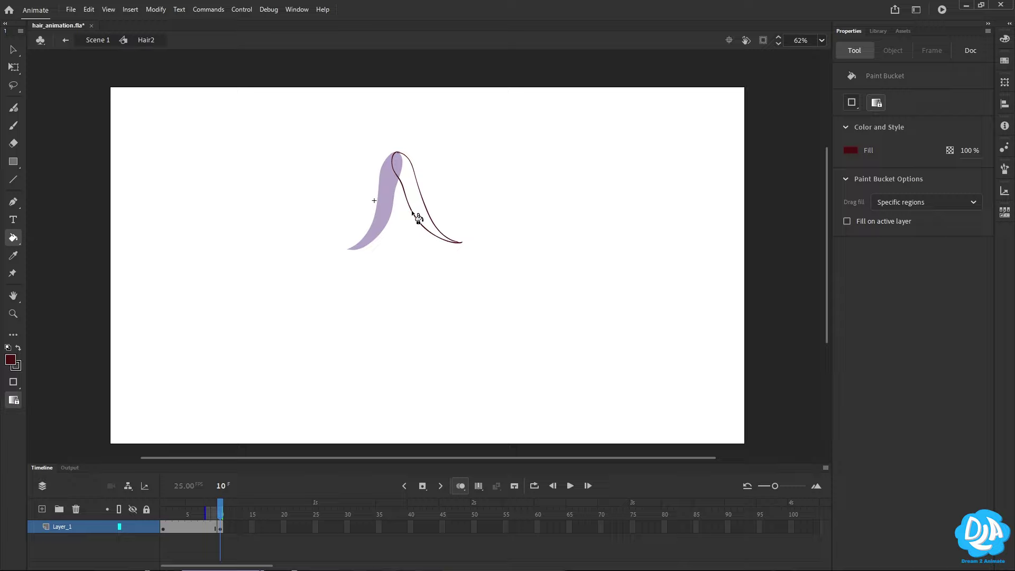
left_click(14, 384)
left_click(73, 389)
left_click(420, 214)
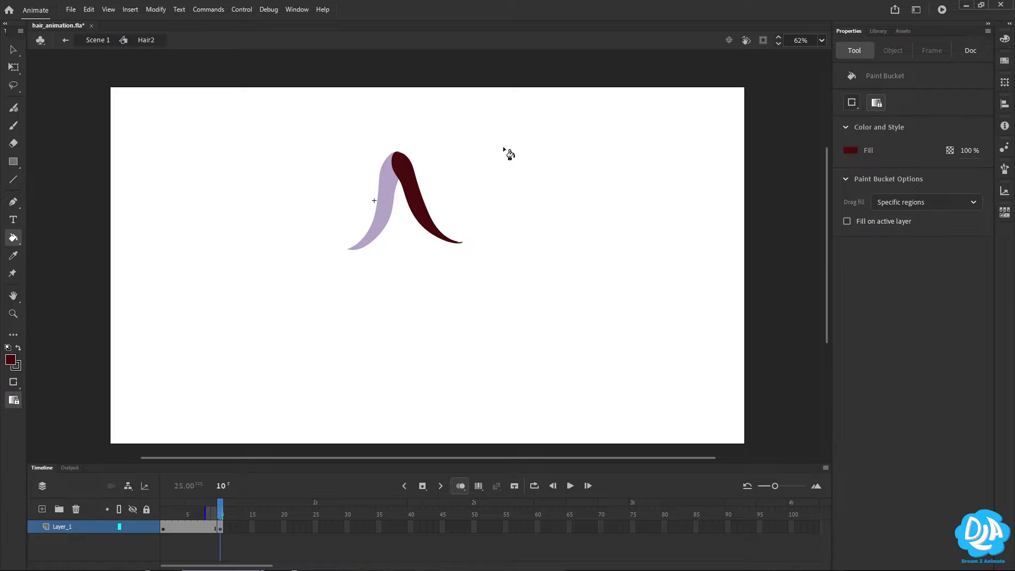
- Insert a blank keyframe at frame 5 and extend the onion skin range to frame 10
left_click(189, 527)
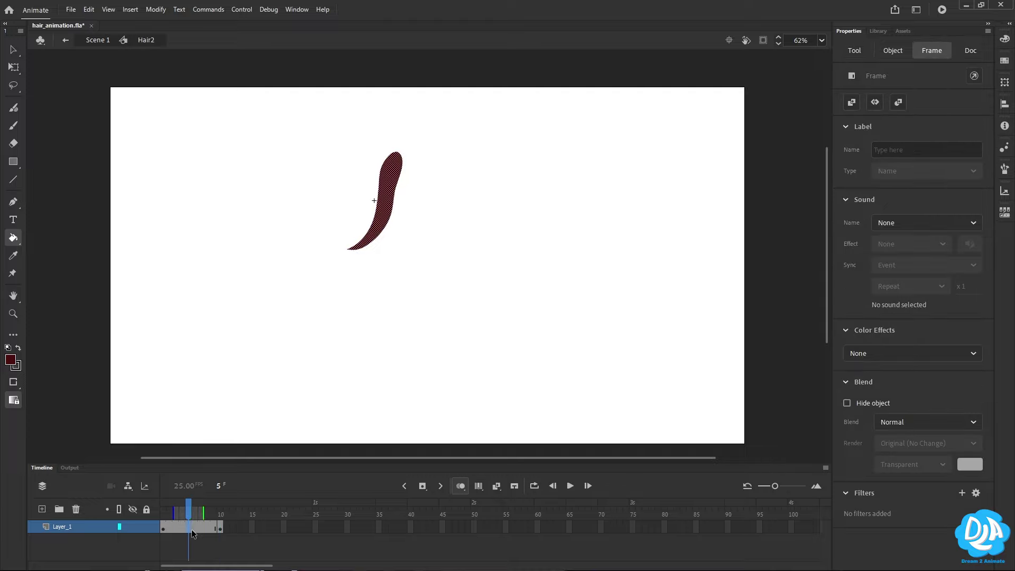
key("F7")
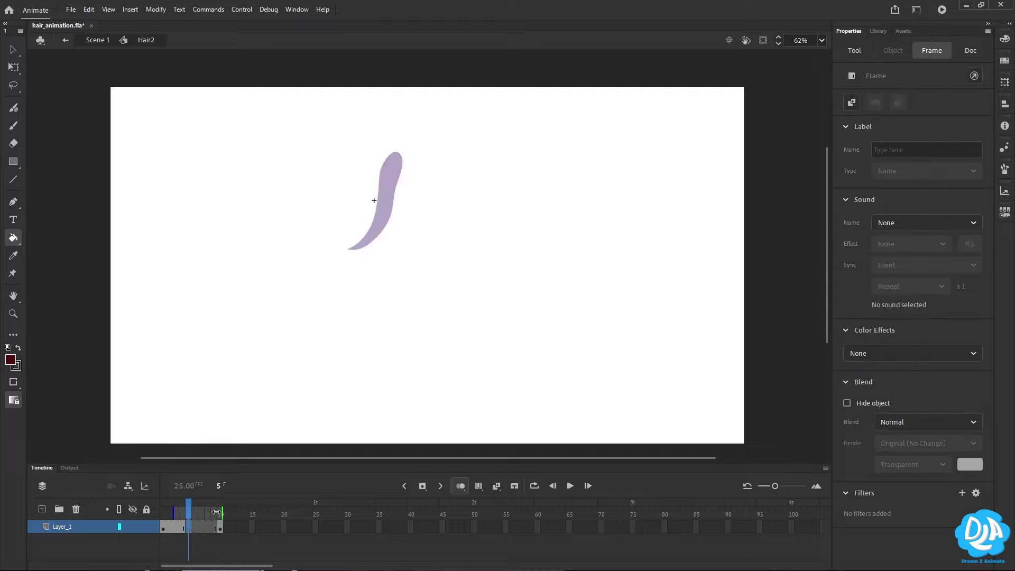
left_click_drag(203, 511, 229, 507)
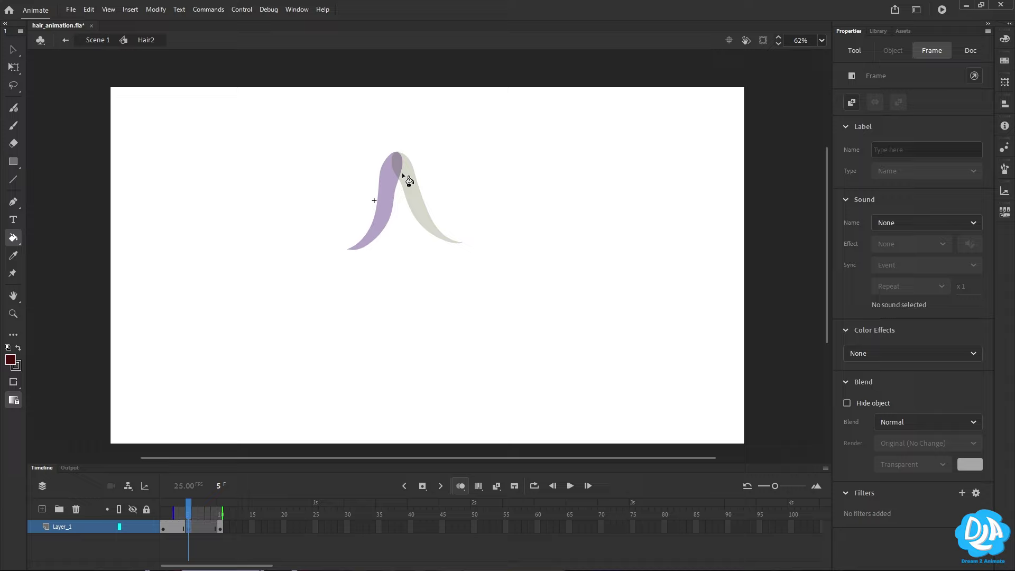
- Draw the frame 5 in-between lock bulging right with its tip trailing left, and fill it dark red
key("b")
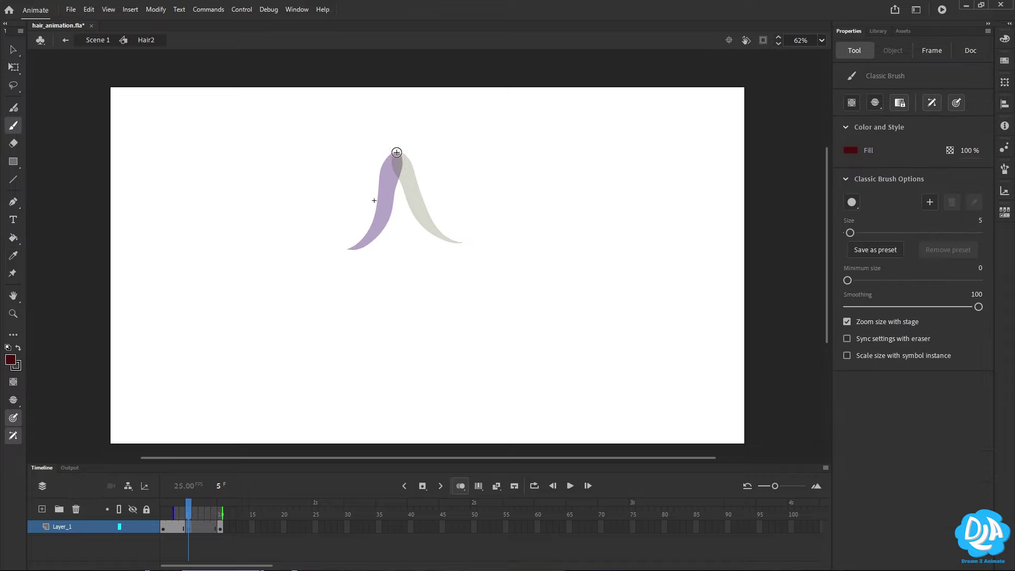
mouse_move(394, 154)
left_mouse_down()
mouse_move(406, 213)
mouse_move(385, 246)
left_mouse_up()
key("ctrl+z")
mouse_move(395, 153)
left_mouse_down()
mouse_move(364, 249)
mouse_move(414, 220)
left_mouse_up()
key("ctrl+z")
mouse_move(397, 152)
left_mouse_down()
mouse_move(415, 173)
mouse_move(414, 226)
mouse_move(369, 250)
left_mouse_up()
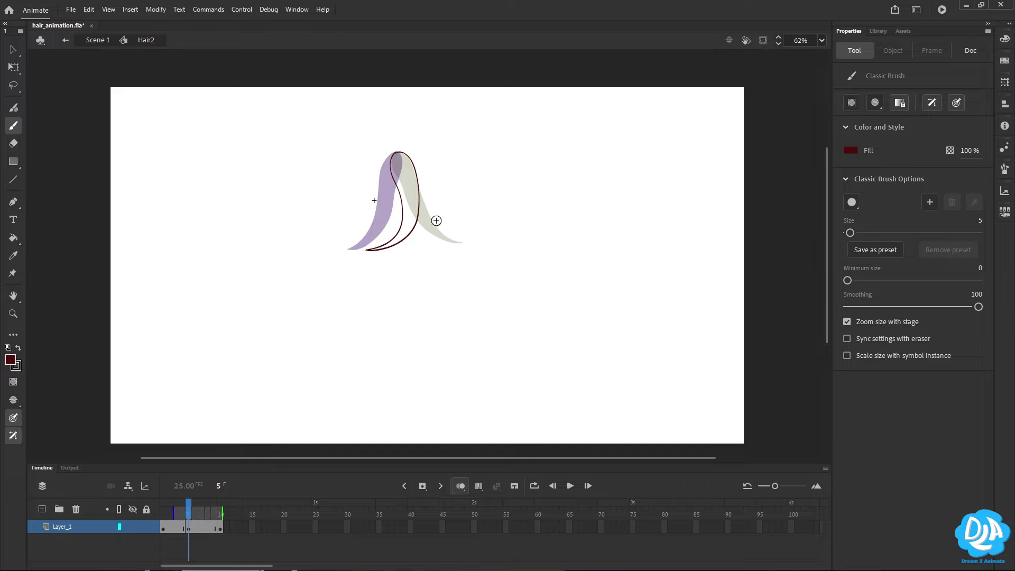
key("k")
left_click(413, 208)
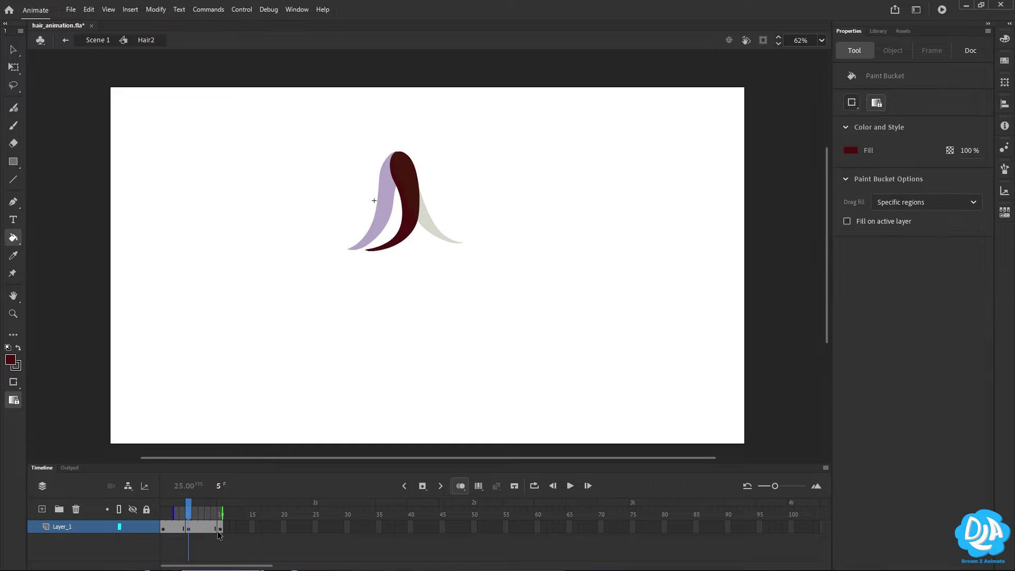
- Move the frame 10 keyframe to frame 9 and copy the frame 1 keyframe to frame 15
left_click(166, 528)
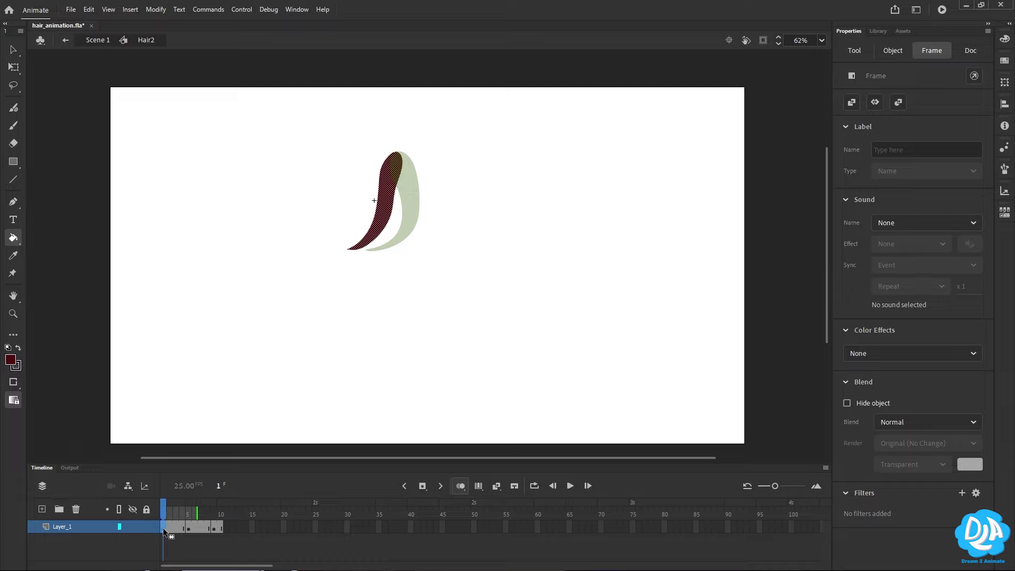
left_click_drag(163, 527, 252, 527)
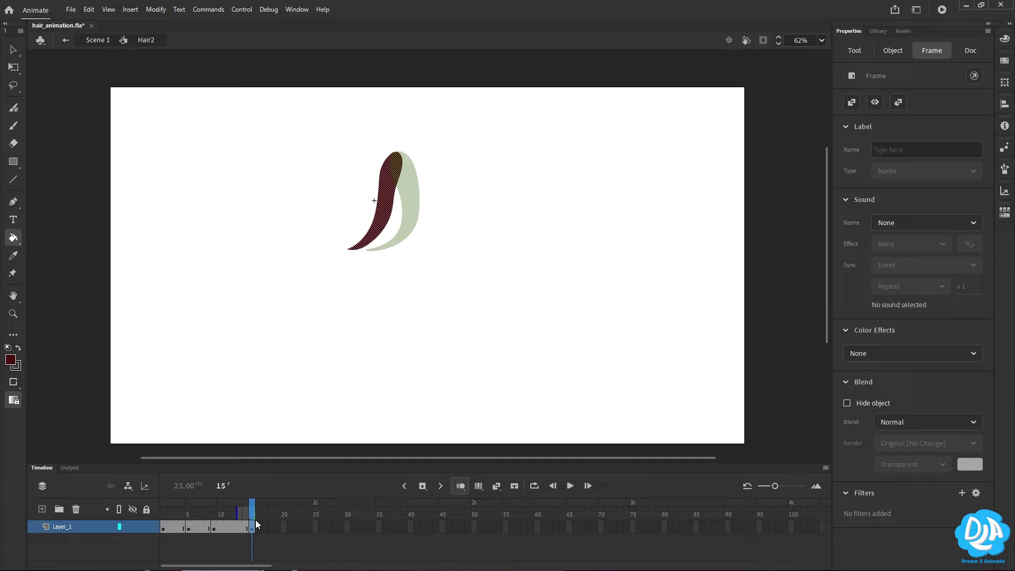
- Insert a blank keyframe at frame 12, draw the lock bulging left with its tip trailing right, and fill it dark red
left_click(233, 529)
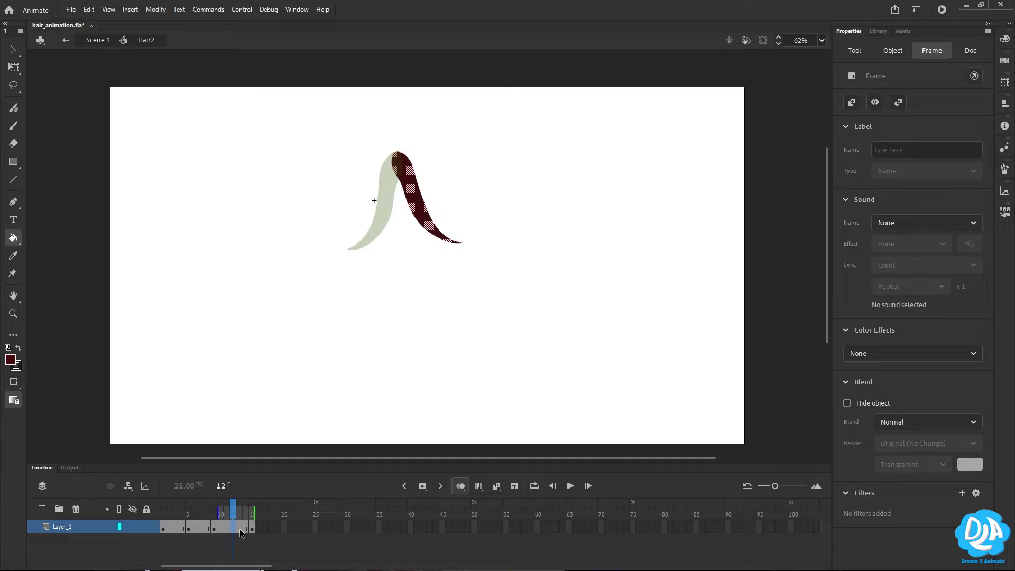
key("Escape")
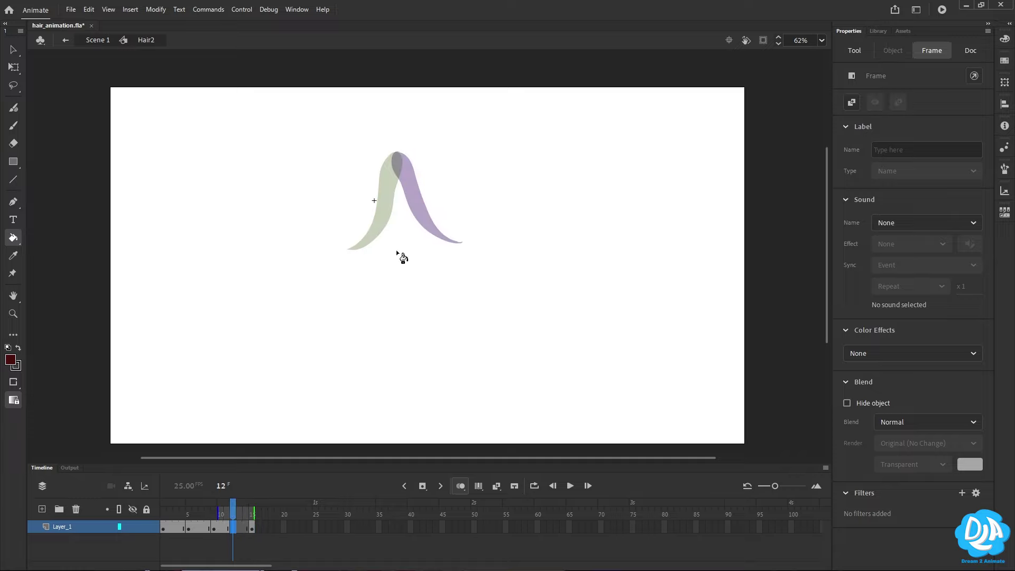
key("b")
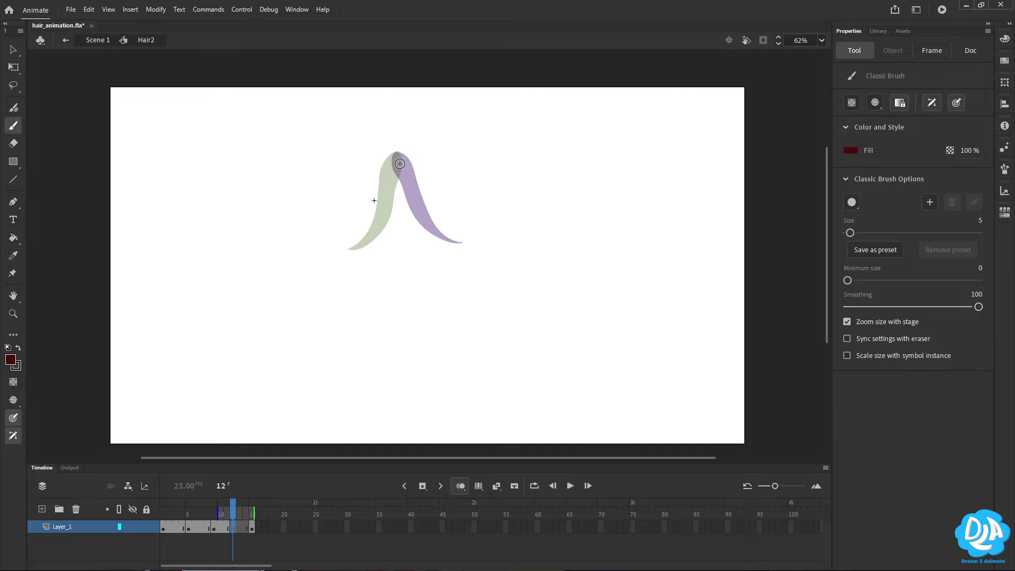
left_click(188, 527)
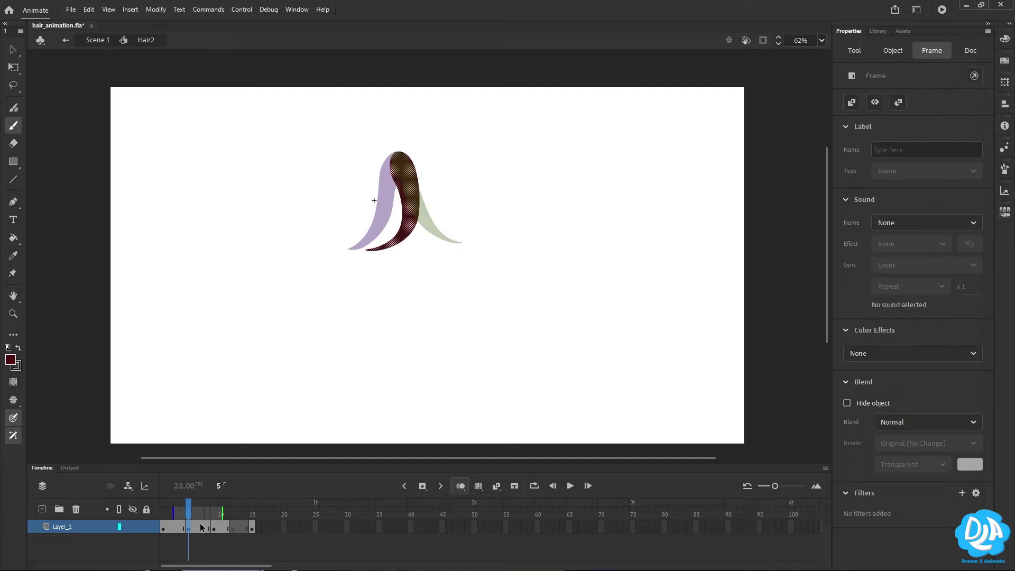
left_click(233, 528)
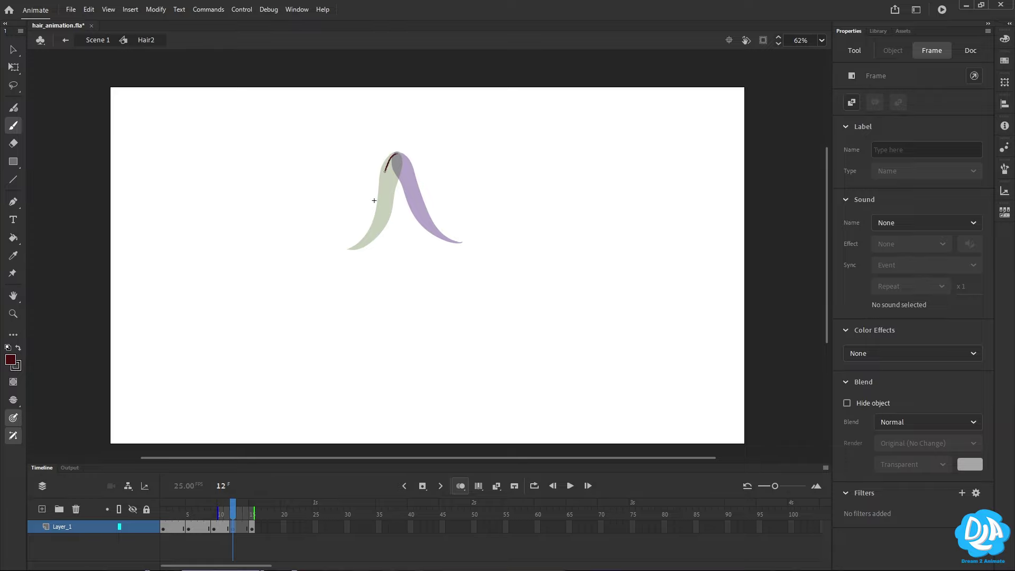
mouse_move(385, 172)
left_mouse_down()
mouse_move(391, 228)
mouse_move(425, 248)
left_mouse_up()
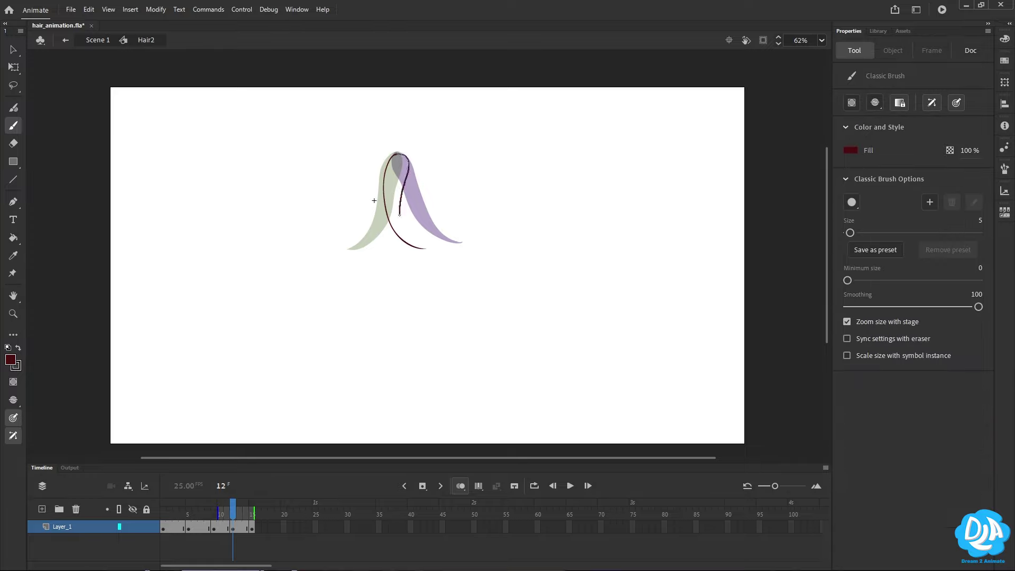
key("k")
- Turn off onion skinning and play frames 1 to 15 in a loop to preview the hair swing
mouse_move(233, 506)
left_mouse_down()
mouse_move(159, 516)
mouse_move(252, 511)
mouse_move(161, 512)
left_mouse_up()
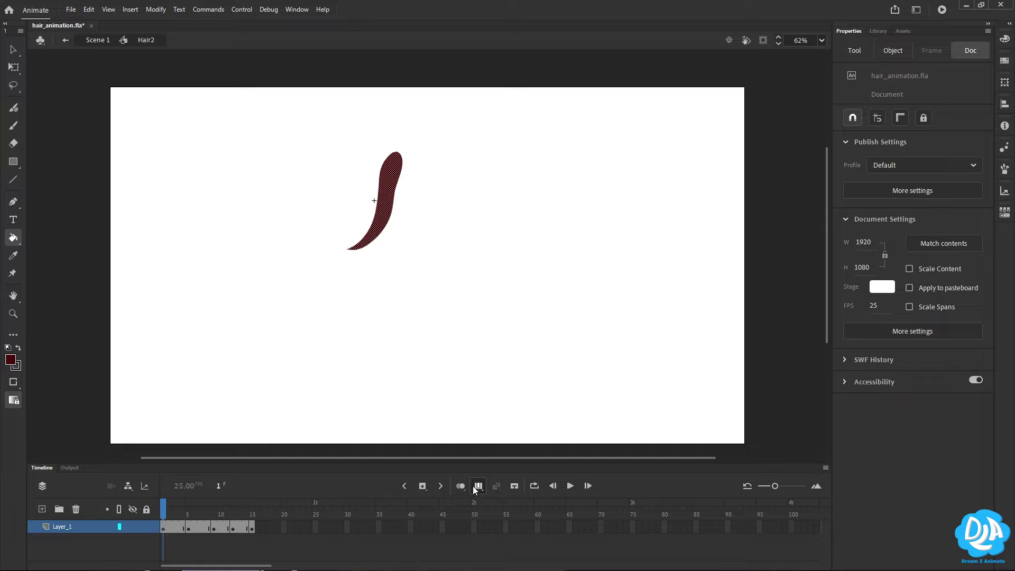
left_click(533, 486)
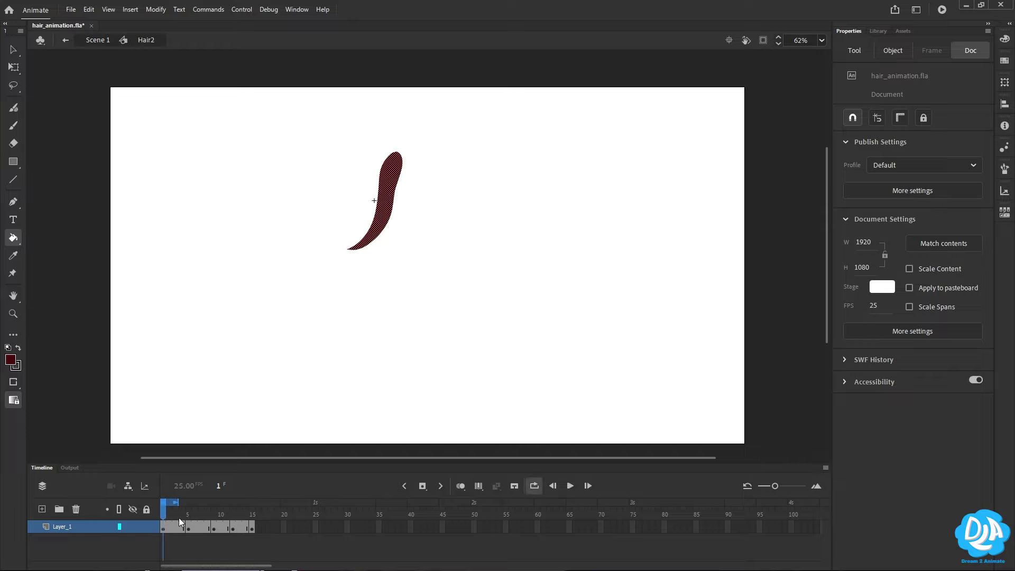
left_click_drag(176, 502, 252, 502)
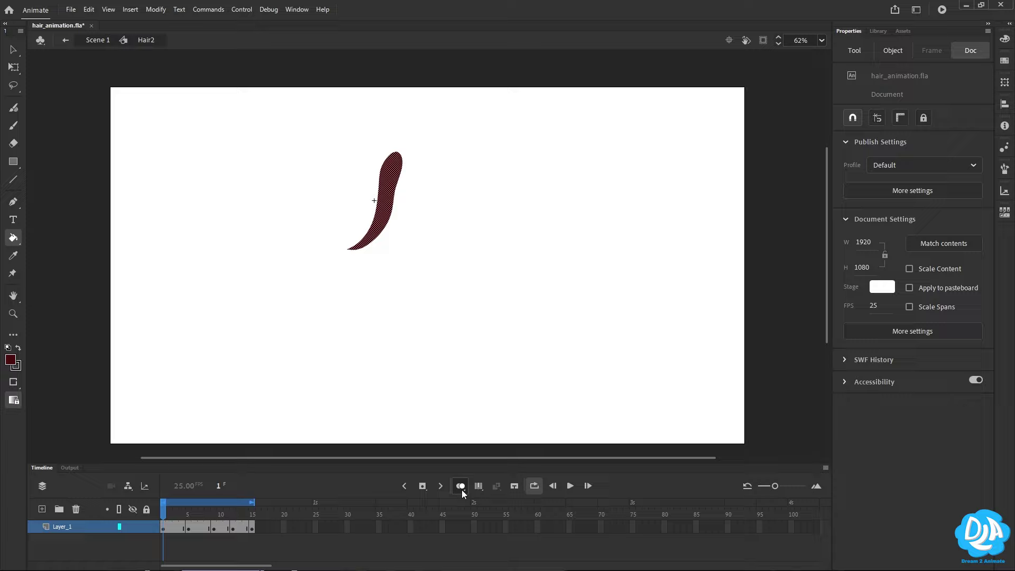
left_click(569, 485)
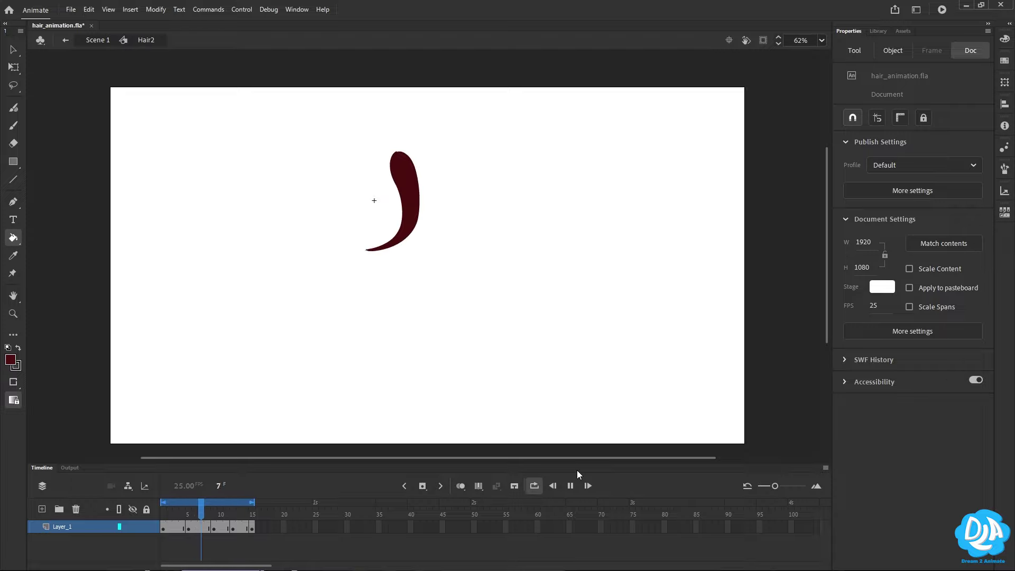
left_click(534, 485)
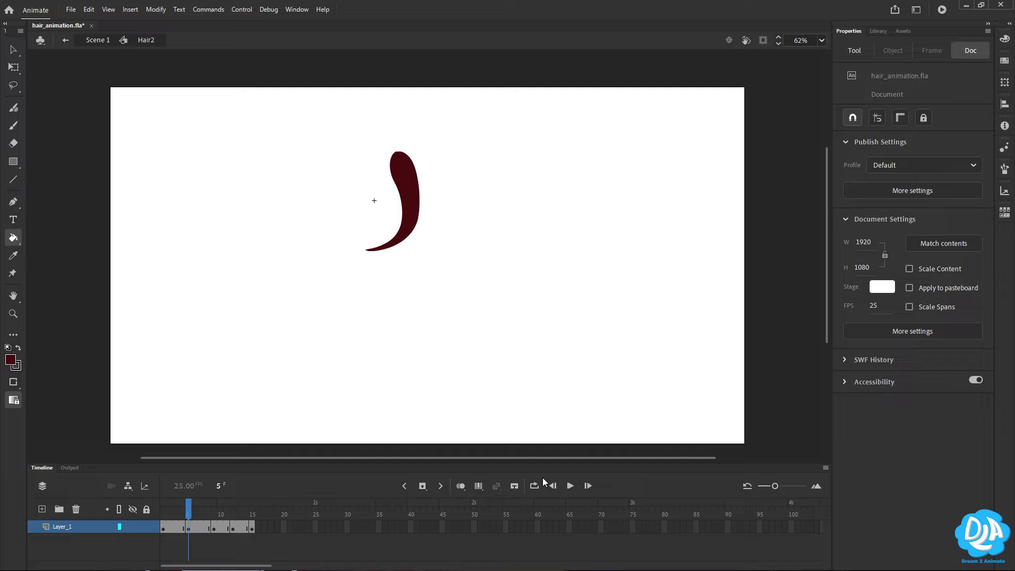
key("b")
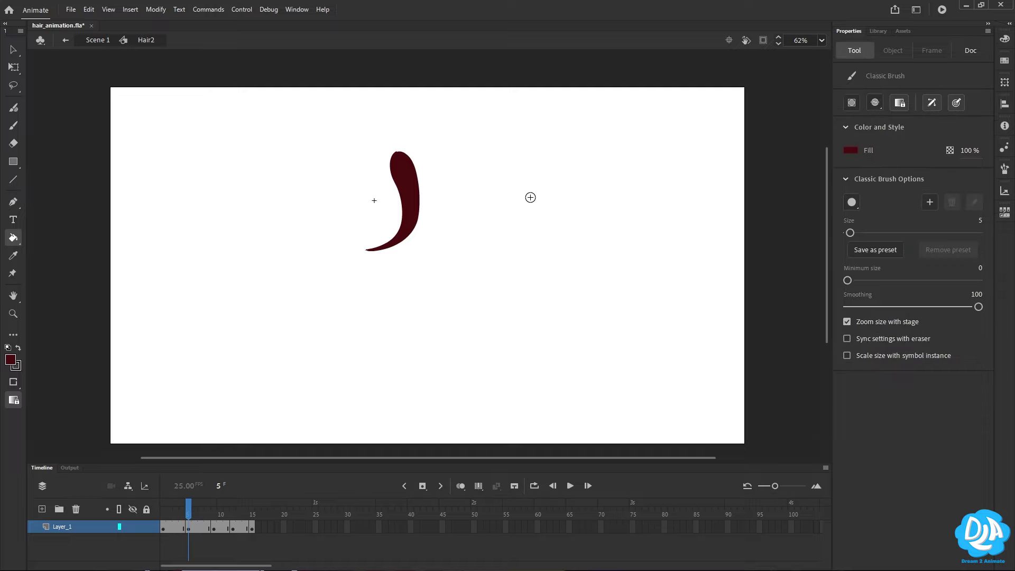
mouse_move(581, 175)
left_mouse_down()
mouse_move(480, 157)
mouse_move(502, 201)
mouse_move(586, 204)
left_mouse_up()
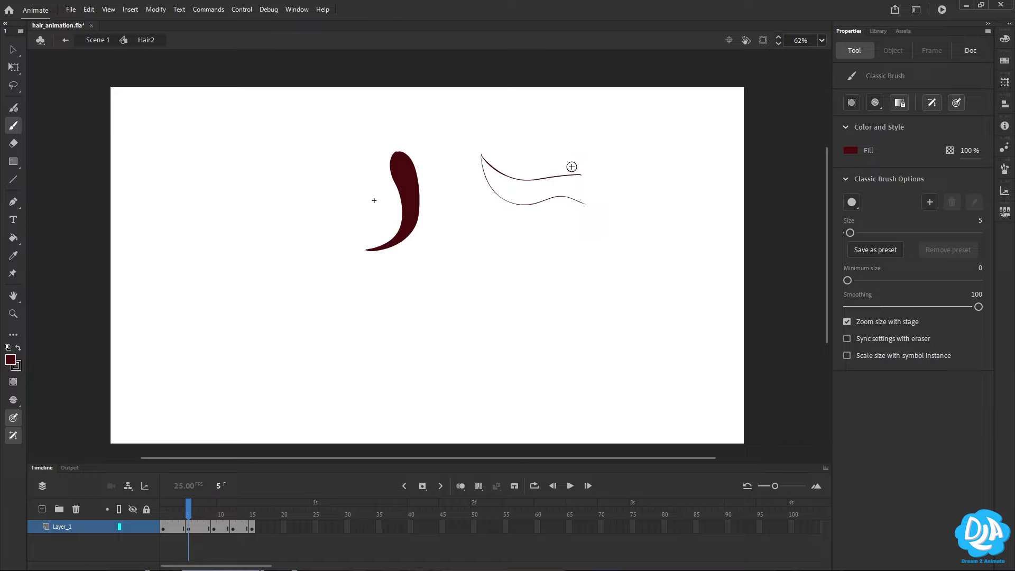
key("ctrl+z")
key("ctrl+z")
- Insert a blank keyframe at frame 3 and, with onion skinning on, draw the lock midway between frames 1 and 5 and fill it dark red
left_click_drag(189, 510, 177, 508)
left_click(176, 531)
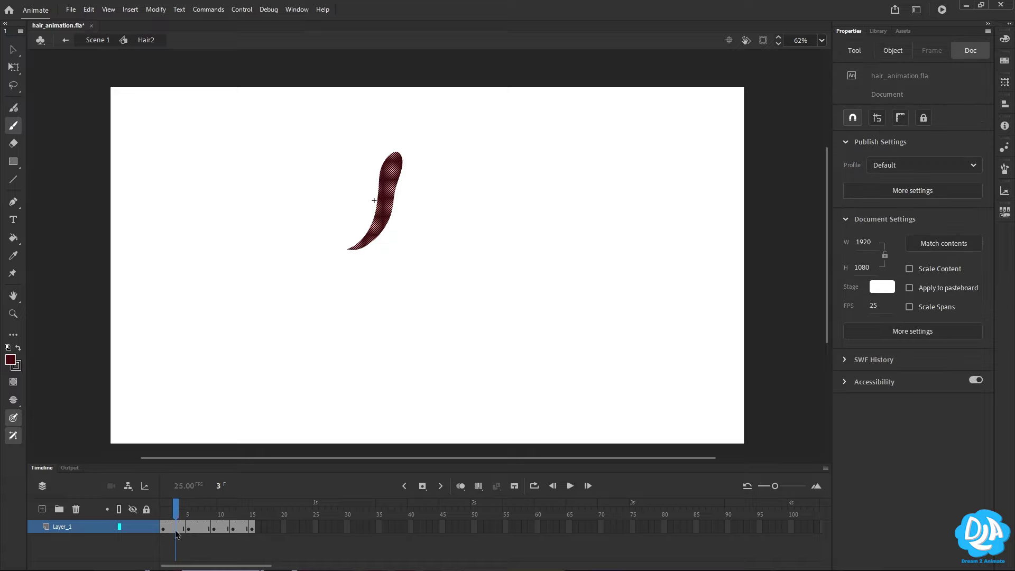
left_click(177, 530)
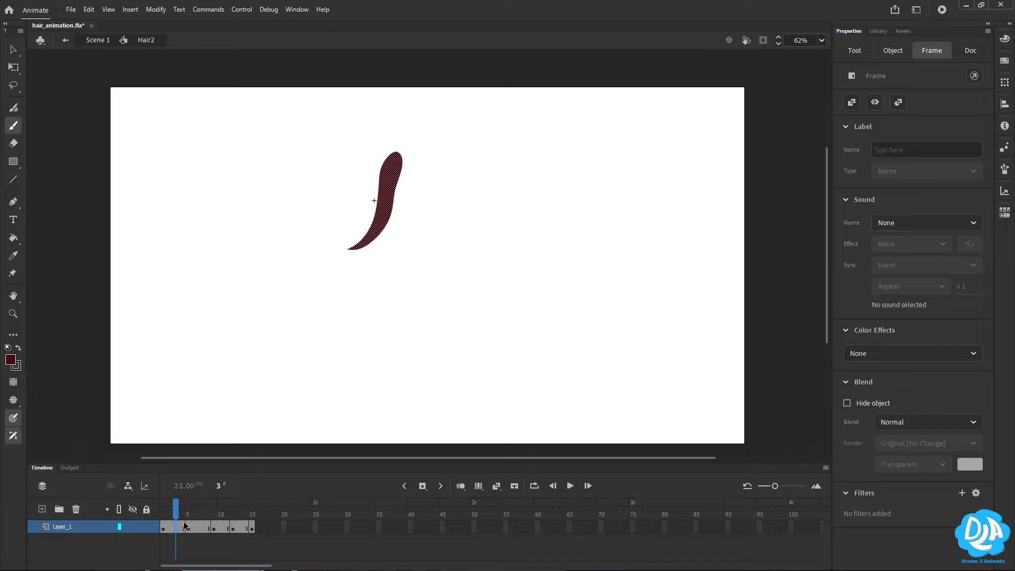
key("F7")
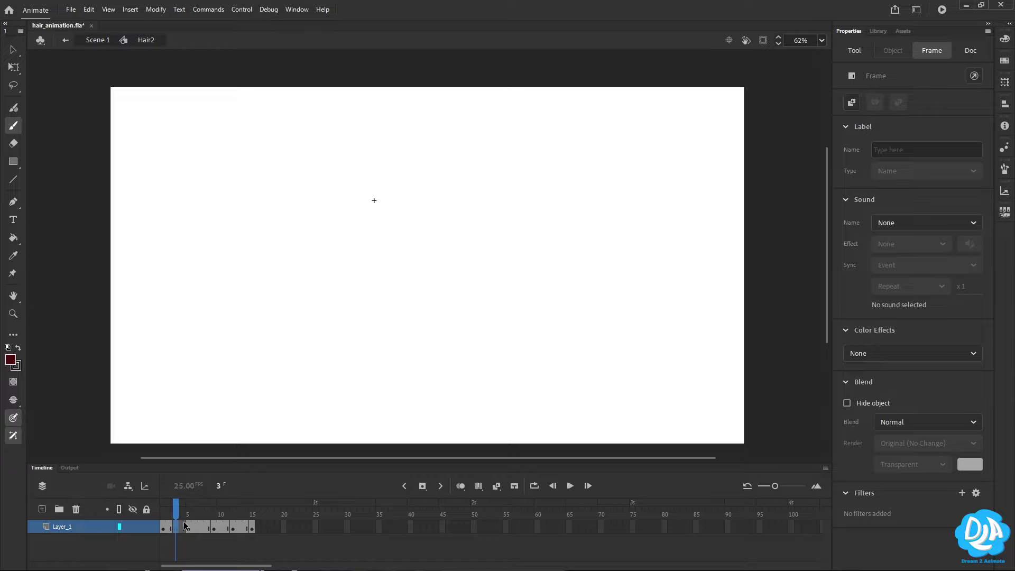
left_click(459, 486)
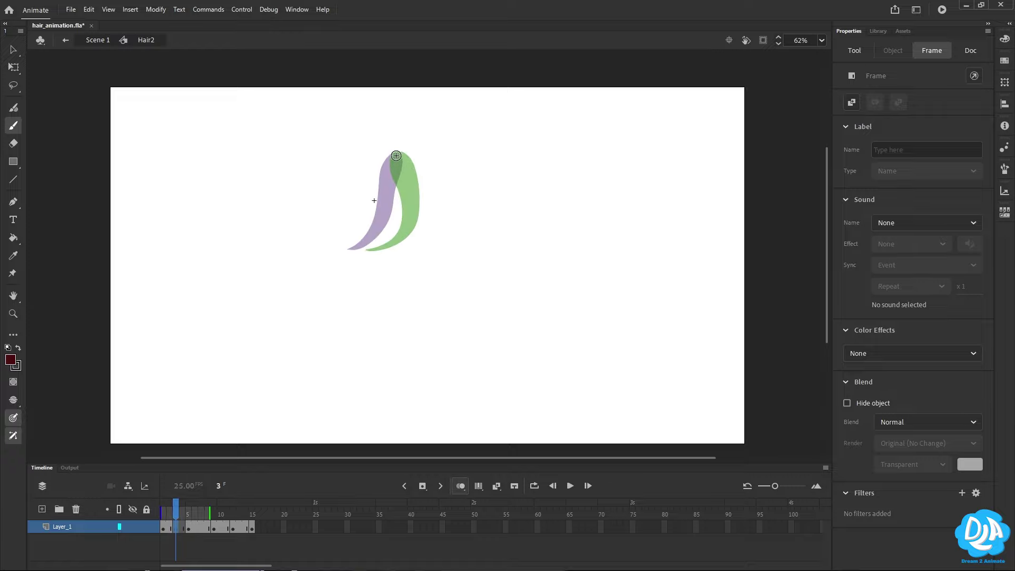
mouse_move(398, 153)
left_mouse_down()
mouse_move(385, 209)
mouse_move(360, 253)
left_mouse_up()
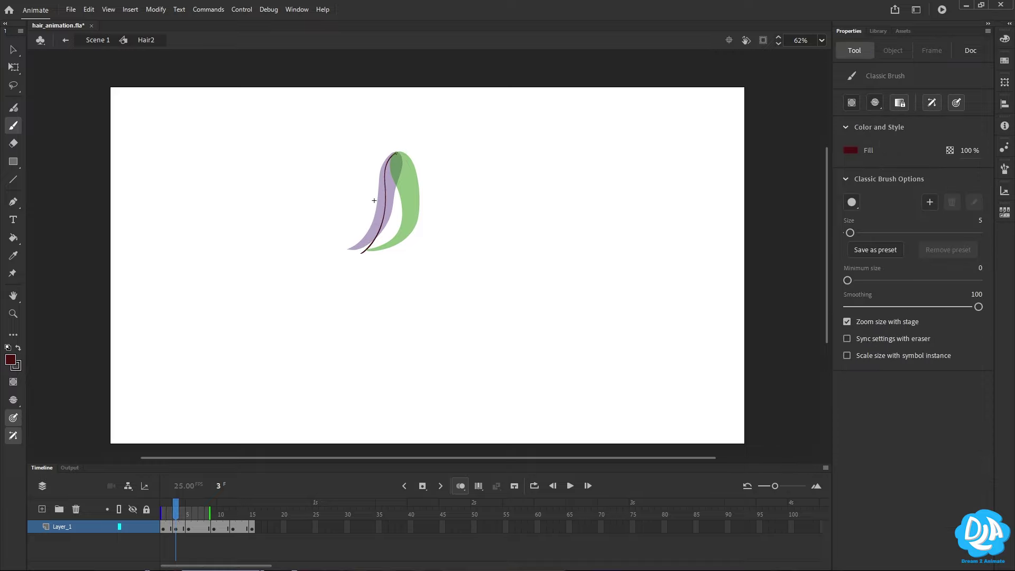
mouse_move(397, 153)
left_mouse_down()
mouse_move(395, 224)
mouse_move(362, 253)
left_mouse_up()
key("k")
left_click(388, 198)
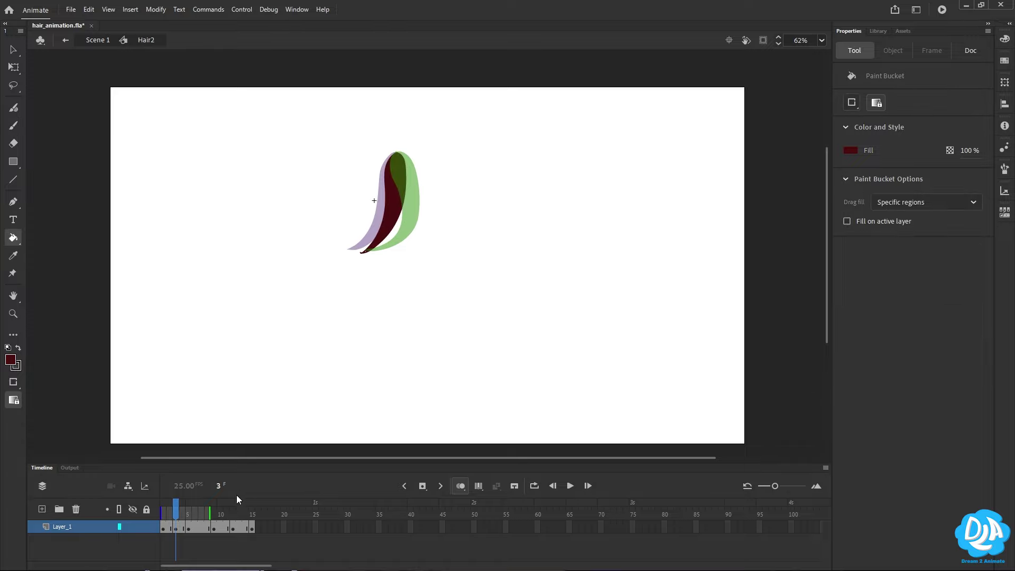
- Insert a blank keyframe at frame 7, draw the lock with its tip hanging nearly straight down, and fill it dark red
left_click(201, 530)
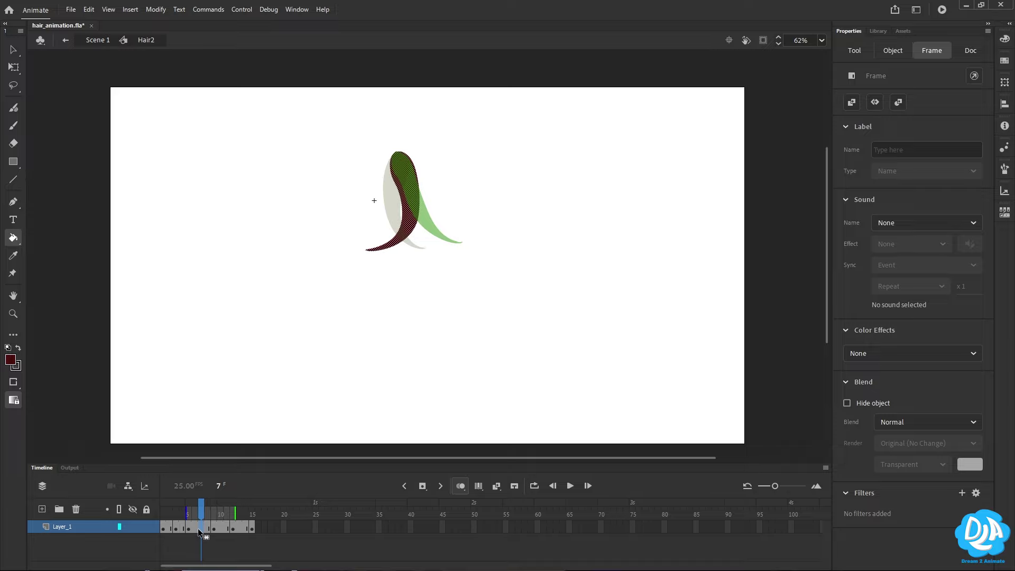
key("Delete")
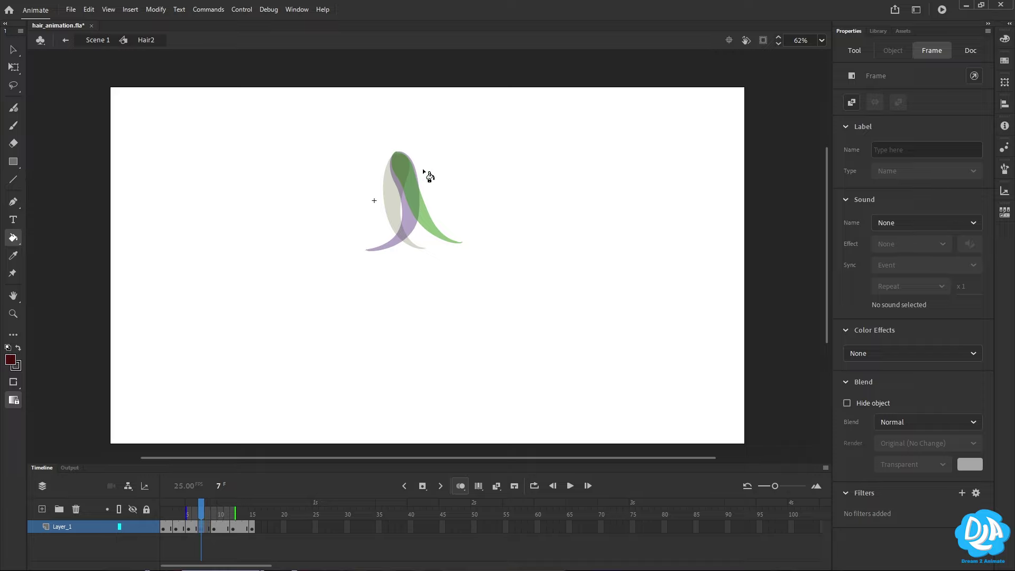
key("b")
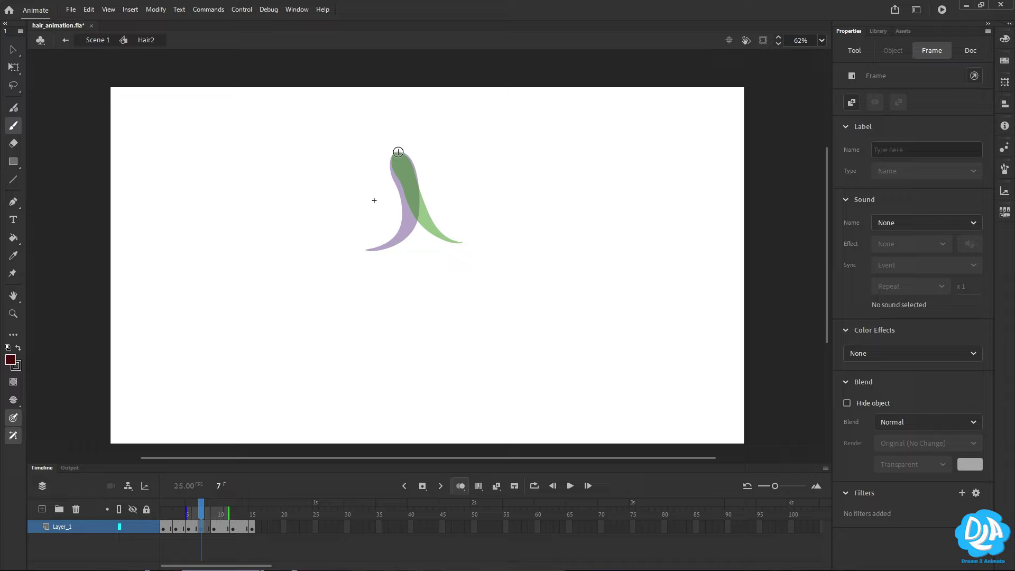
mouse_move(398, 153)
left_mouse_down()
mouse_move(420, 205)
mouse_move(417, 257)
left_mouse_up()
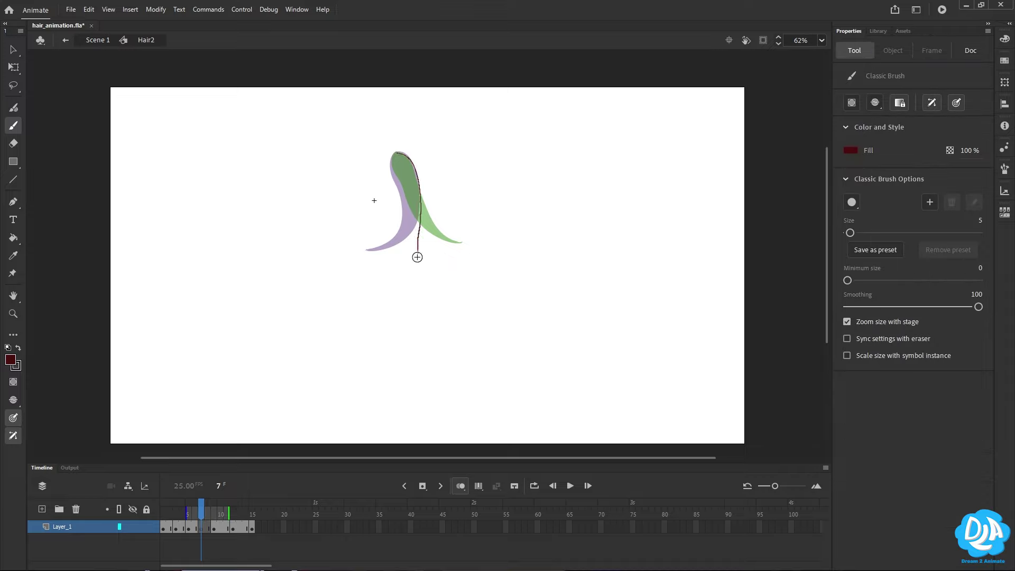
mouse_move(398, 155)
left_mouse_down()
mouse_move(408, 238)
mouse_move(419, 255)
left_mouse_up()
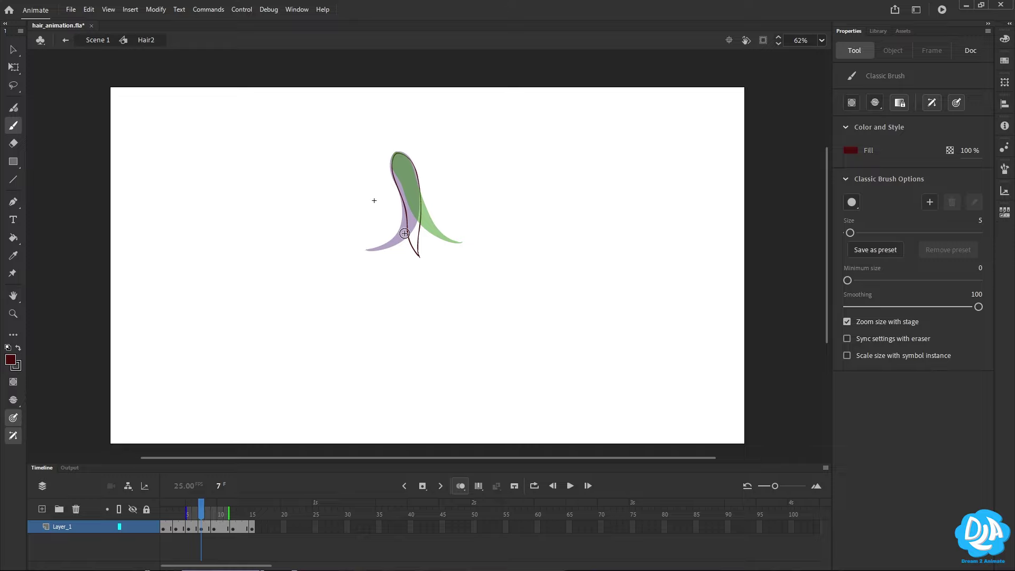
key("k")
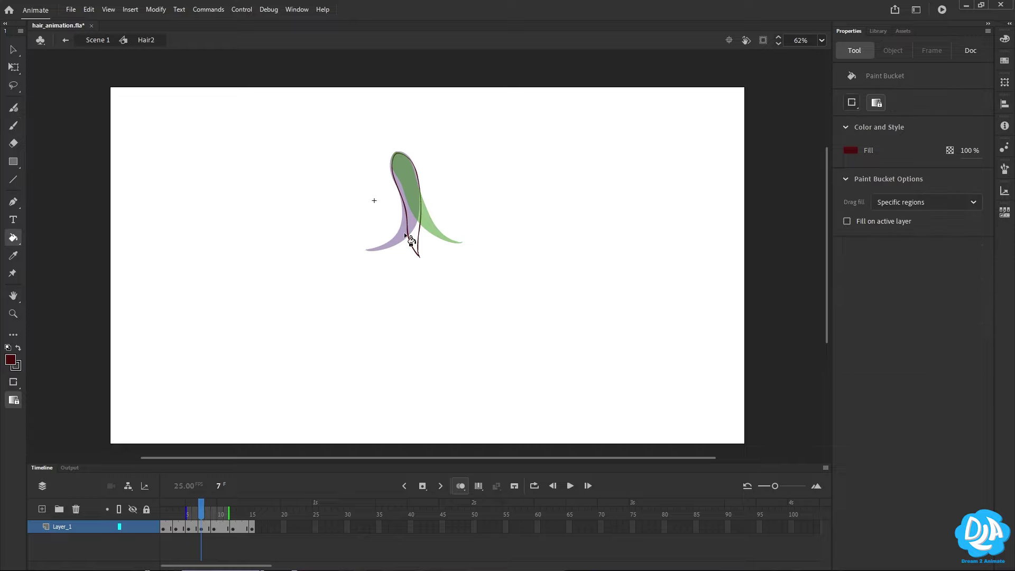
left_click(417, 191)
key("alt+shift+o")
- Extend the frame 9 pose by one frame and insert a blank keyframe at frame 11
left_click(223, 510)
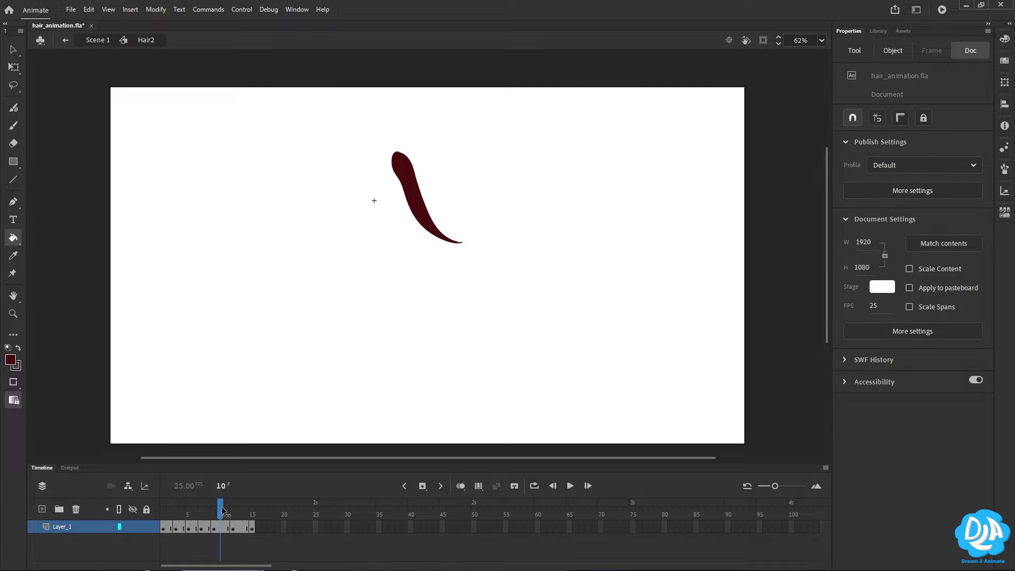
left_click(233, 529)
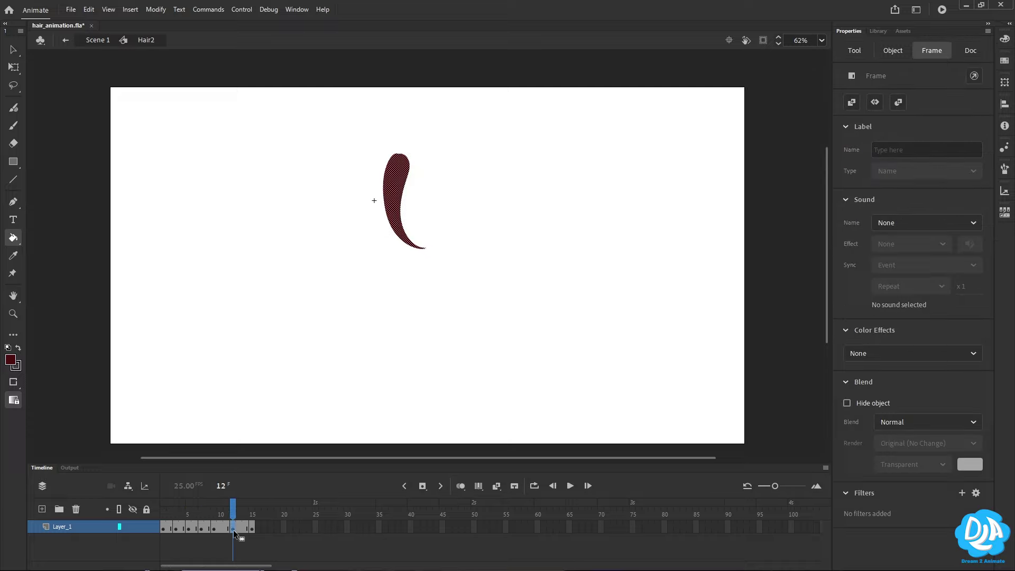
left_click_drag(234, 514, 226, 510)
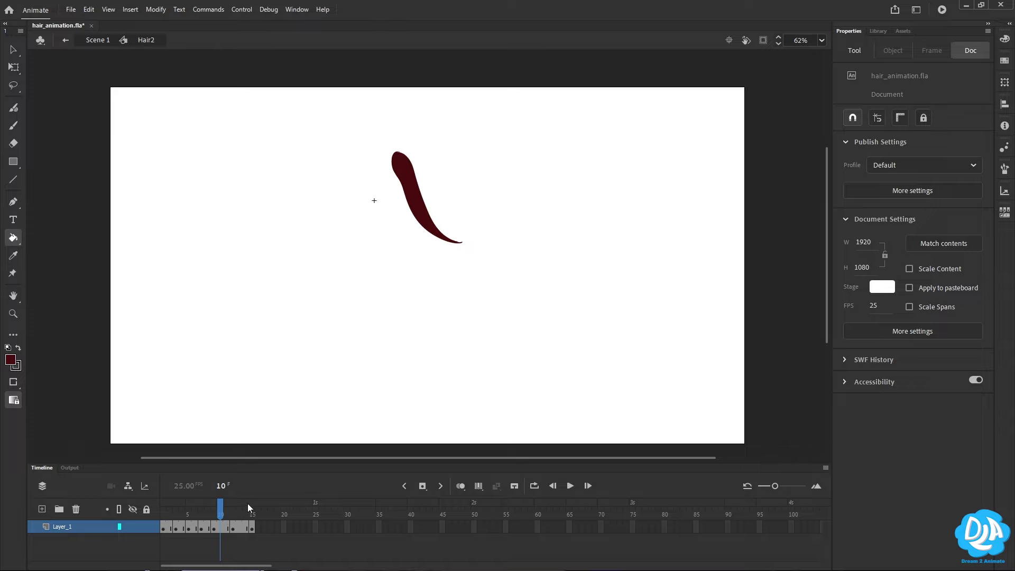
key("F5")
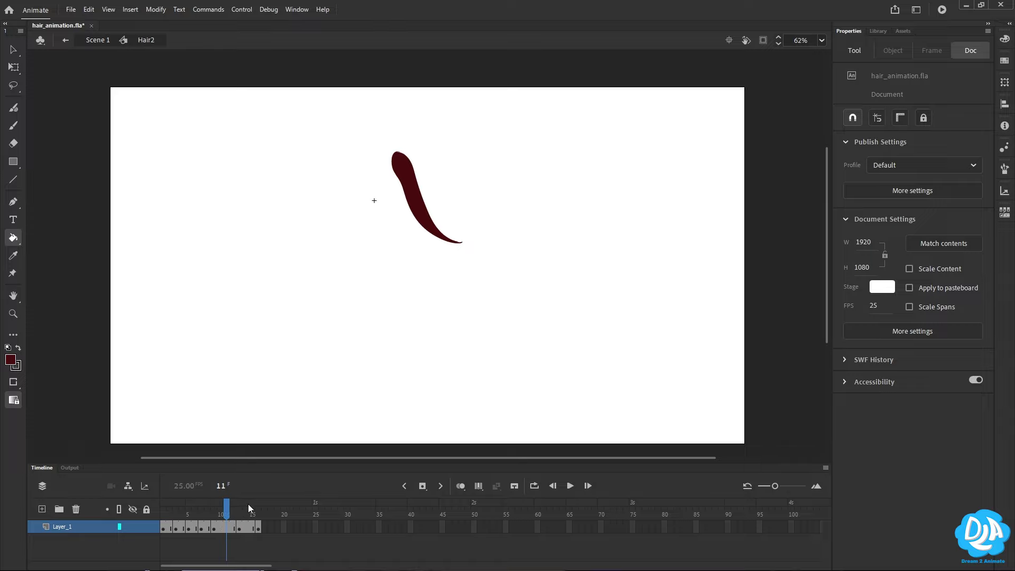
left_click(229, 528)
key("F7")
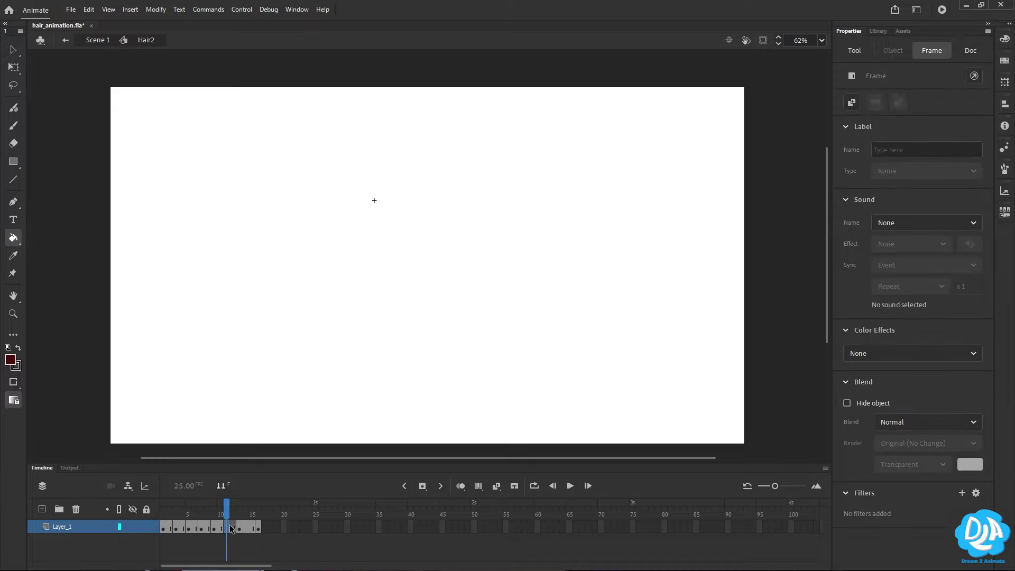
- With onion skinning on, draw the frame 11 lock midway between the frame 9 and 13 poses and fill it dark red
left_click(462, 484)
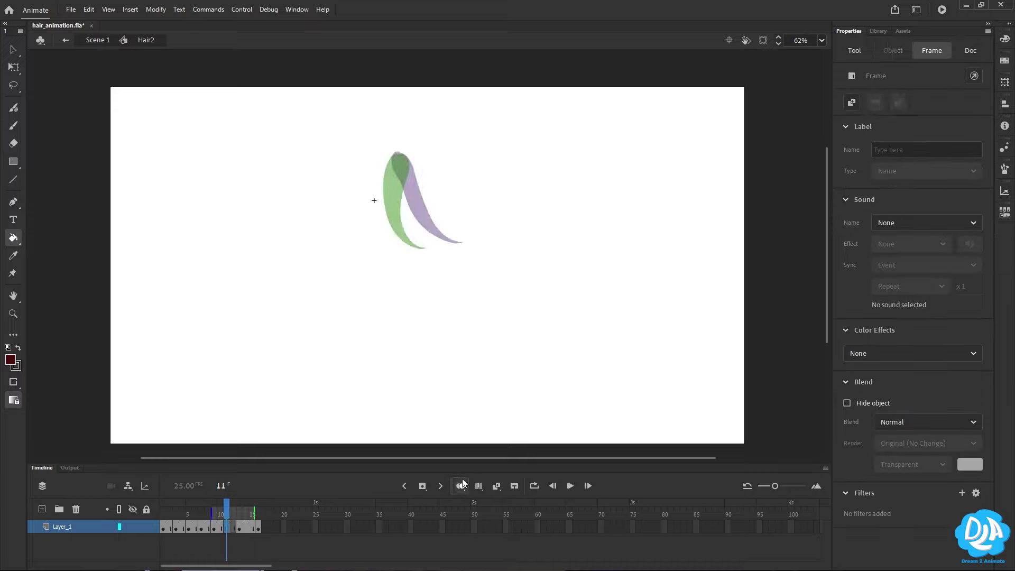
key("b")
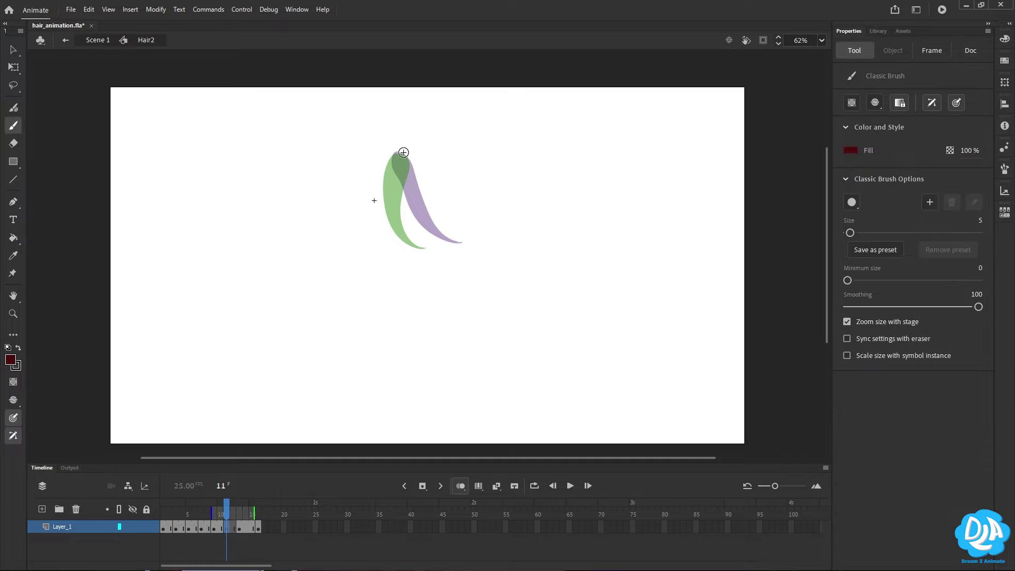
mouse_move(399, 154)
left_mouse_down()
mouse_move(415, 222)
mouse_move(431, 238)
mouse_move(458, 243)
left_mouse_up()
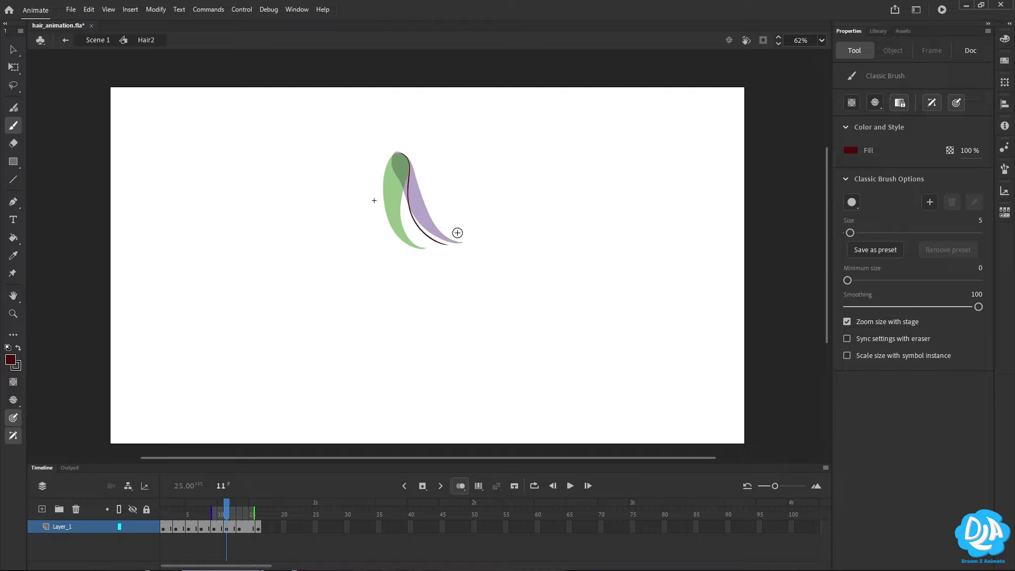
mouse_move(397, 155)
left_mouse_down()
mouse_move(422, 238)
mouse_move(454, 246)
left_mouse_up()
key("e")
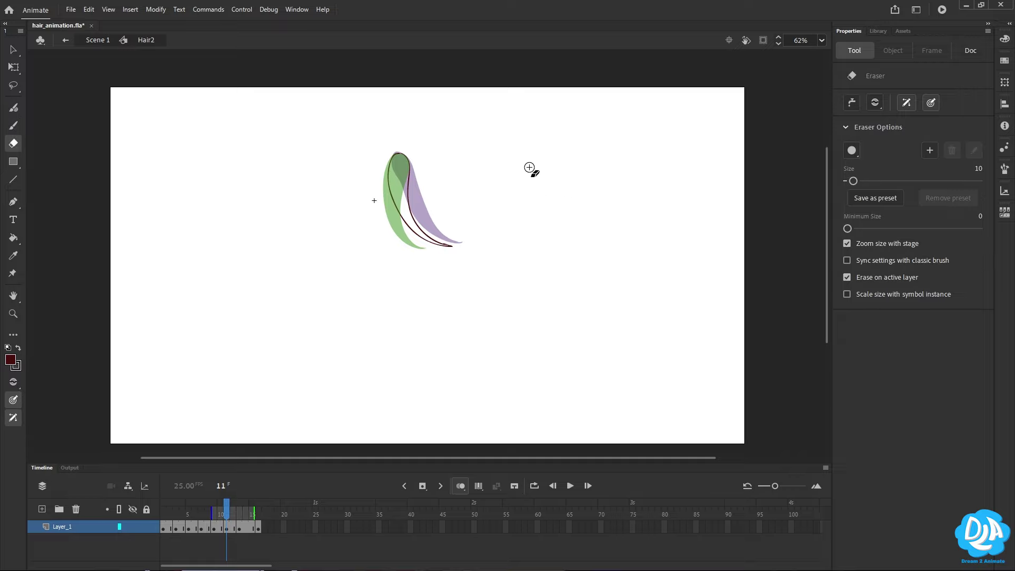
key("k")
- Extend the frame 13 pose by one frame and insert a blank keyframe at frame 15
left_click(256, 530)
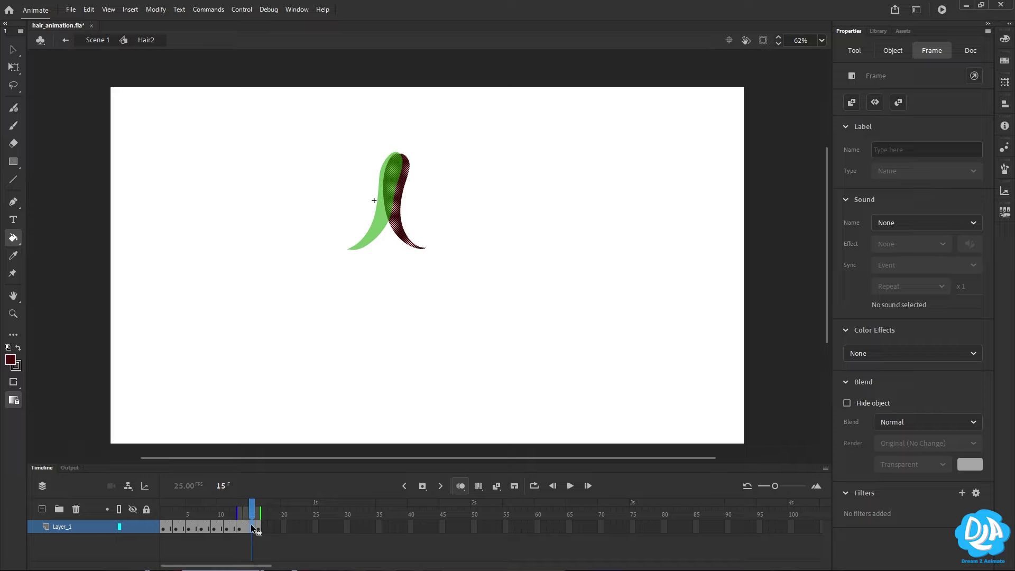
key("F5")
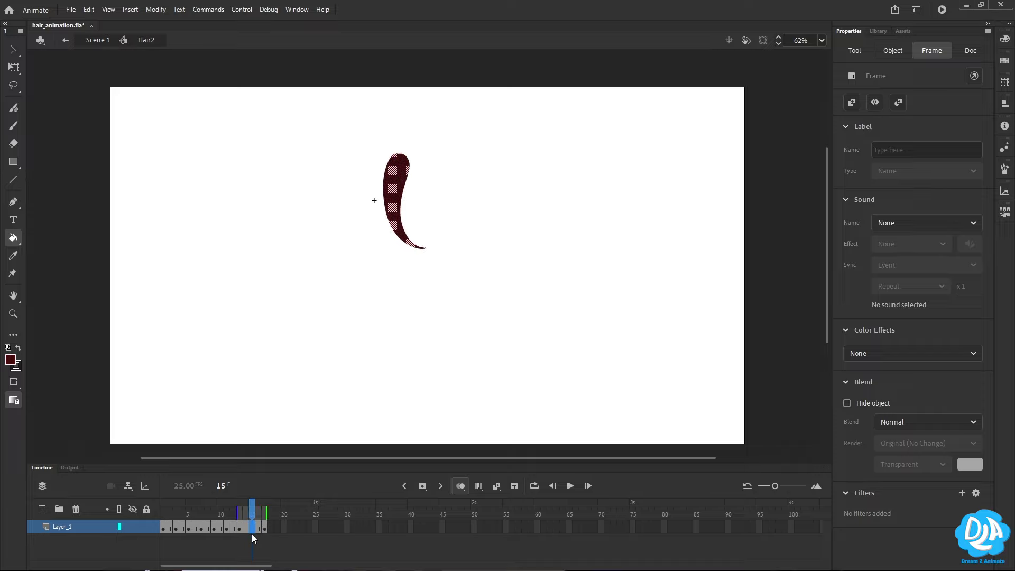
left_click(252, 535)
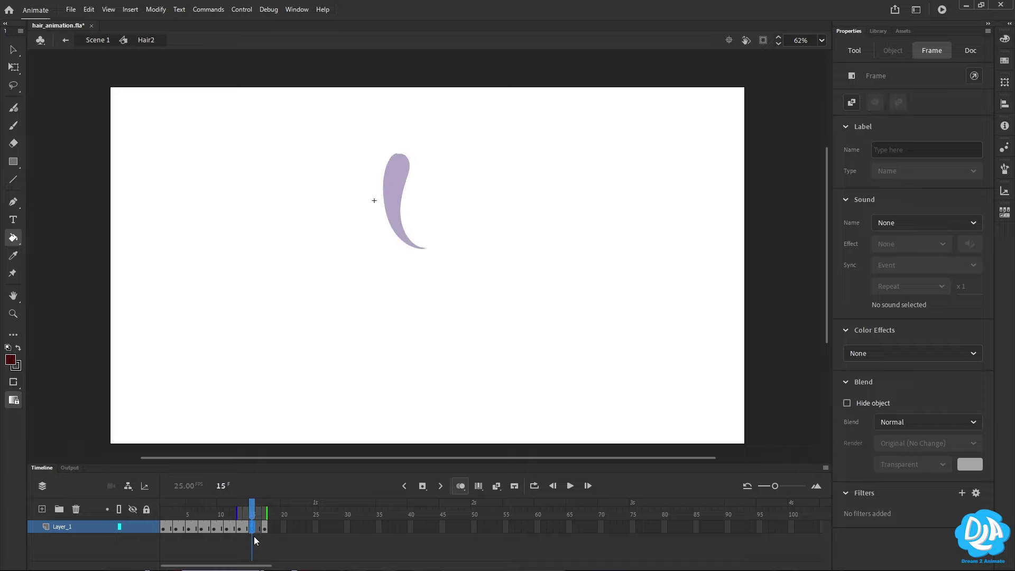
- Draw the frame 15 lock between the neighbouring poses with its tip hanging down, and fill it dark red
key("b")
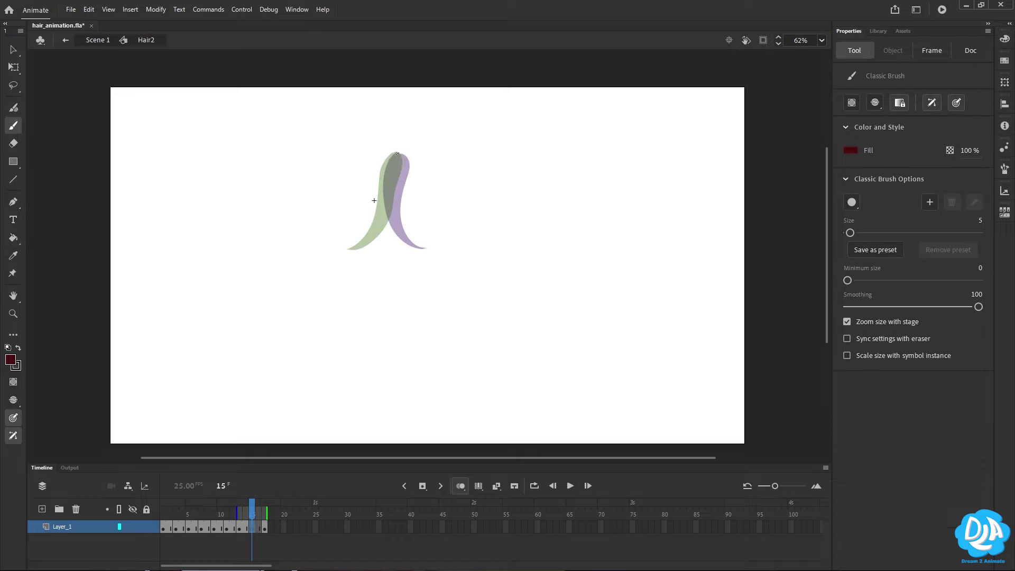
left_click_drag(390, 157, 380, 198)
mouse_move(397, 153)
left_mouse_down()
mouse_move(382, 169)
mouse_move(380, 252)
mouse_move(396, 153)
mouse_move(405, 168)
mouse_move(379, 241)
left_mouse_up()
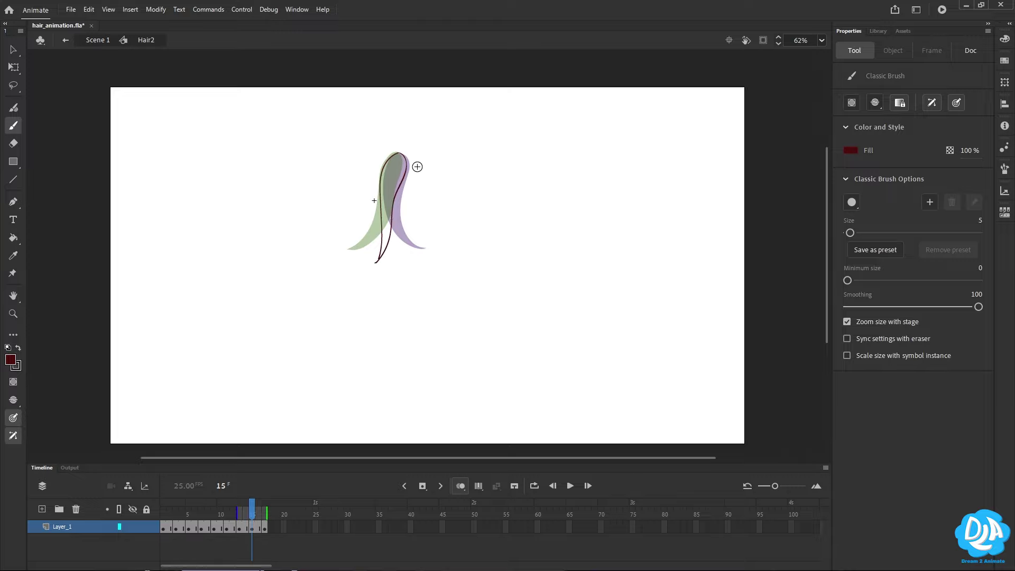
key("k")
left_click(395, 177)
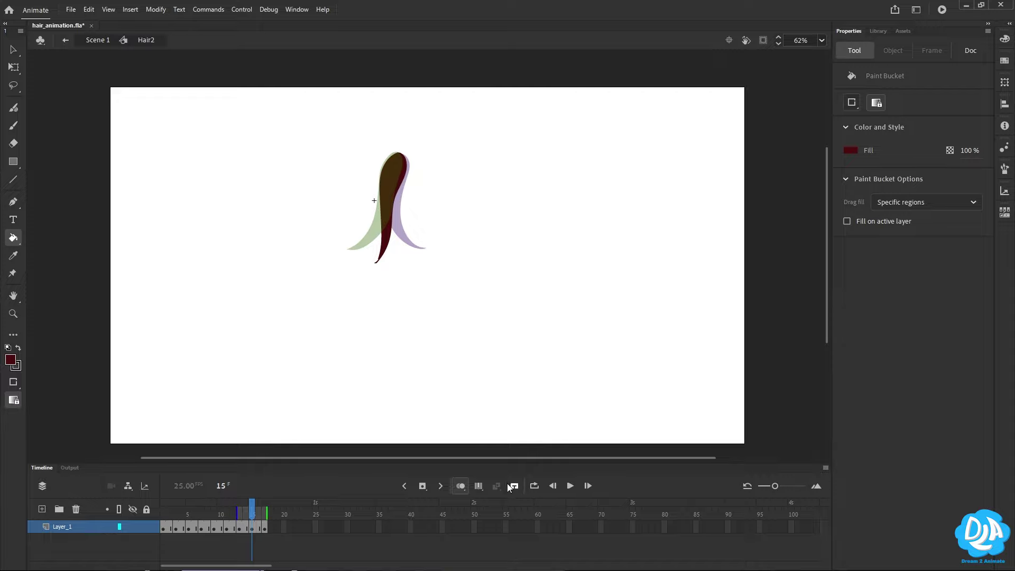
- Turn off onion skinning and play frames 1 to 17 in a loop to preview the hair swing
left_click(533, 486)
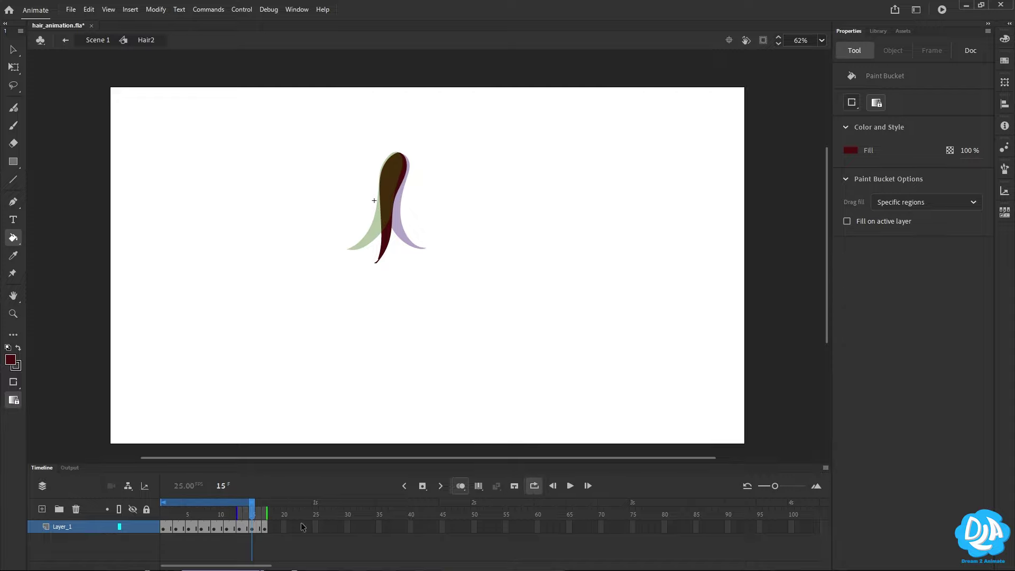
left_click(461, 486)
left_click(264, 503)
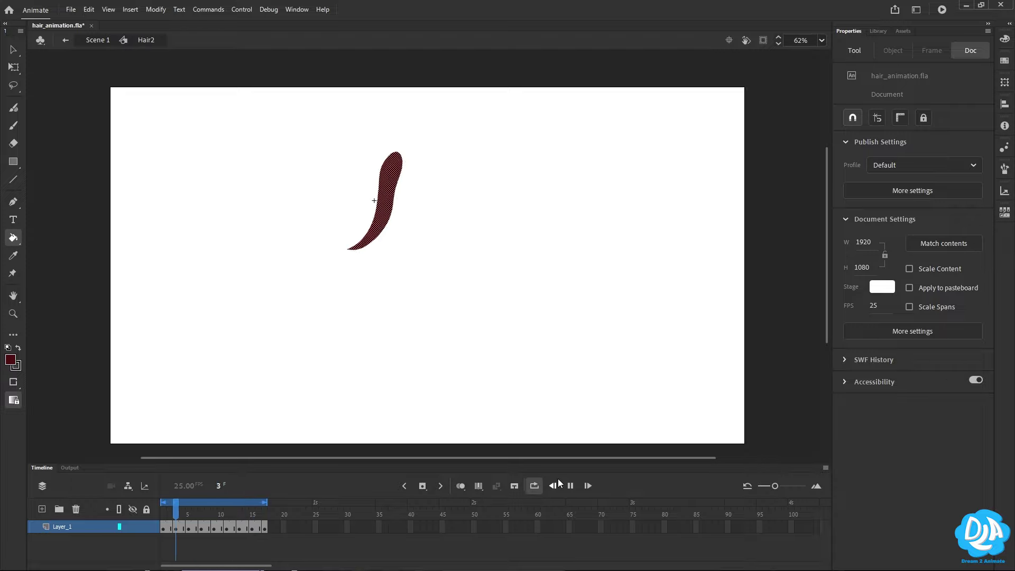
key("Return")
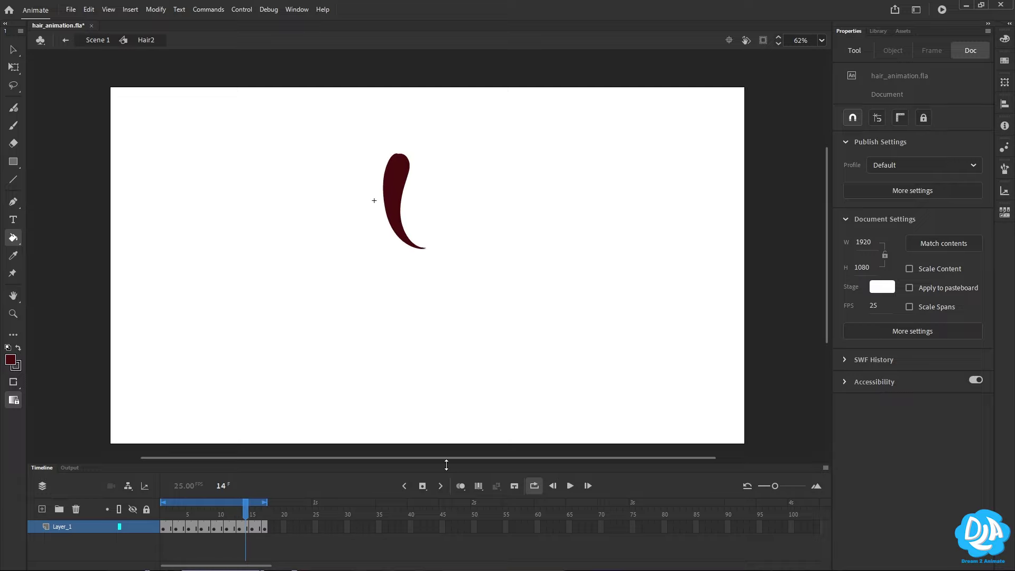
- Add a new layer above the hair and, with a black fill colour, brush a shadow edge along the lock's right side
left_click(42, 510)
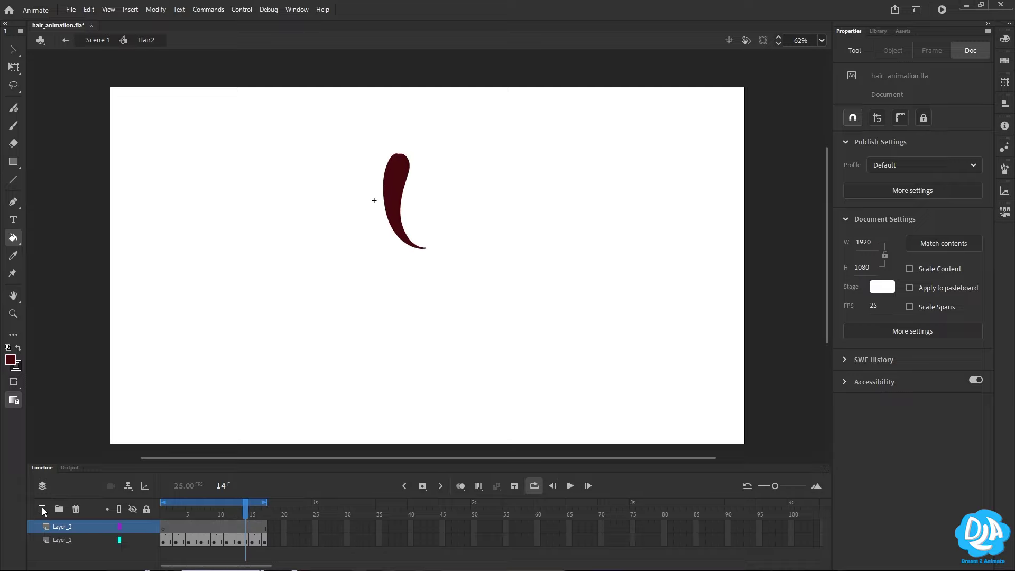
key("b")
scroll(511, 193, "up", 4)
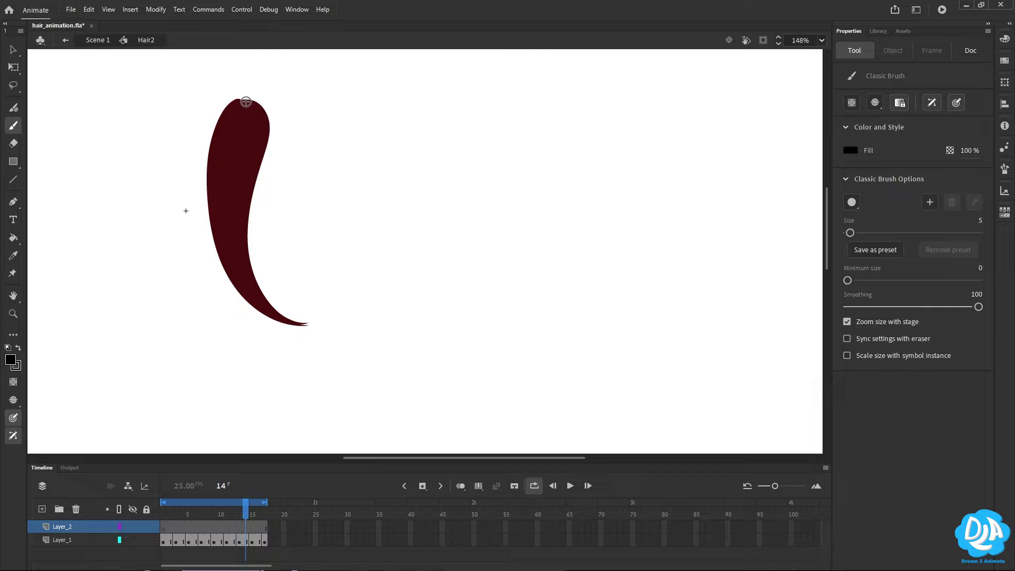
mouse_move(246, 100)
left_mouse_down()
mouse_move(257, 293)
mouse_move(261, 104)
mouse_move(209, 288)
mouse_move(259, 186)
mouse_move(260, 100)
mouse_move(242, 106)
mouse_move(196, 325)
mouse_move(273, 124)
mouse_move(241, 97)
mouse_move(297, 233)
mouse_move(279, 148)
left_mouse_up()
- On the new layer, draw black shading for the early poses, inserting blank keyframes on every second frame through frame 9
left_click(175, 526)
left_click(188, 526)
key("e")
left_click(133, 527)
key("b")
key("F7")
key("period")
key("period")
key("F7")
key("period")
key("period")
key("F7")
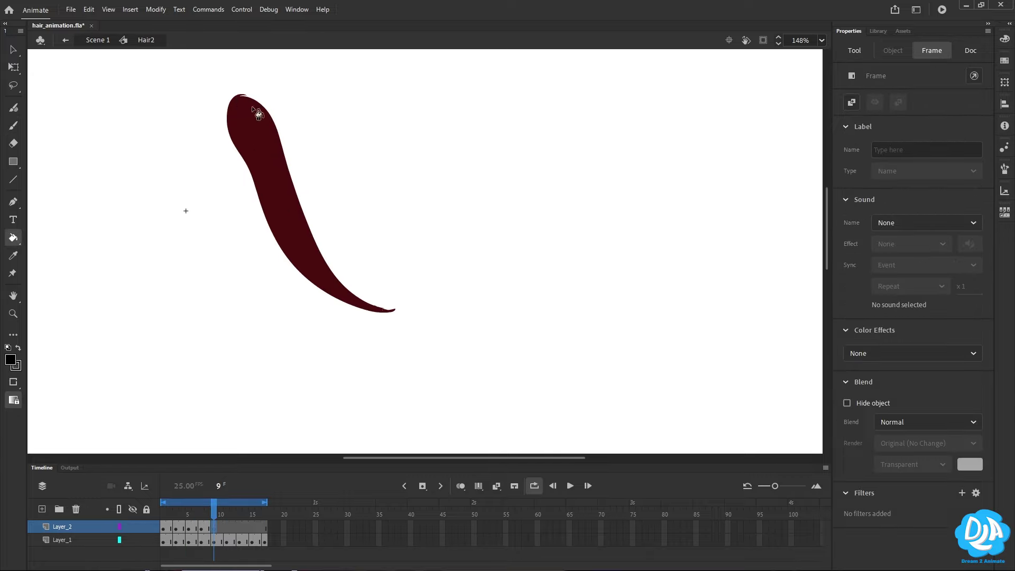
- Draw and fill black shading on the poses from frame 9 to 15, inserting blank keyframes at frames 11, 13 and 15
mouse_move(241, 97)
left_mouse_down()
mouse_move(318, 264)
mouse_move(351, 291)
mouse_move(276, 136)
mouse_move(268, 94)
mouse_move(252, 112)
mouse_move(274, 259)
mouse_move(348, 314)
mouse_move(263, 215)
mouse_move(261, 110)
mouse_move(240, 200)
mouse_move(294, 322)
mouse_move(248, 244)
mouse_move(267, 120)
mouse_move(256, 143)
left_mouse_up()
key("period")
key("period")
key("F7")
key("period")
key("period")
key("F7")
key("period")
key("period")
key("F7")
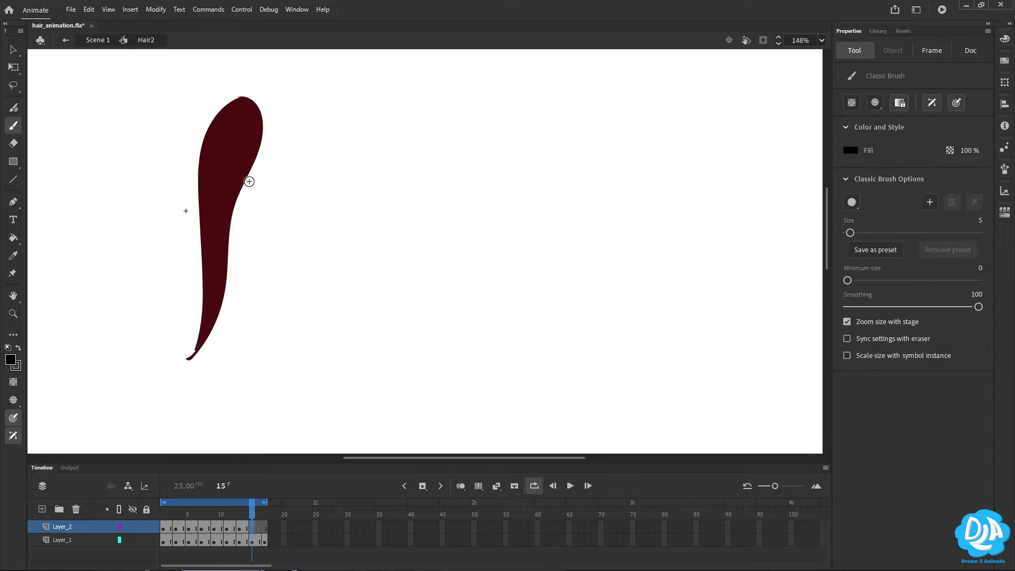
mouse_move(241, 98)
left_mouse_down()
mouse_move(217, 322)
mouse_move(260, 123)
left_mouse_up()
key("k")
- Check the shaded poses and complete the black shading along the lock's right side through frame 17
left_click(268, 517)
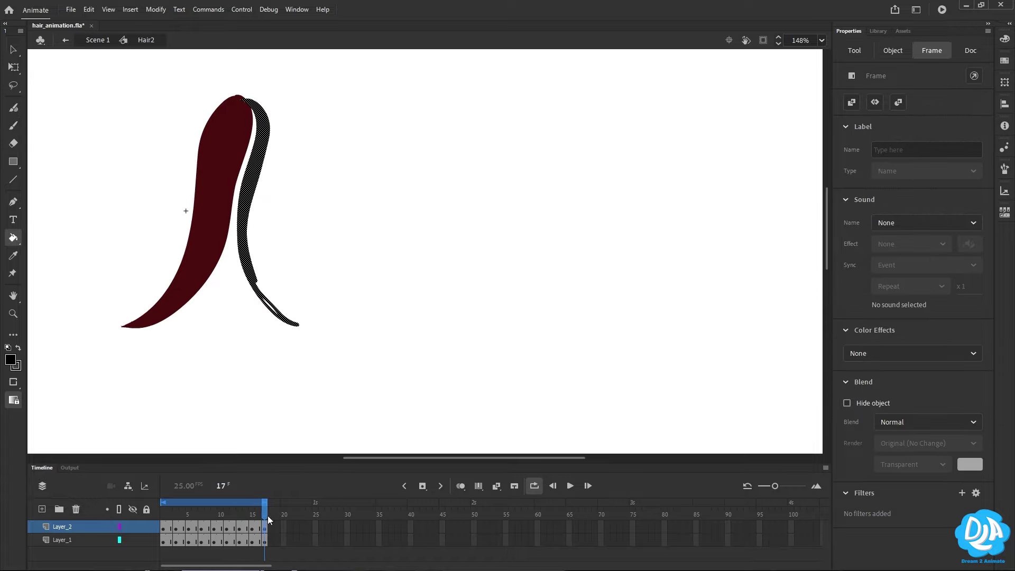
key("Return")
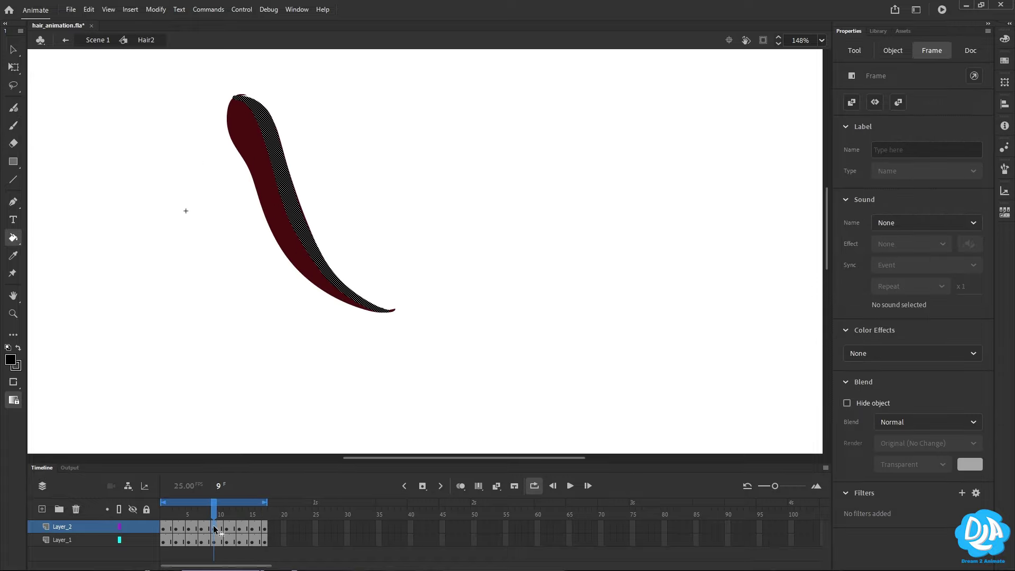
key("shift+comma")
key("b")
mouse_move(242, 97)
left_mouse_down()
mouse_move(177, 301)
mouse_move(229, 217)
mouse_move(243, 105)
left_mouse_up()
key("k")
left_click(265, 513)
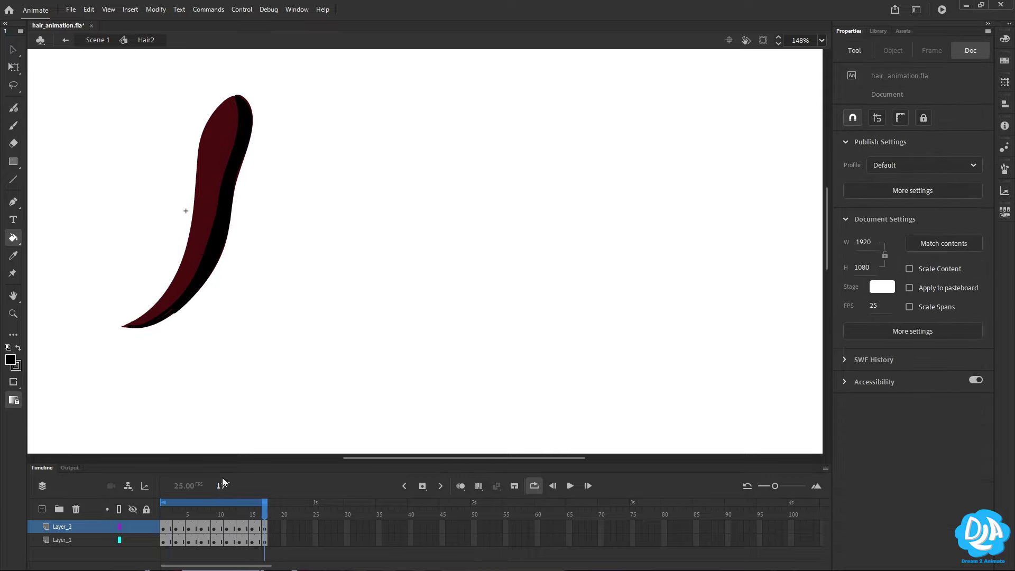
- Set the shading layer's blend mode to Multiply and its alpha color effect to 30% across all frames
left_click(66, 530)
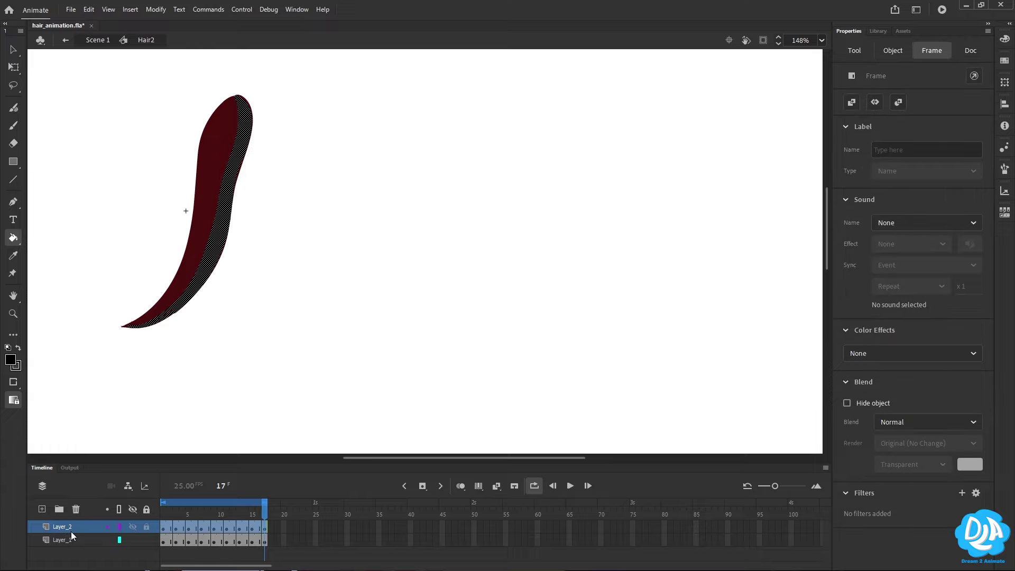
left_click(947, 427)
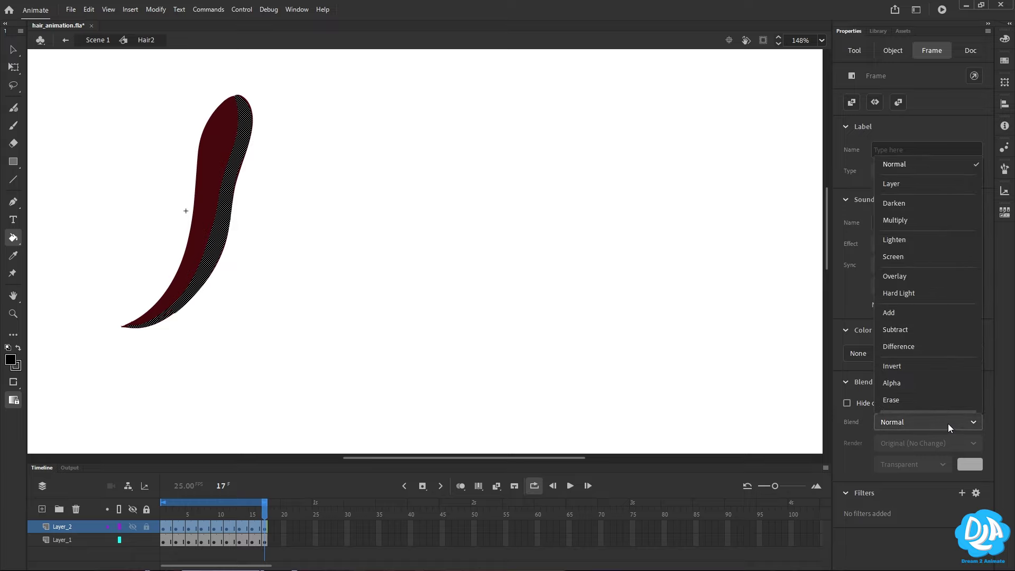
left_click(901, 219)
left_click(916, 353)
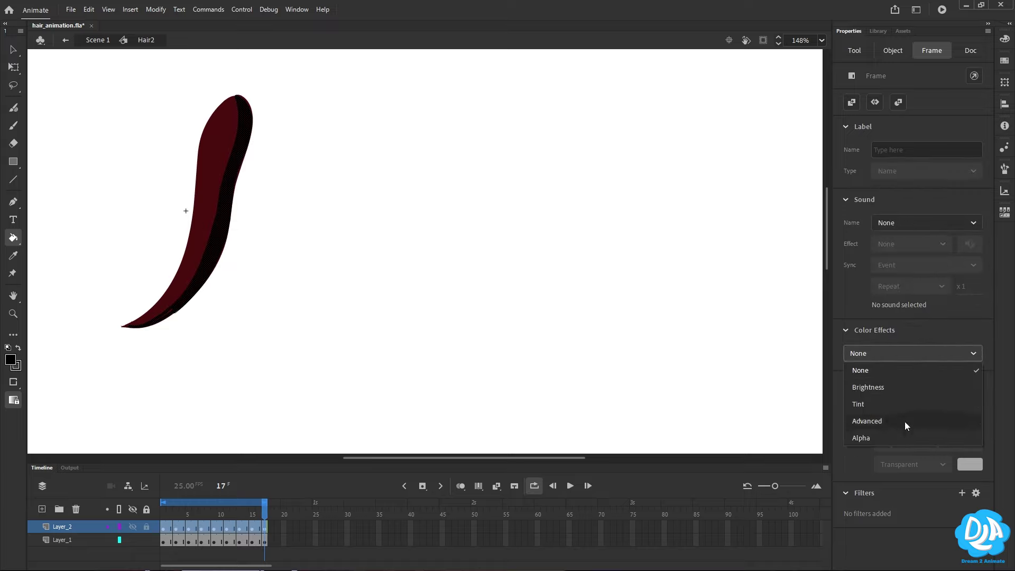
left_click(875, 438)
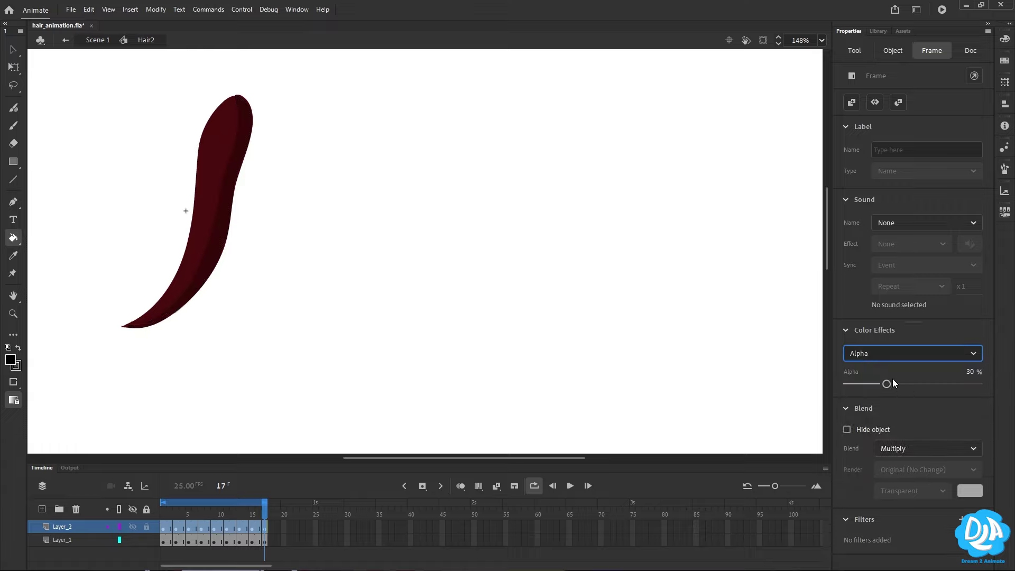
- Preview the shaded lock, add a layer above the shading and paint a thin white highlight along the lock's left edge on frame 1
left_click(570, 486)
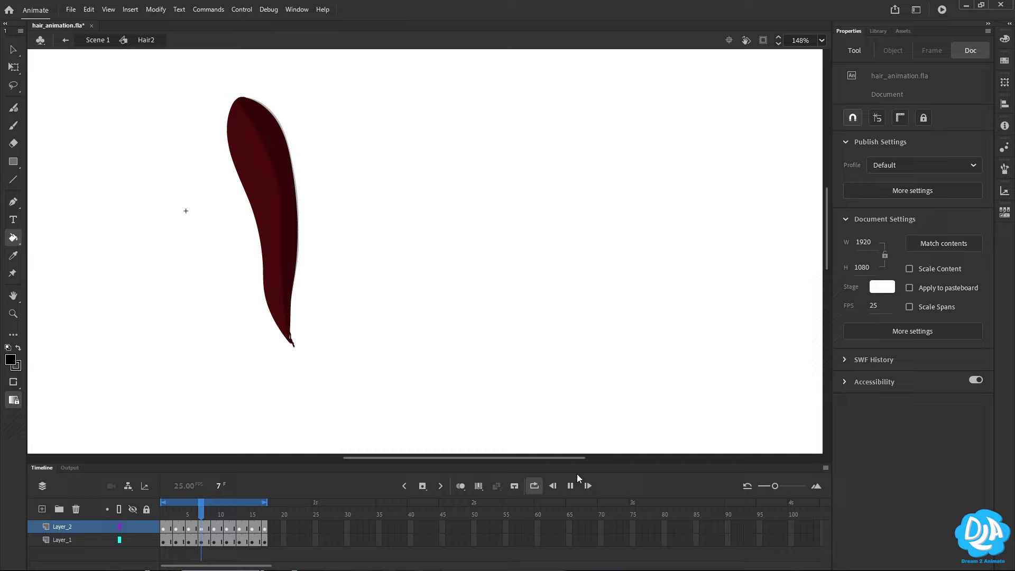
left_click(569, 485)
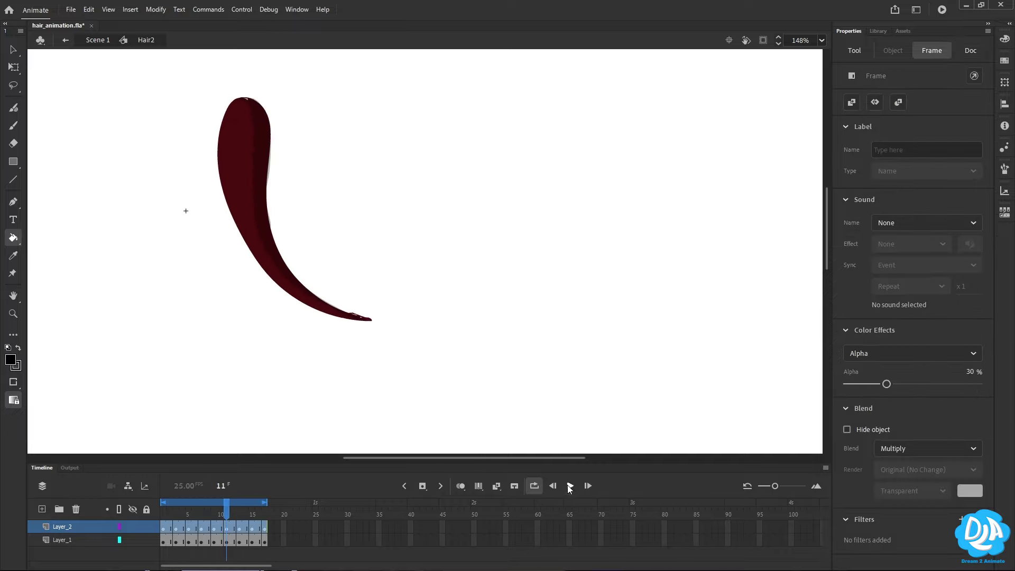
left_click(43, 510)
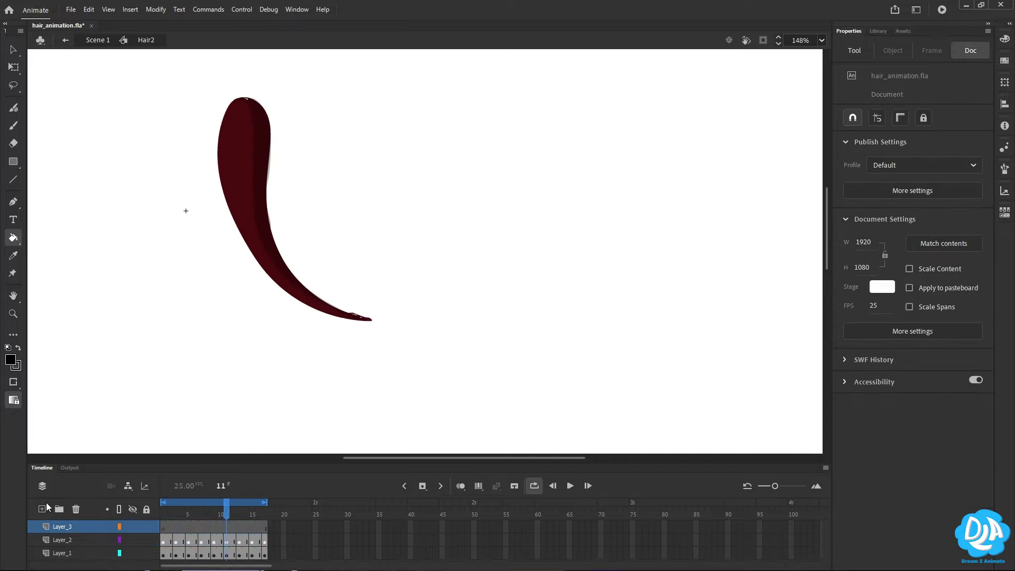
left_click(163, 526)
key("b")
mouse_move(233, 97)
left_mouse_down()
mouse_move(198, 174)
mouse_move(178, 276)
left_mouse_up()
- Paint white highlights along the lock's left edge on new keyframes at frames 3, 5 and 7
left_click(175, 527)
key("F6")
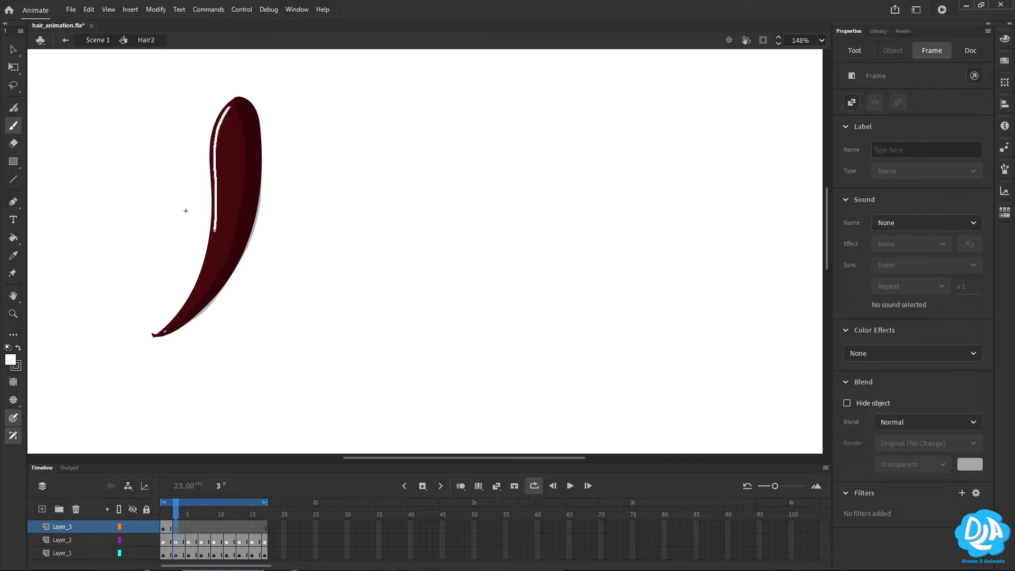
left_click(188, 528)
left_click_drag(231, 103, 256, 238)
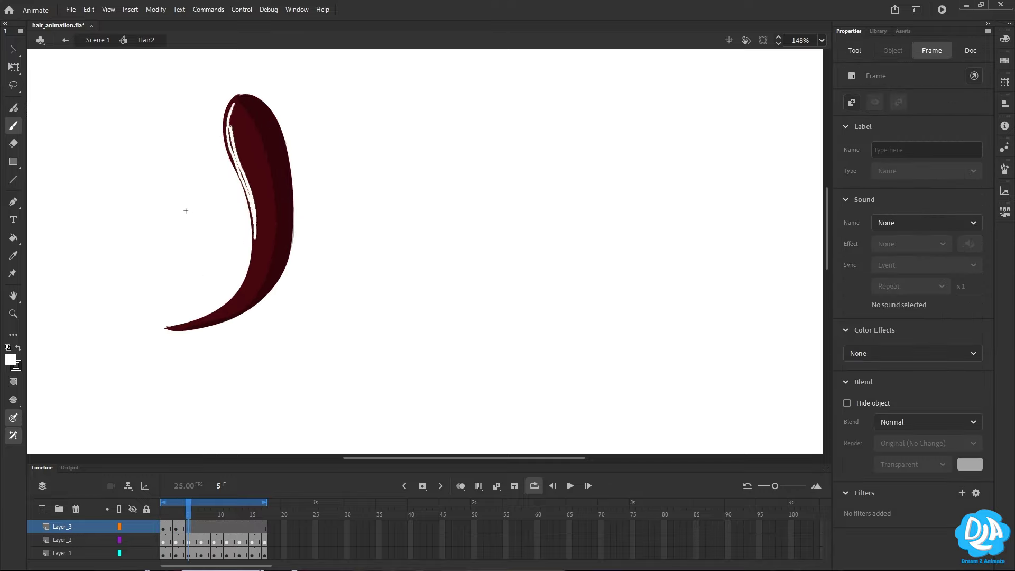
left_click_drag(204, 326, 170, 329)
left_click(201, 528)
left_click_drag(233, 109, 276, 316)
- Continue the white left-edge highlights on the poses at frames 9, 11 and 13
left_click(213, 527)
left_click_drag(232, 126, 296, 267)
mouse_move(267, 209)
left_mouse_down()
mouse_move(238, 131)
mouse_move(252, 244)
left_mouse_up()
left_click(227, 527)
left_click(239, 527)
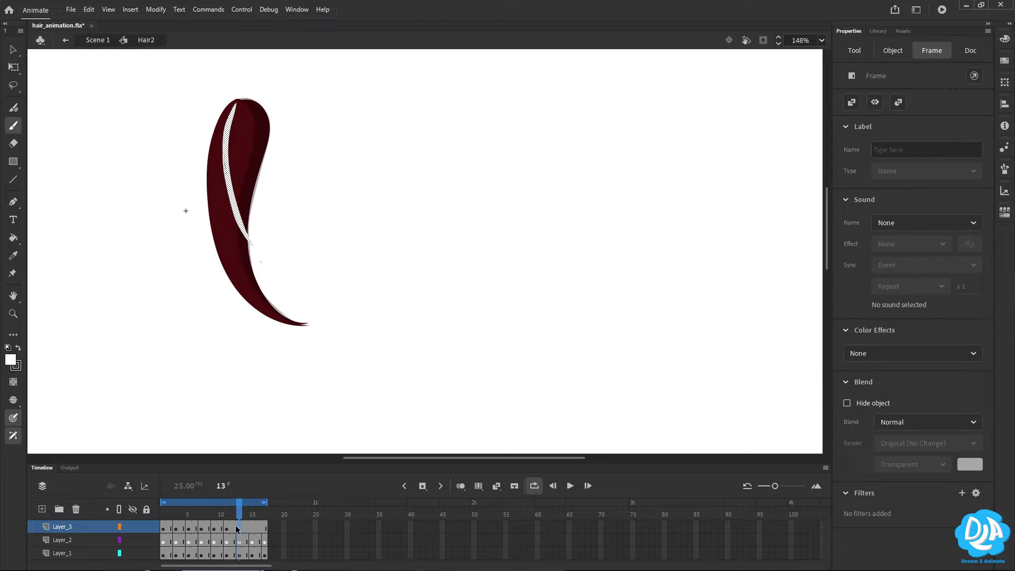
mouse_move(236, 102)
left_mouse_down()
mouse_move(227, 130)
mouse_move(240, 290)
left_mouse_up()
key("k")
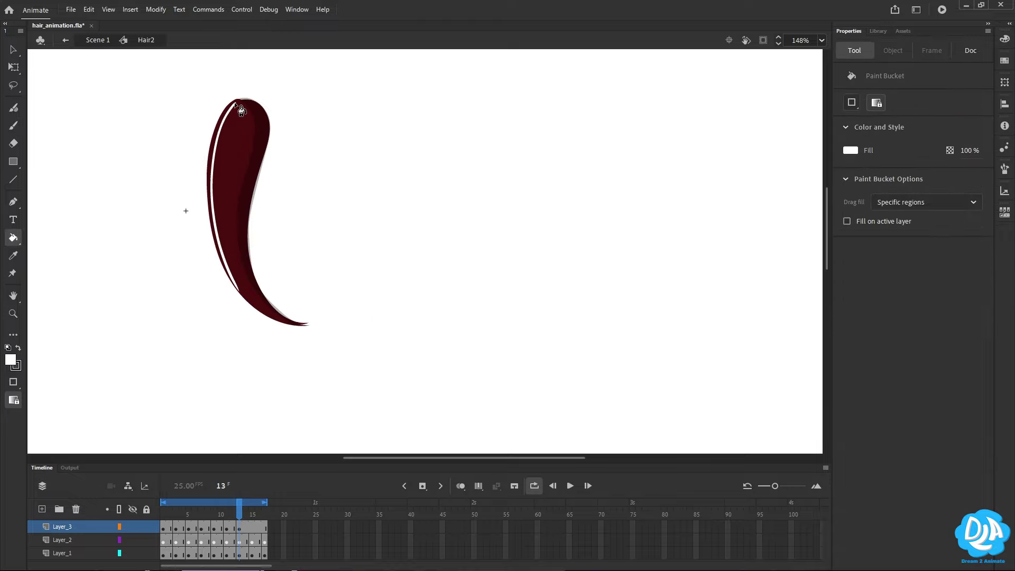
key("b")
key("k")
- Clear frame 15 on the highlight layer, paint a fresh highlight there and recheck the one on frame 1
left_click(253, 529)
key("Delete")
key("b")
mouse_move(232, 108)
left_mouse_down()
mouse_move(204, 204)
mouse_move(203, 170)
mouse_move(198, 295)
left_mouse_up()
left_click(163, 528)
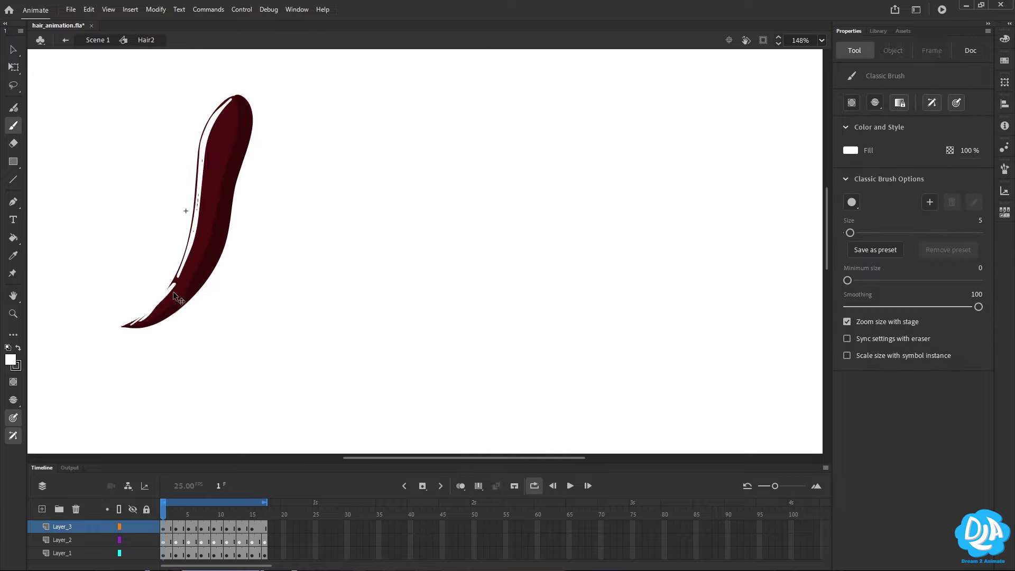
left_click(163, 531)
- Set the blend mode of all highlight layer frames to Add and their alpha color effect to 25%
left_click(78, 520)
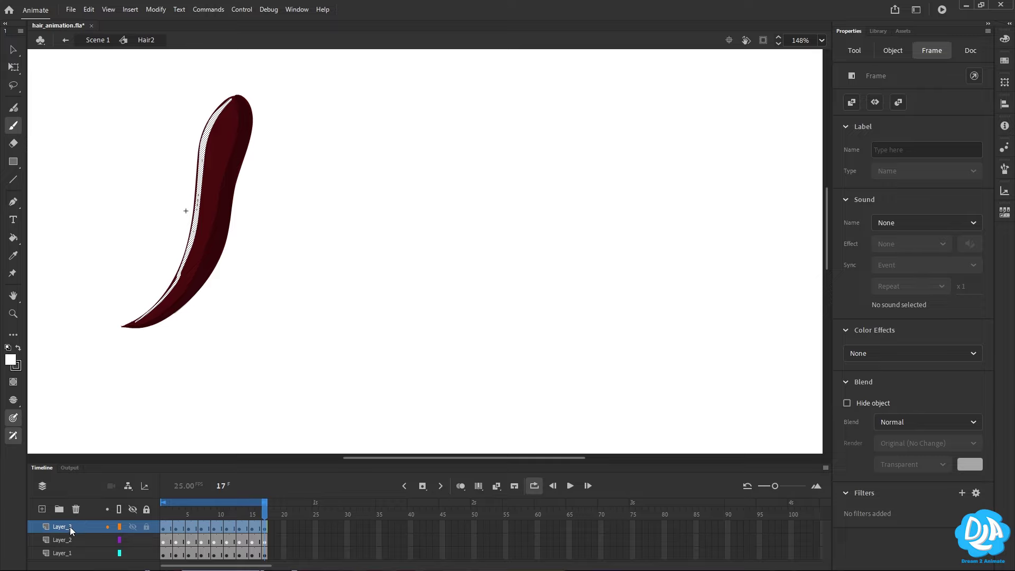
left_click(931, 421)
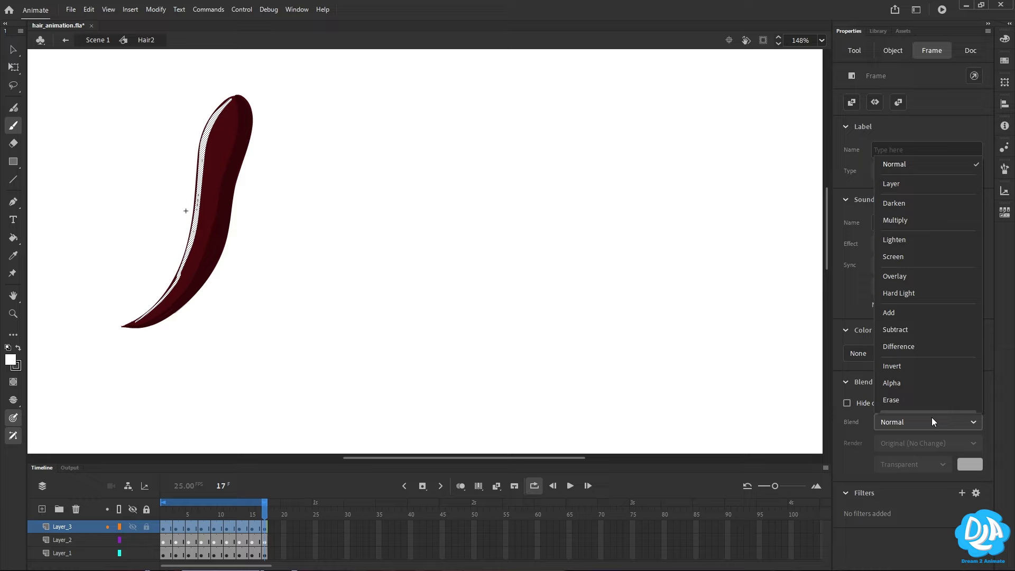
left_click(900, 312)
left_click(929, 353)
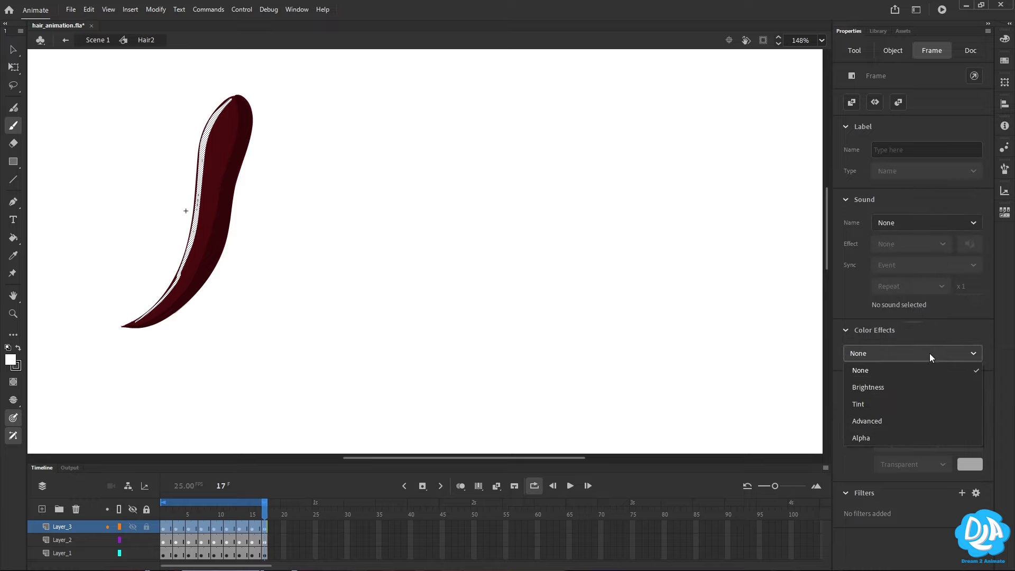
left_click(882, 438)
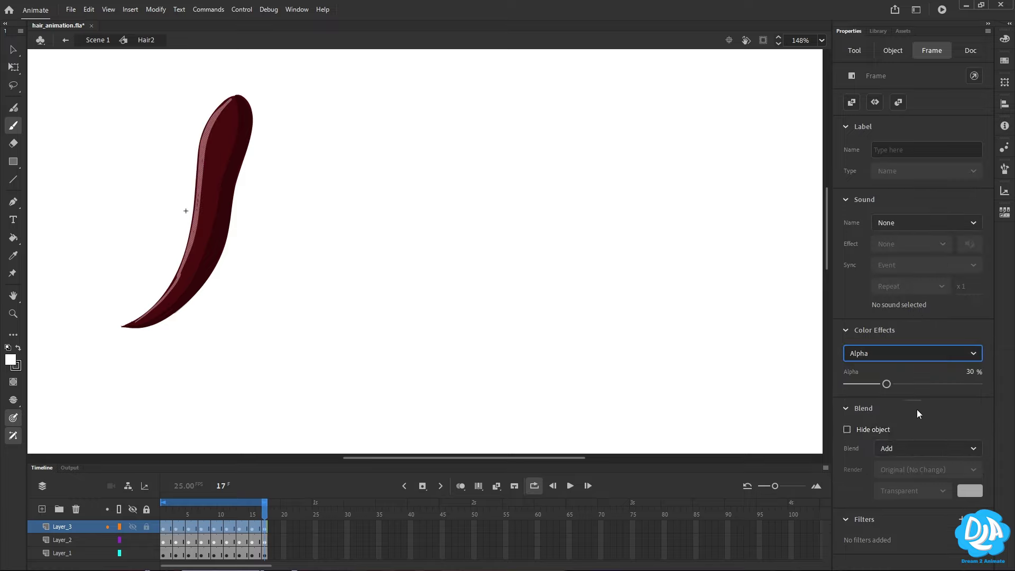
left_click_drag(887, 385, 871, 387)
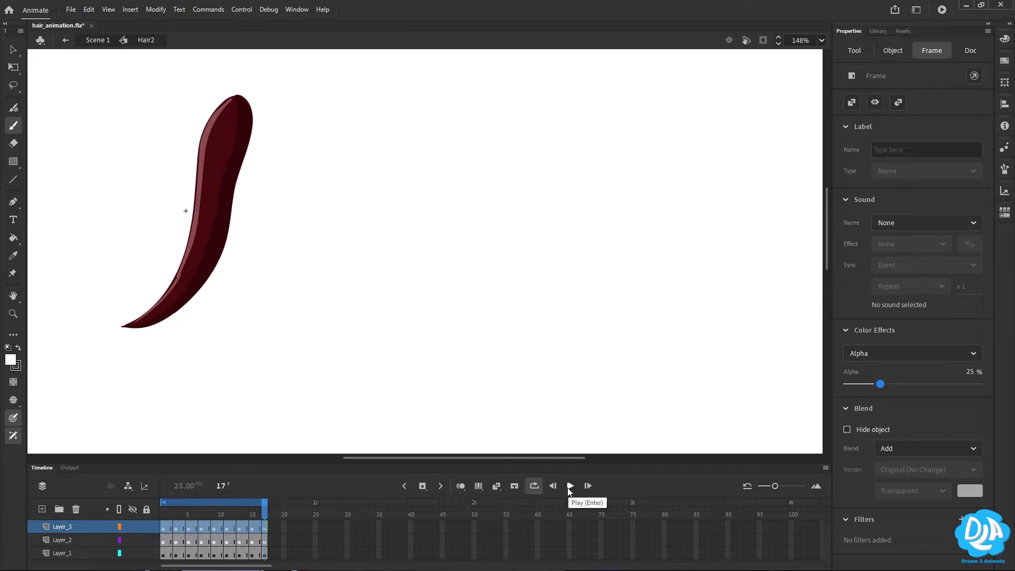
- Lock the highlight and shading layers and preview the lock's animation before leaving the Hair2 symbol
left_click_drag(147, 531, 147, 540)
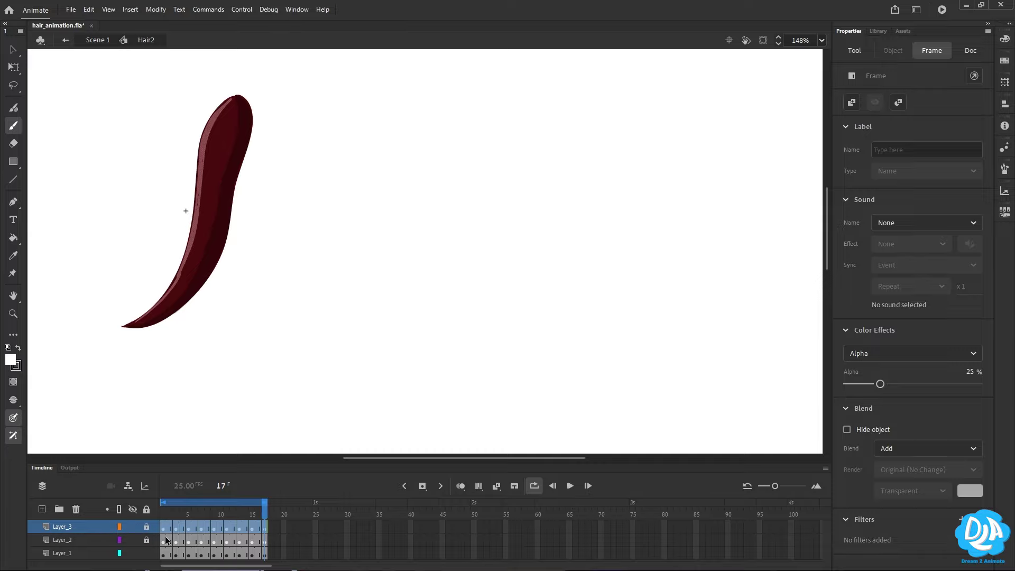
left_click(571, 489)
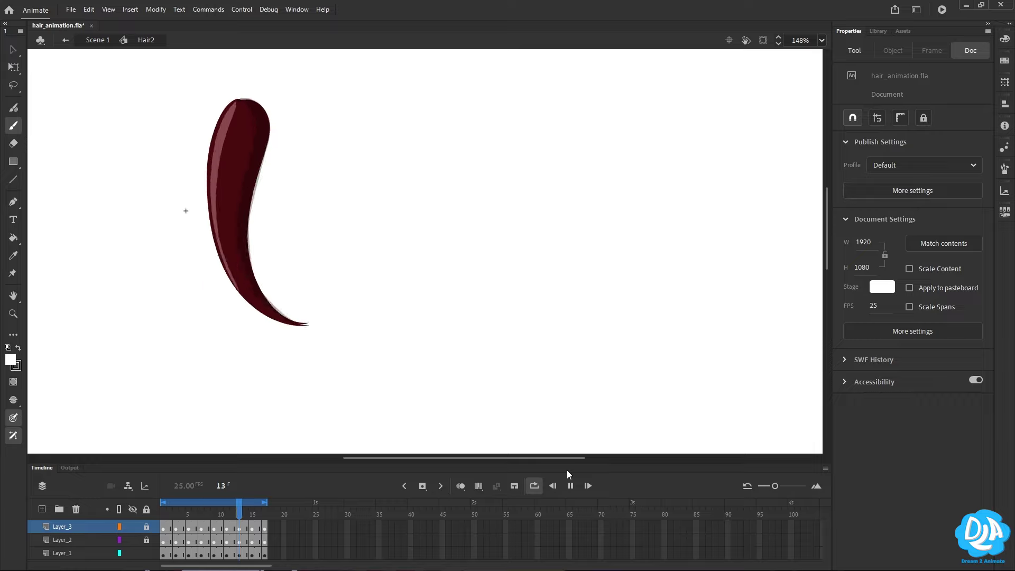
key("ctrl+e")
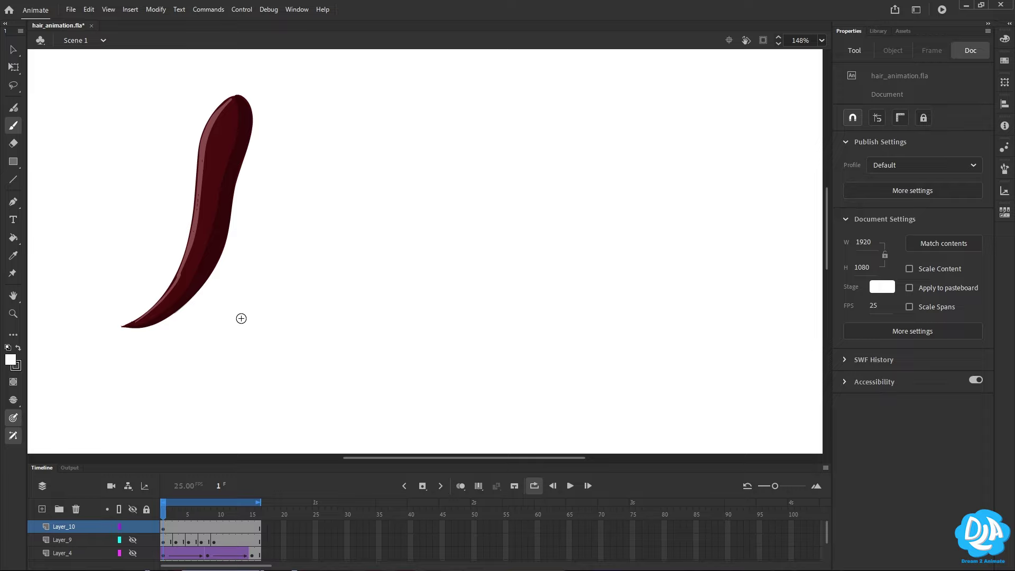
- Rotate the Hair2 instance in Scene 1 and place a second copy fanned out to the right from the same root
key("v")
left_click(221, 189)
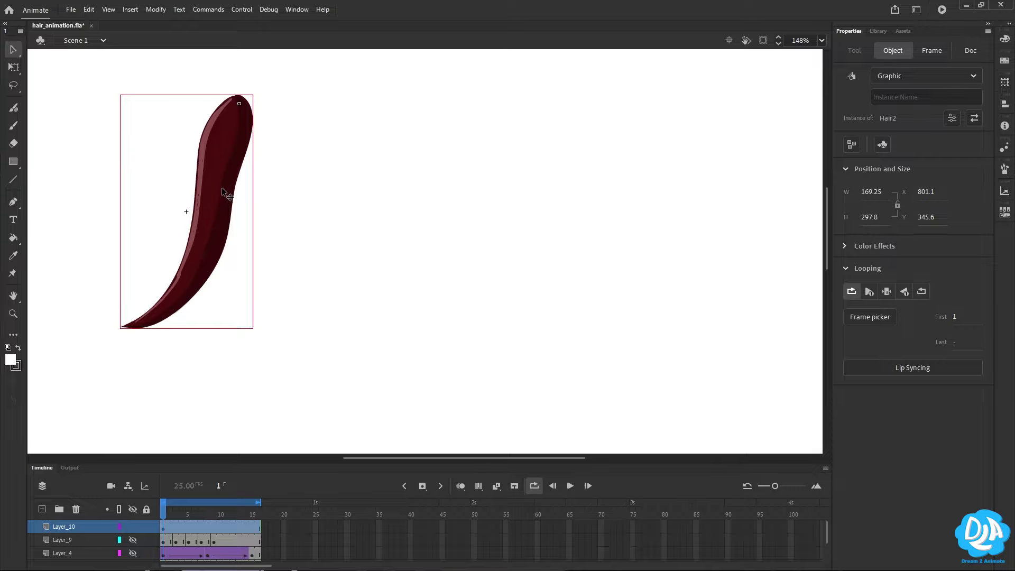
key("q")
left_click_drag(179, 372, 249, 303)
left_click(249, 304)
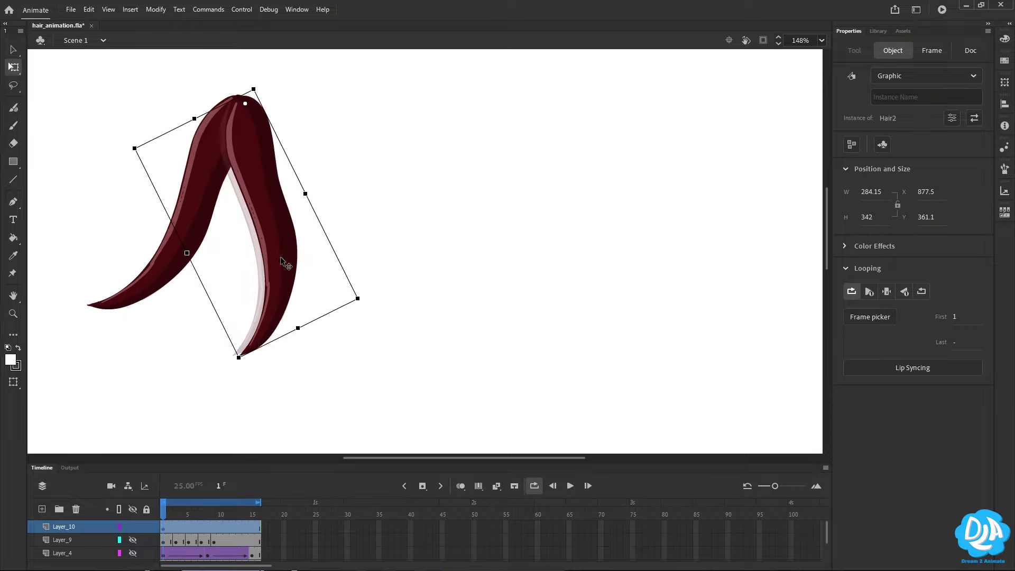
- Play the scene to check both swinging locks together
key("ctrl+a")
key("Return")
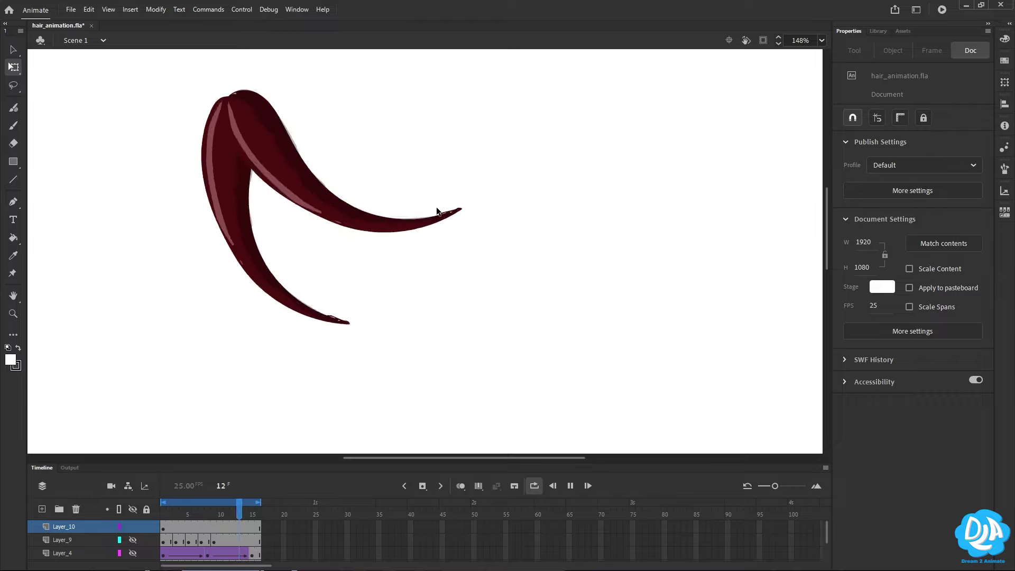
key("ctrl+minus")
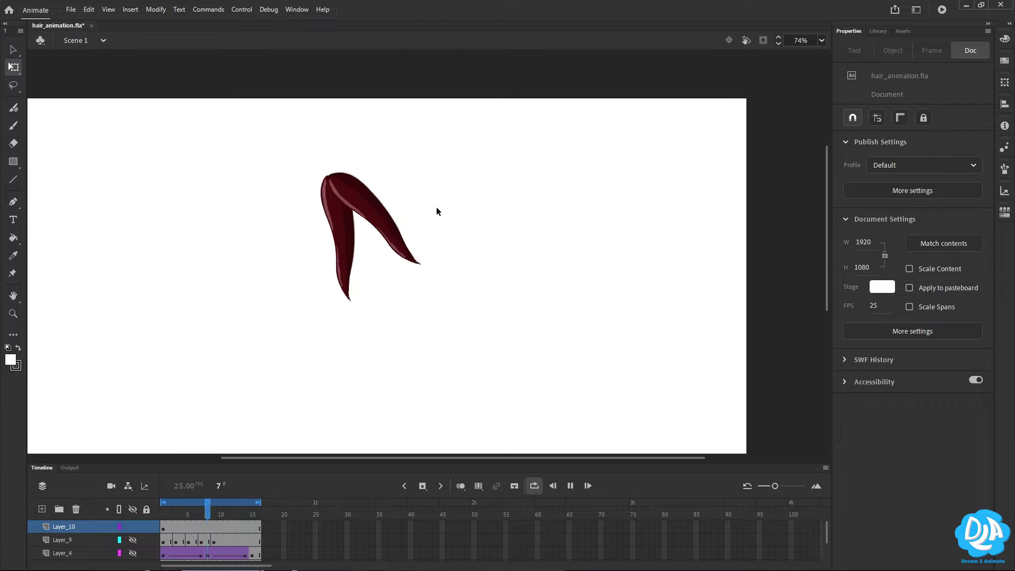
key("Return")
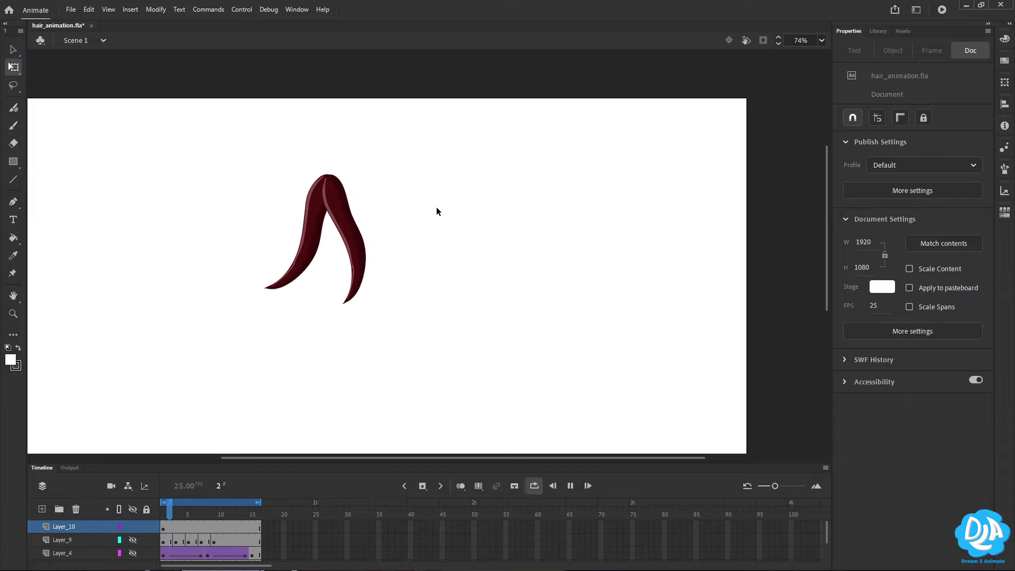
key("v")
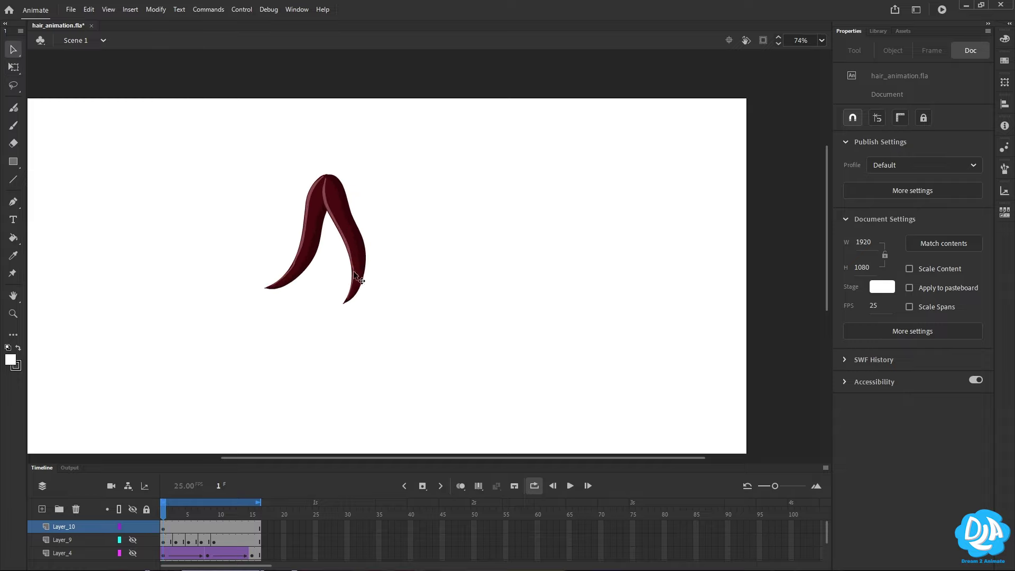
key("b")
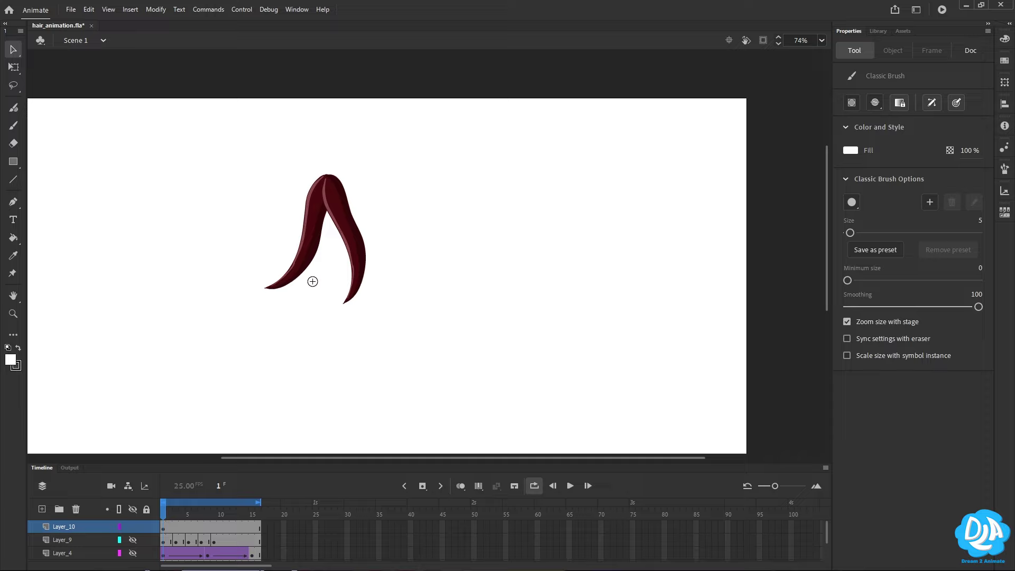
key("x")
mouse_move(152, 273)
left_mouse_down()
mouse_move(232, 261)
mouse_move(220, 281)
left_mouse_up()
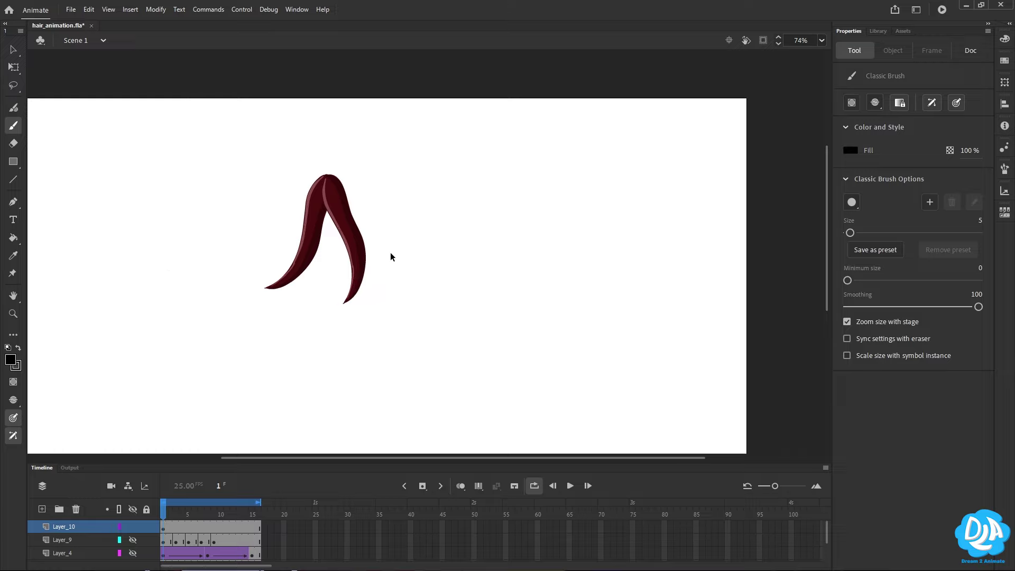
mouse_move(485, 257)
left_mouse_down()
mouse_move(389, 276)
mouse_move(414, 280)
left_mouse_up()
left_click_drag(283, 274, 291, 282)
key("ctrl+z")
key("ctrl+z")
key("ctrl+z")
key("ctrl+z")
key("ctrl+z")
- Sketch a black arrow pointing at the left lock, check the lock's first-frame looping setting and delete the arrow
left_click_drag(195, 268, 268, 270)
left_click_drag(258, 259, 263, 282)
left_click(303, 262, "ctrl")
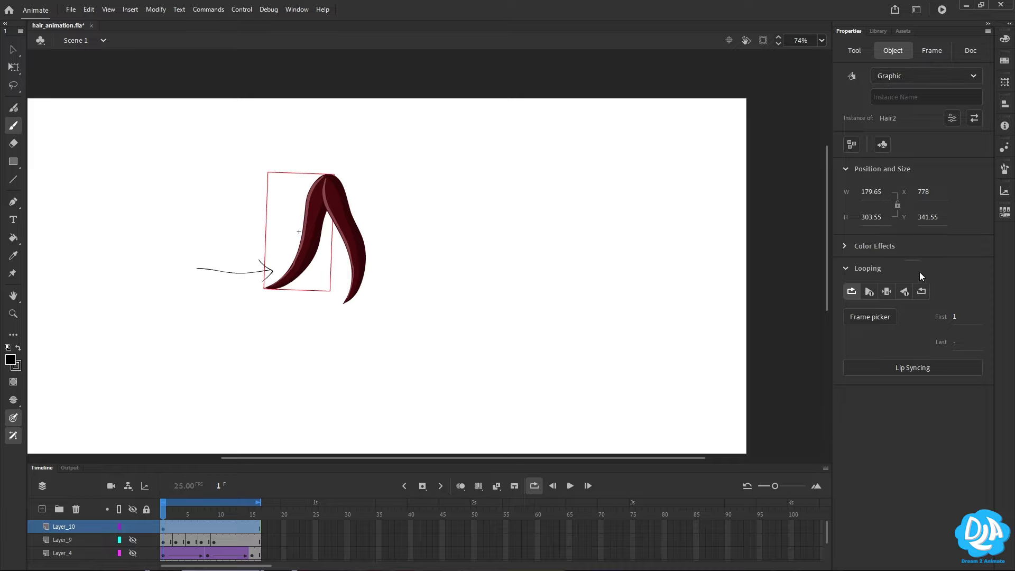
left_click(955, 317)
left_click(266, 277, "ctrl")
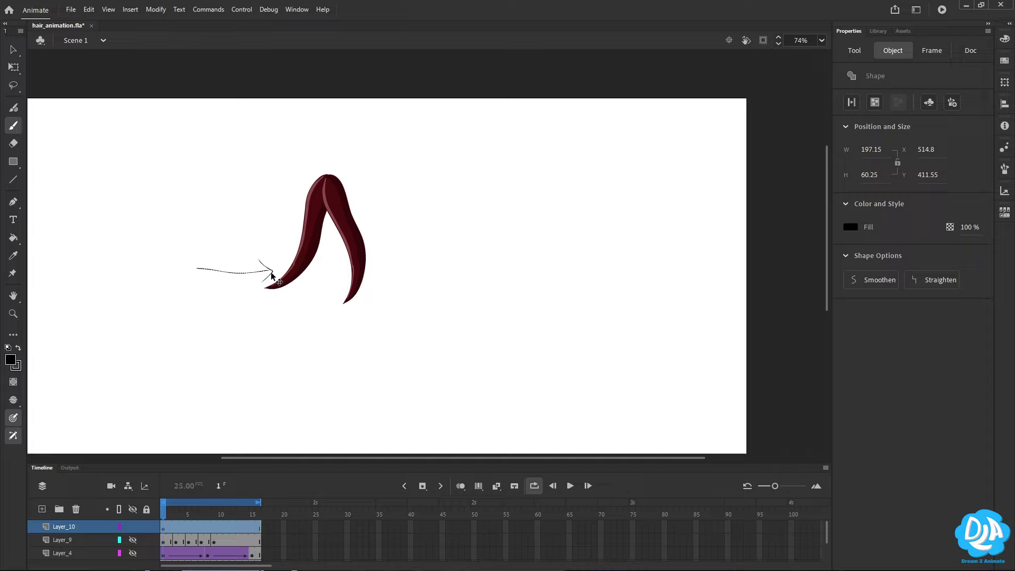
key("Delete")
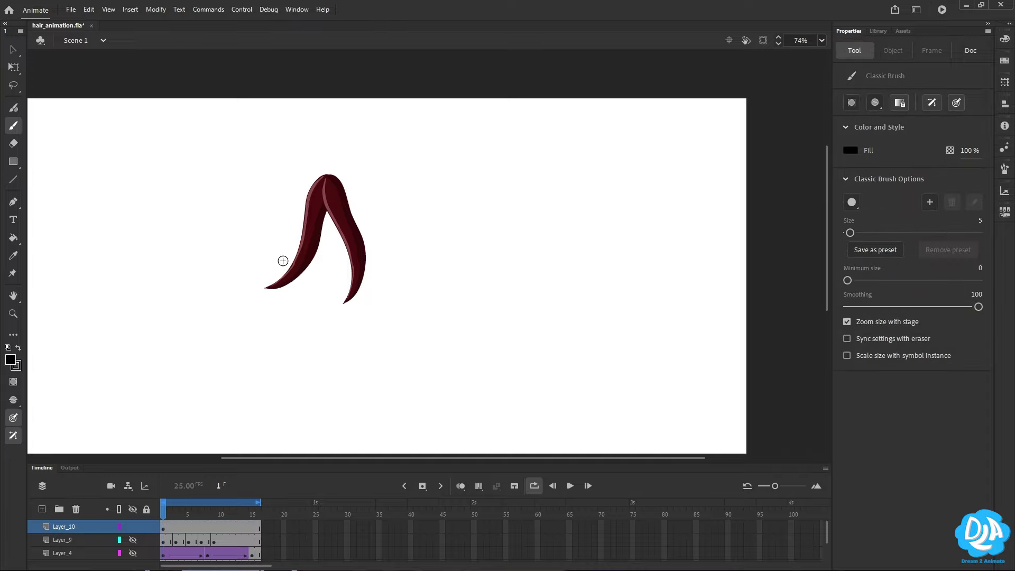
- Play the two locks again and unhide the layers holding the character's head
left_click(570, 486)
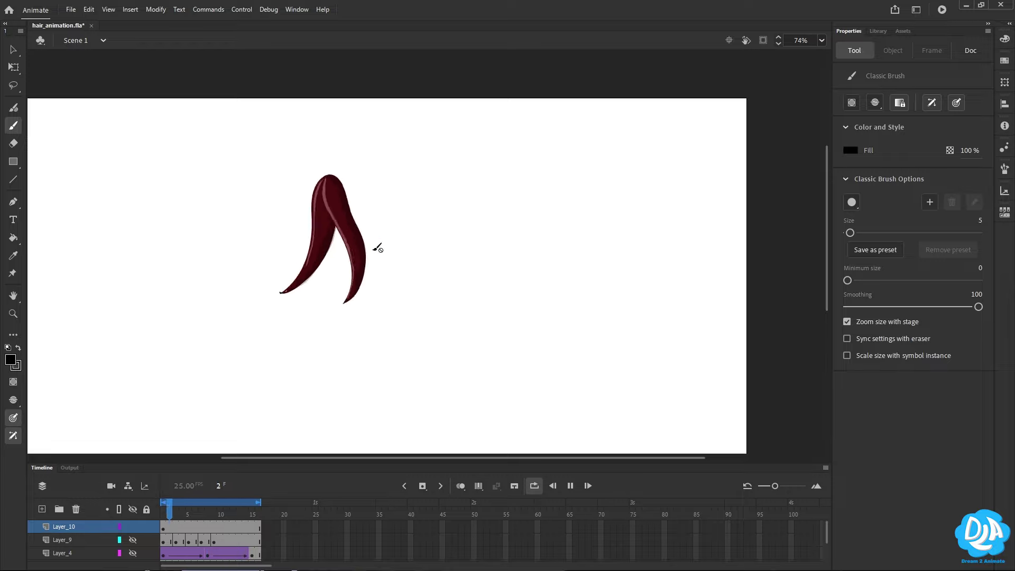
key("Return")
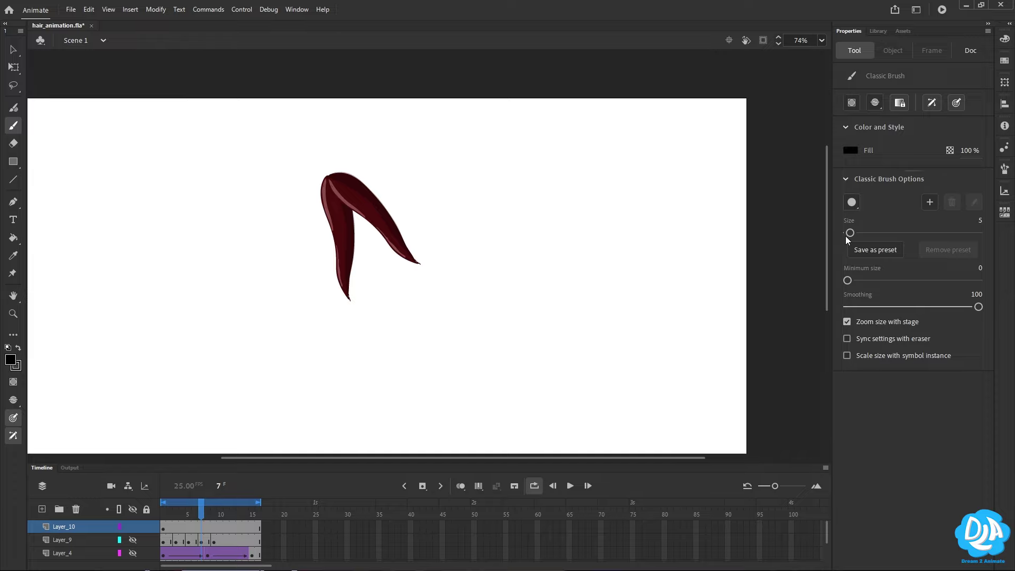
left_click_drag(828, 534, 827, 550)
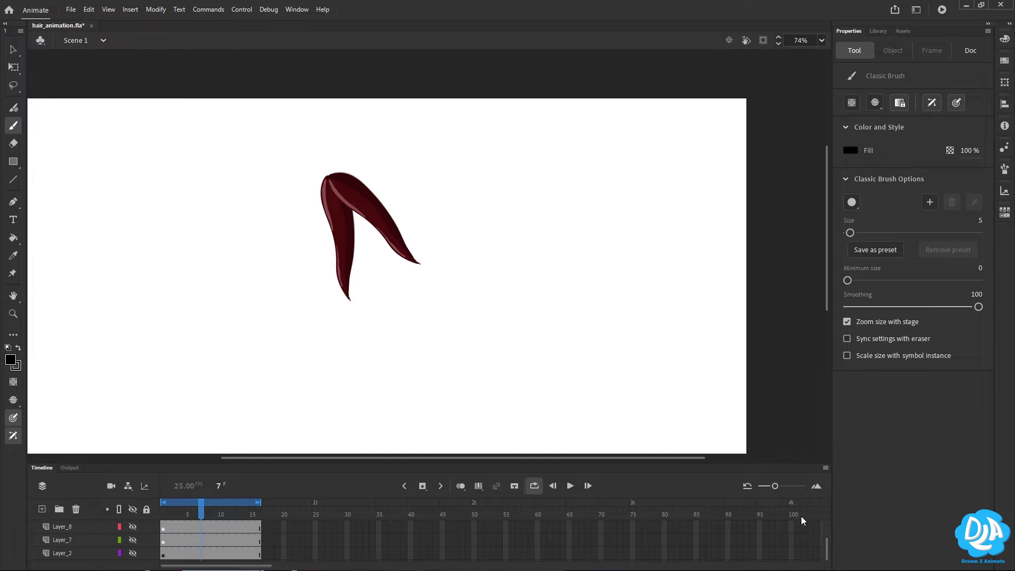
left_click(134, 552)
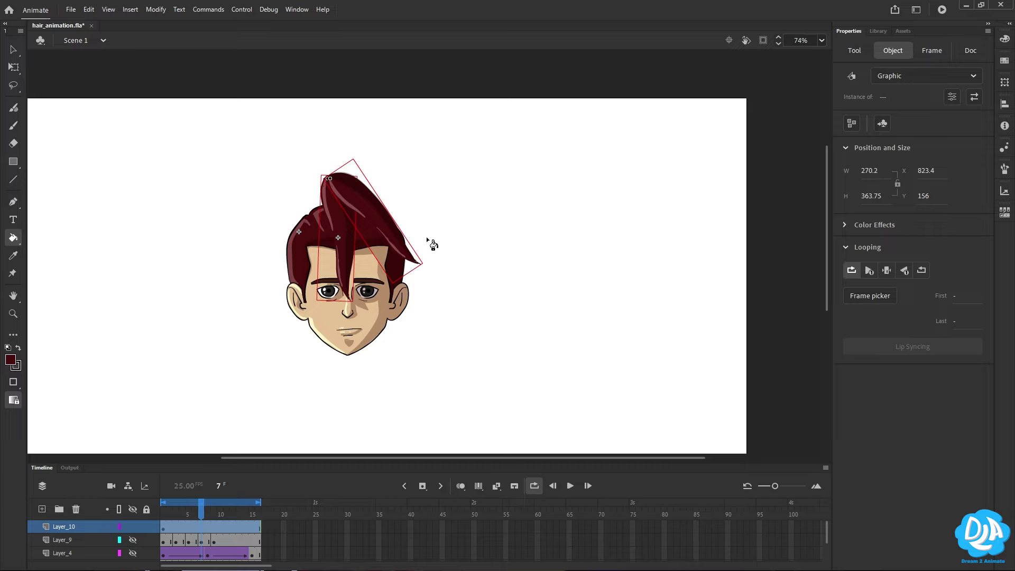
- Scale both locks down, place them at the hairline over the character's forehead and preview the swing
key("q")
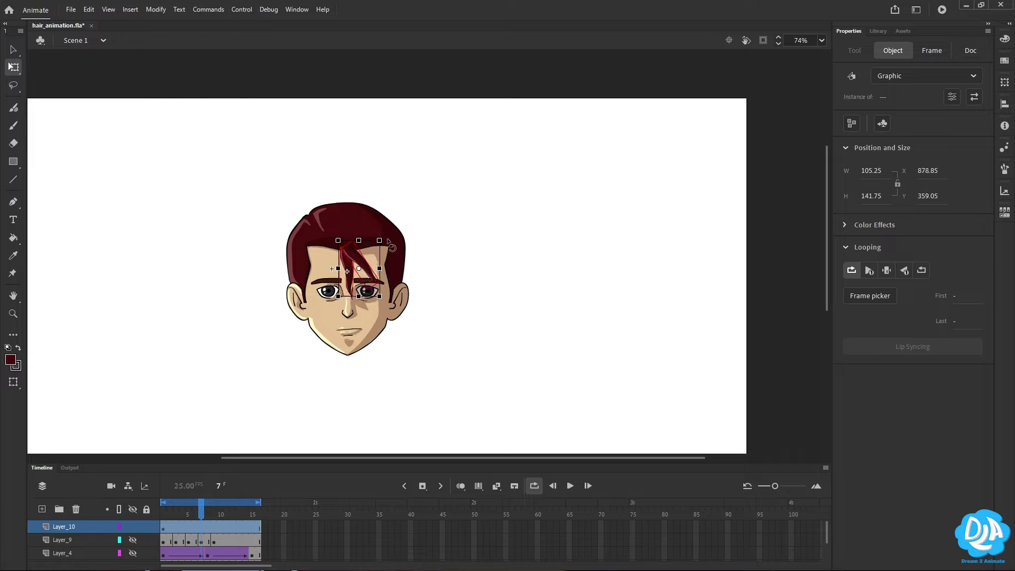
left_click(446, 252)
key("Return")
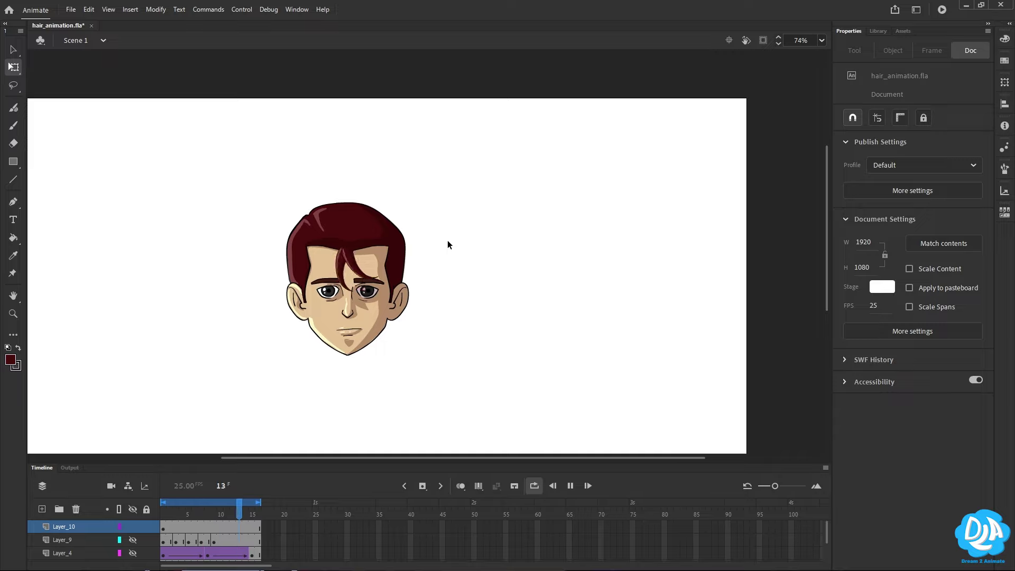
key("Return")
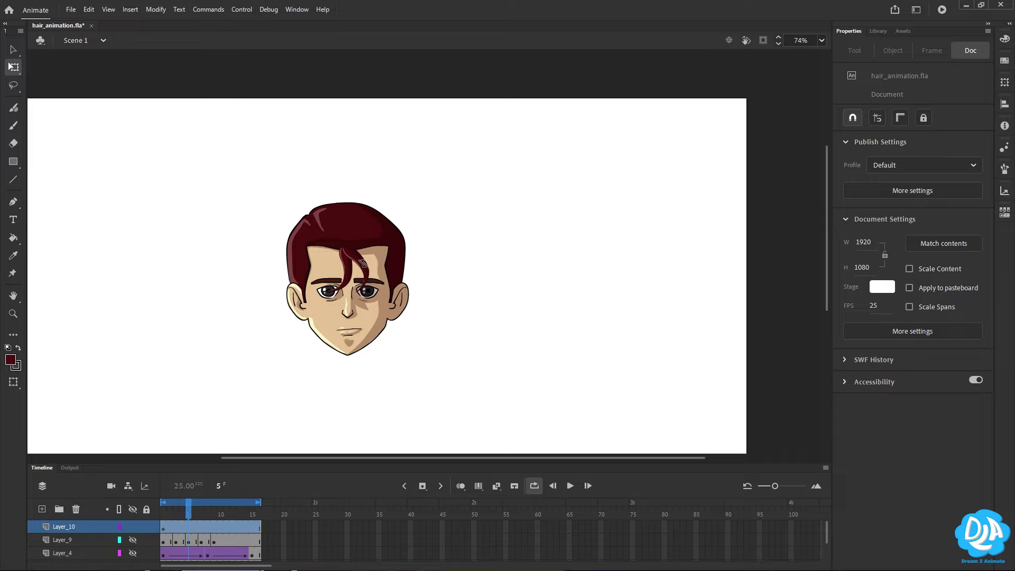
- Move the locks' shared transformation point to their roots at the hairline, rotate them slightly and play the scene
left_click(364, 269)
left_click_drag(355, 266, 349, 248)
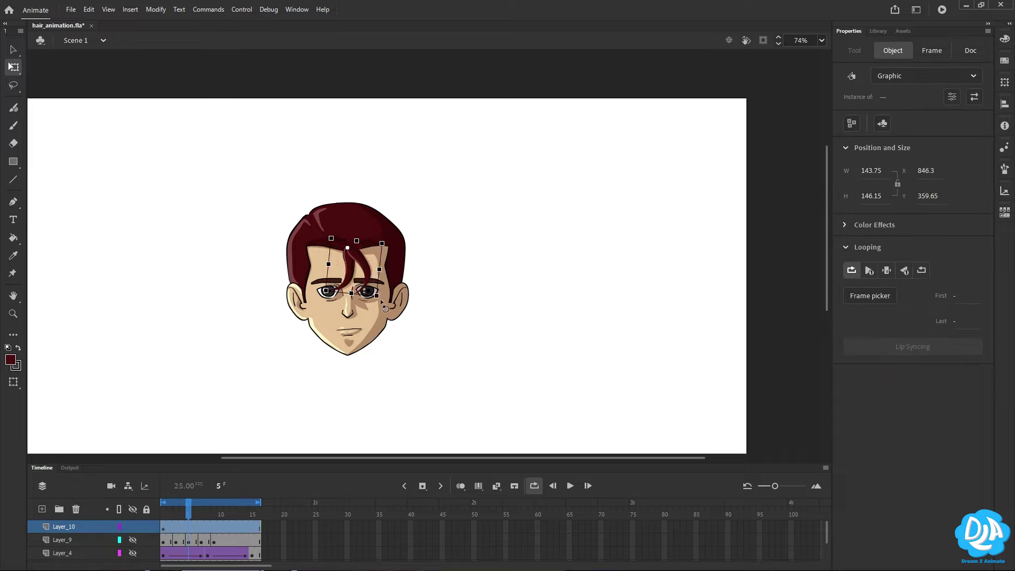
left_click(457, 263)
key("Return")
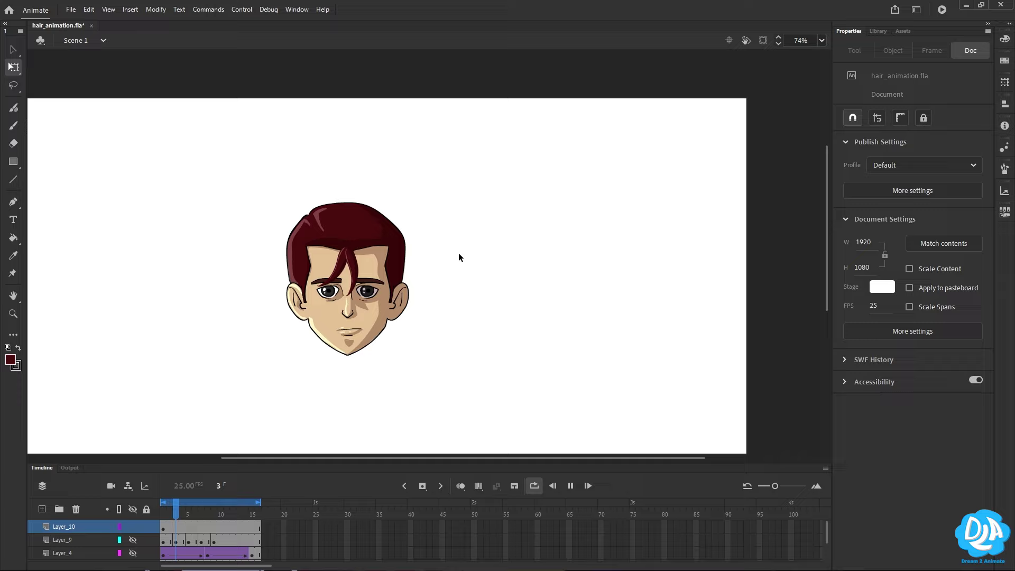